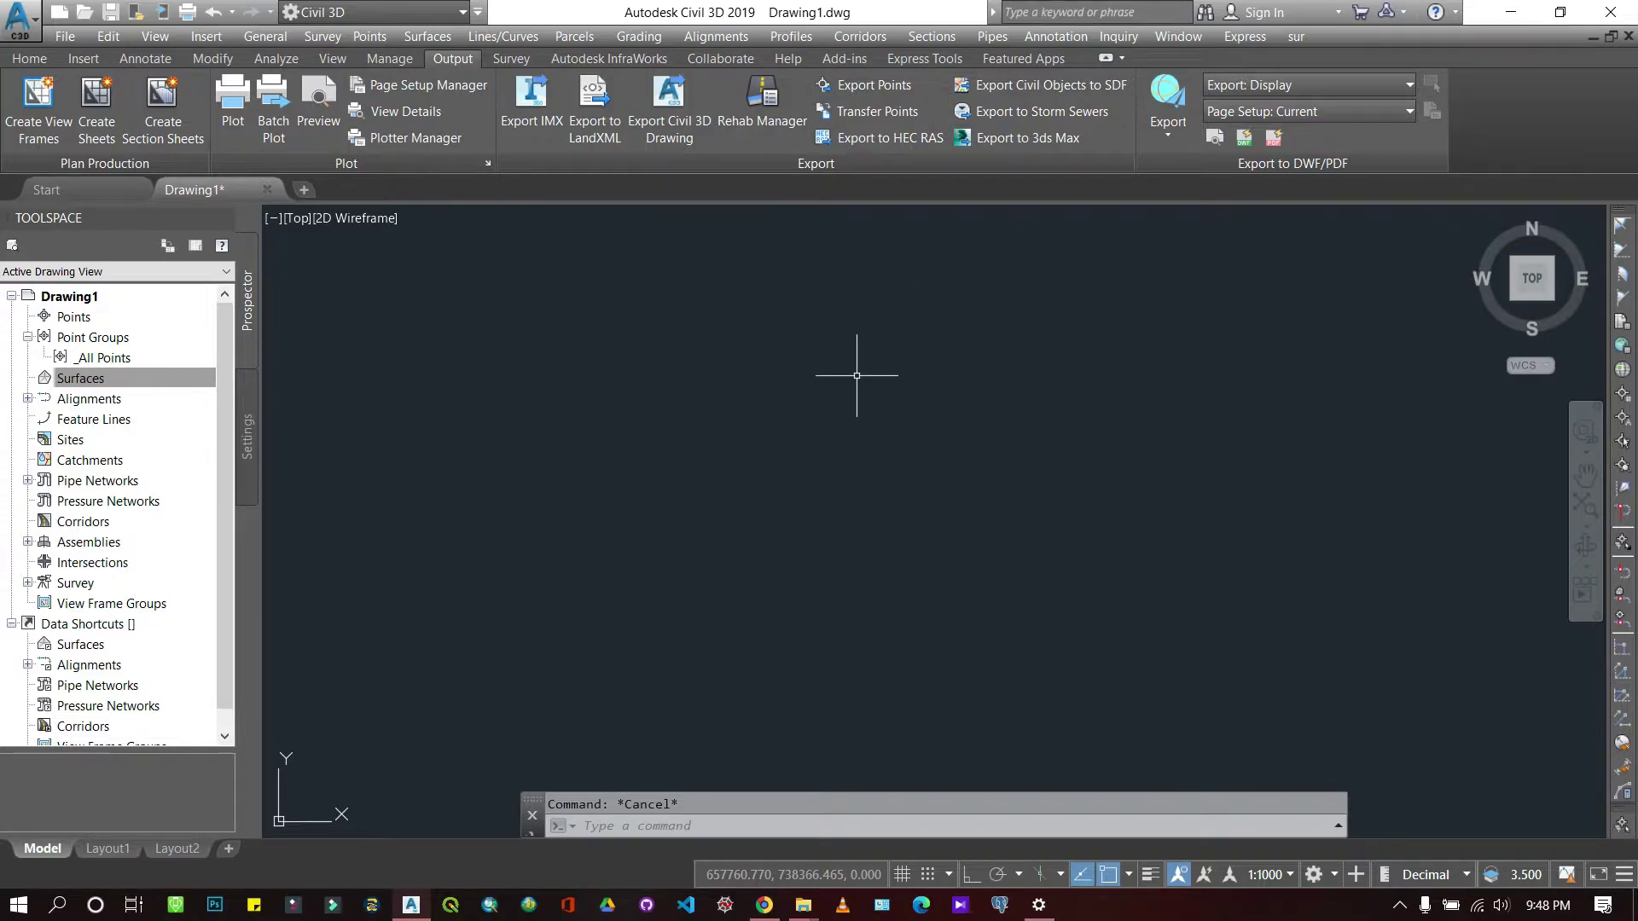
Create a new TIN surface named 'Project Surfaces' from the Prospector Surfaces node.
right_click(95, 382)
left_click(157, 389)
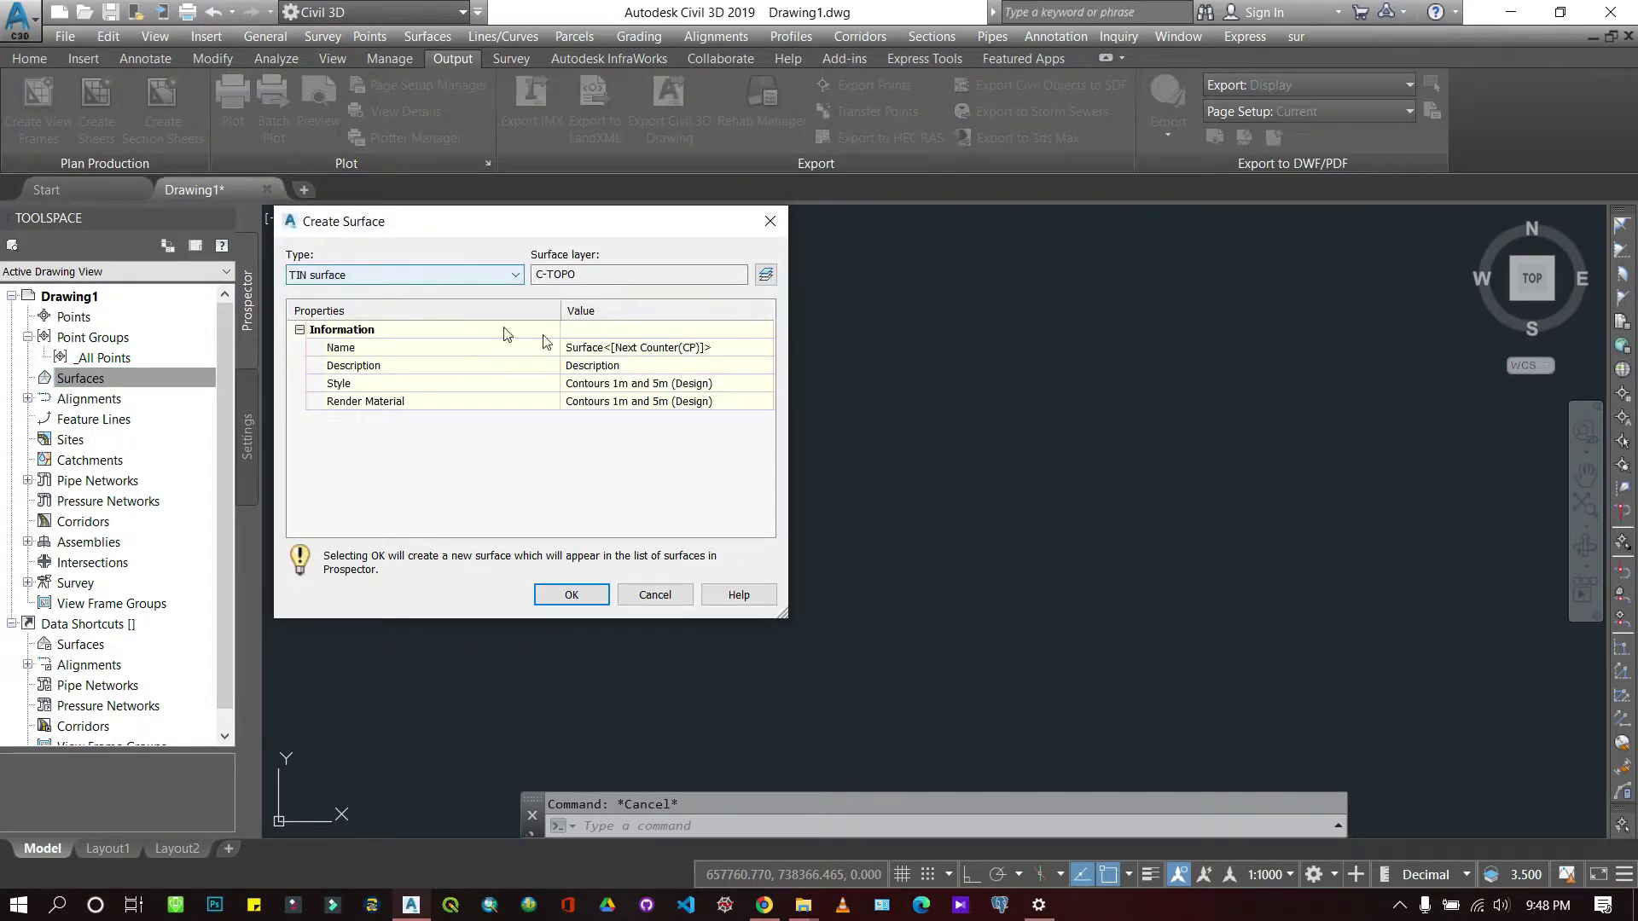
left_click(657, 338)
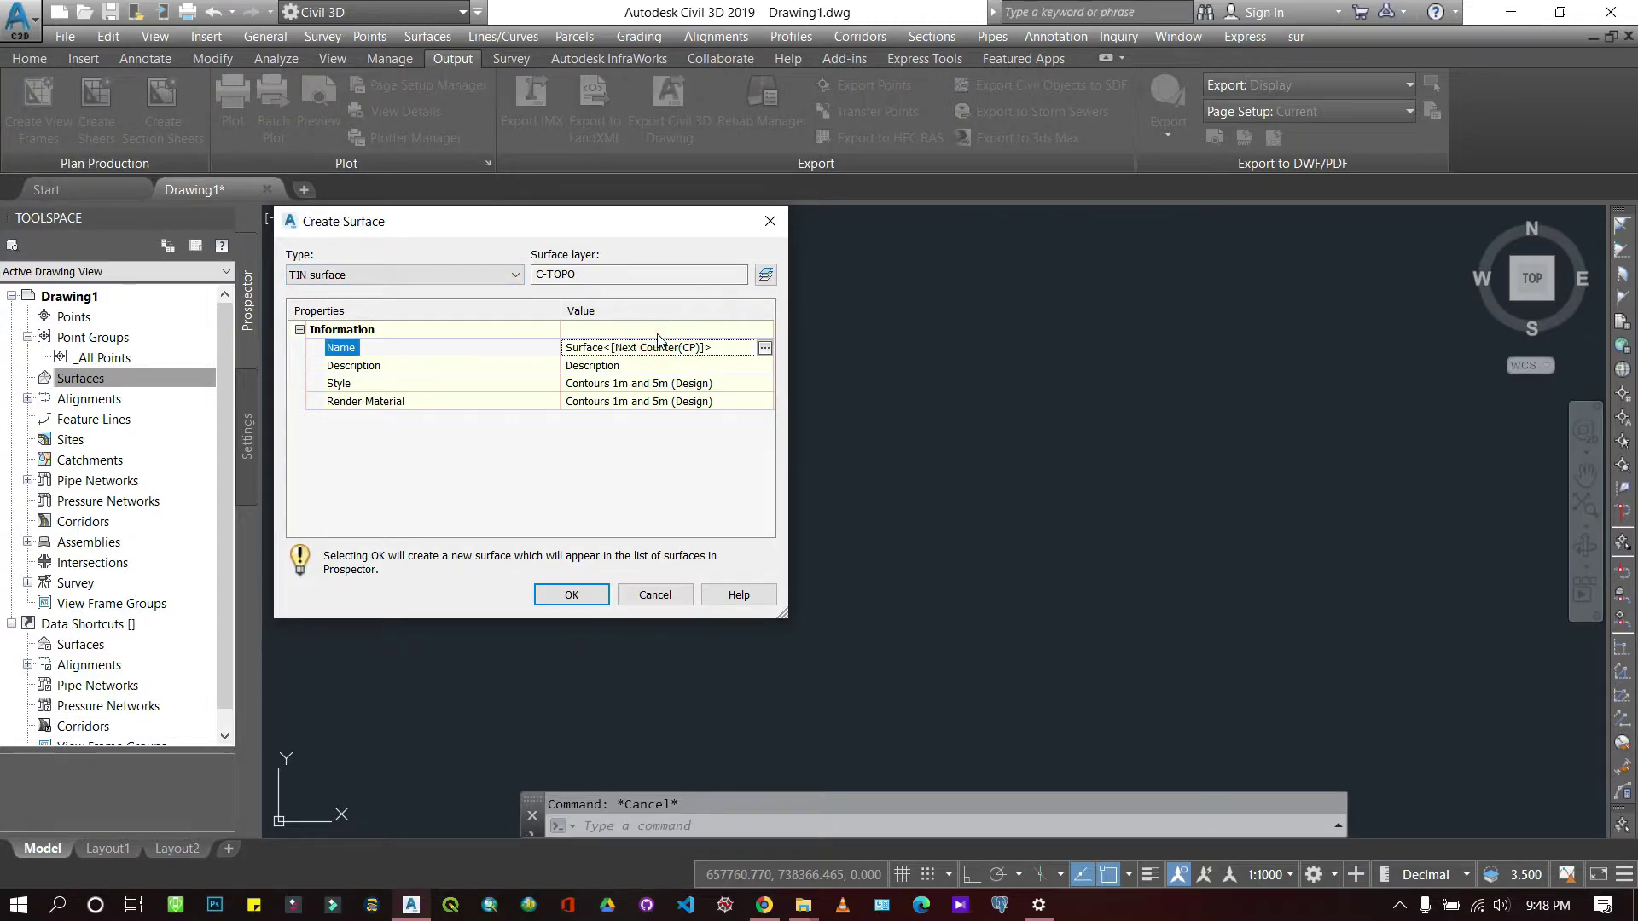
left_click(657, 333)
left_click(653, 348)
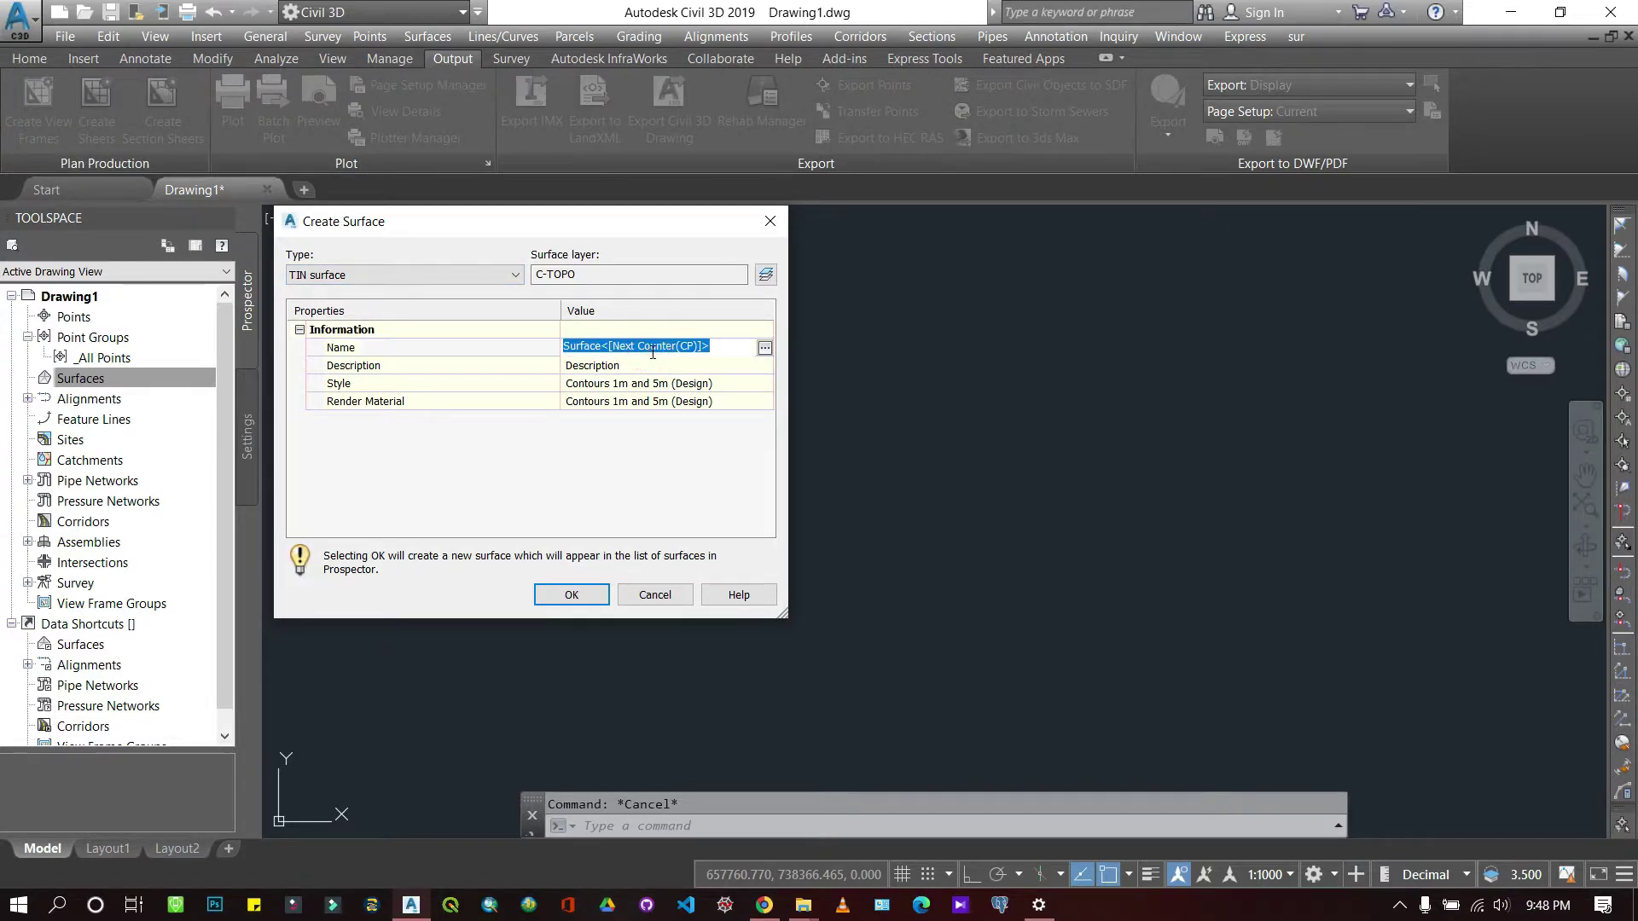
type("Project")
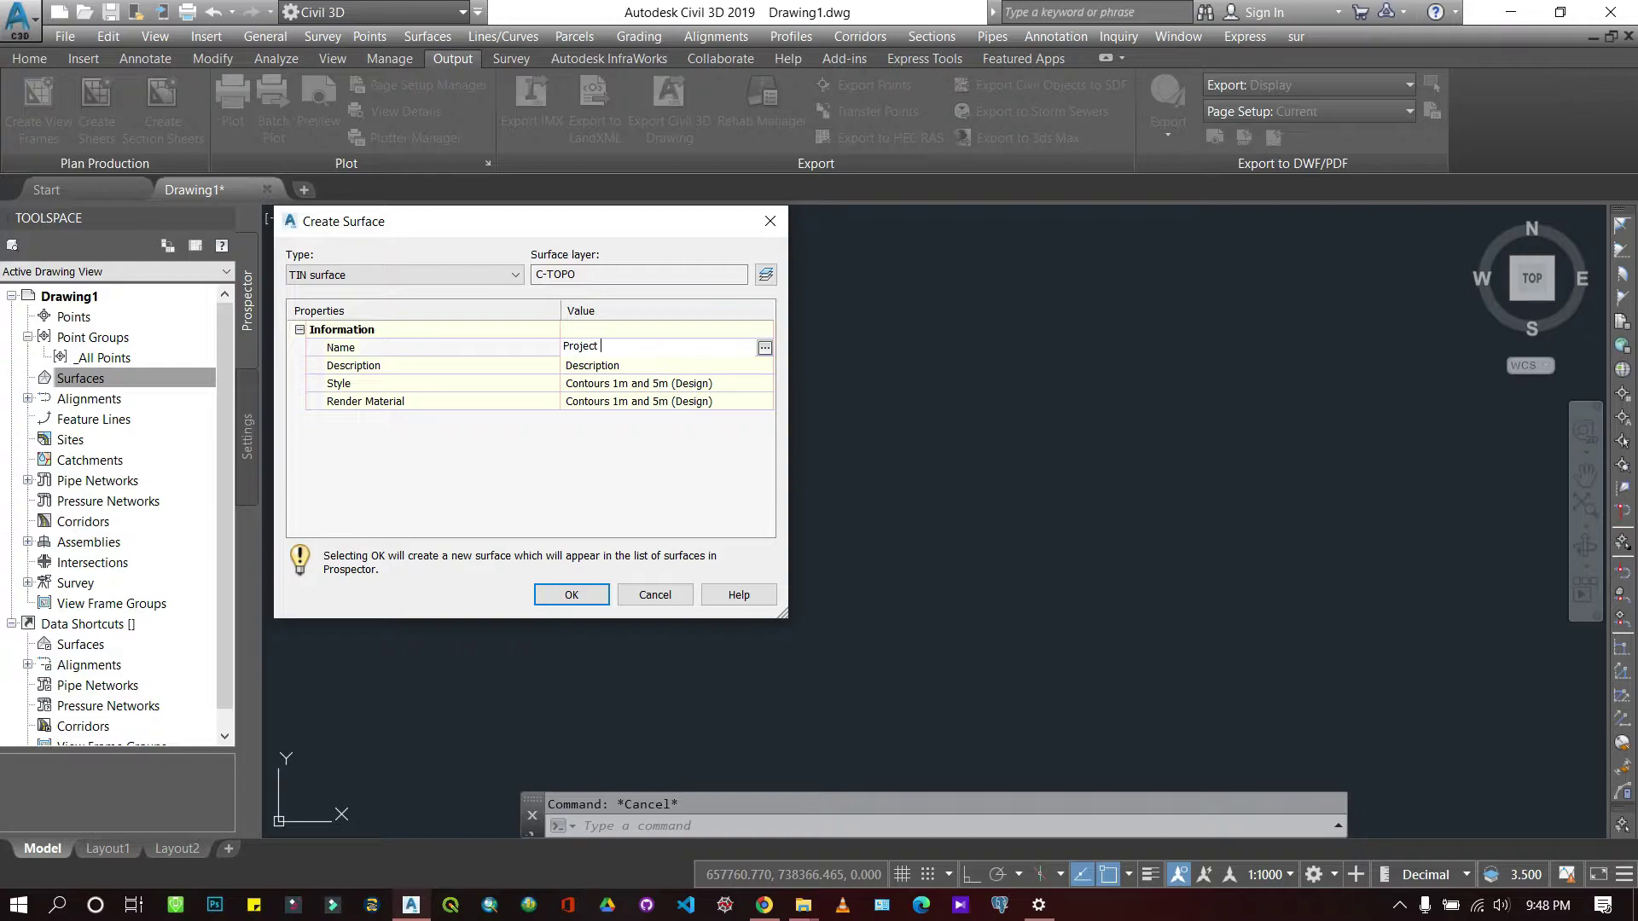
type(" Surfaces")
left_click(571, 595)
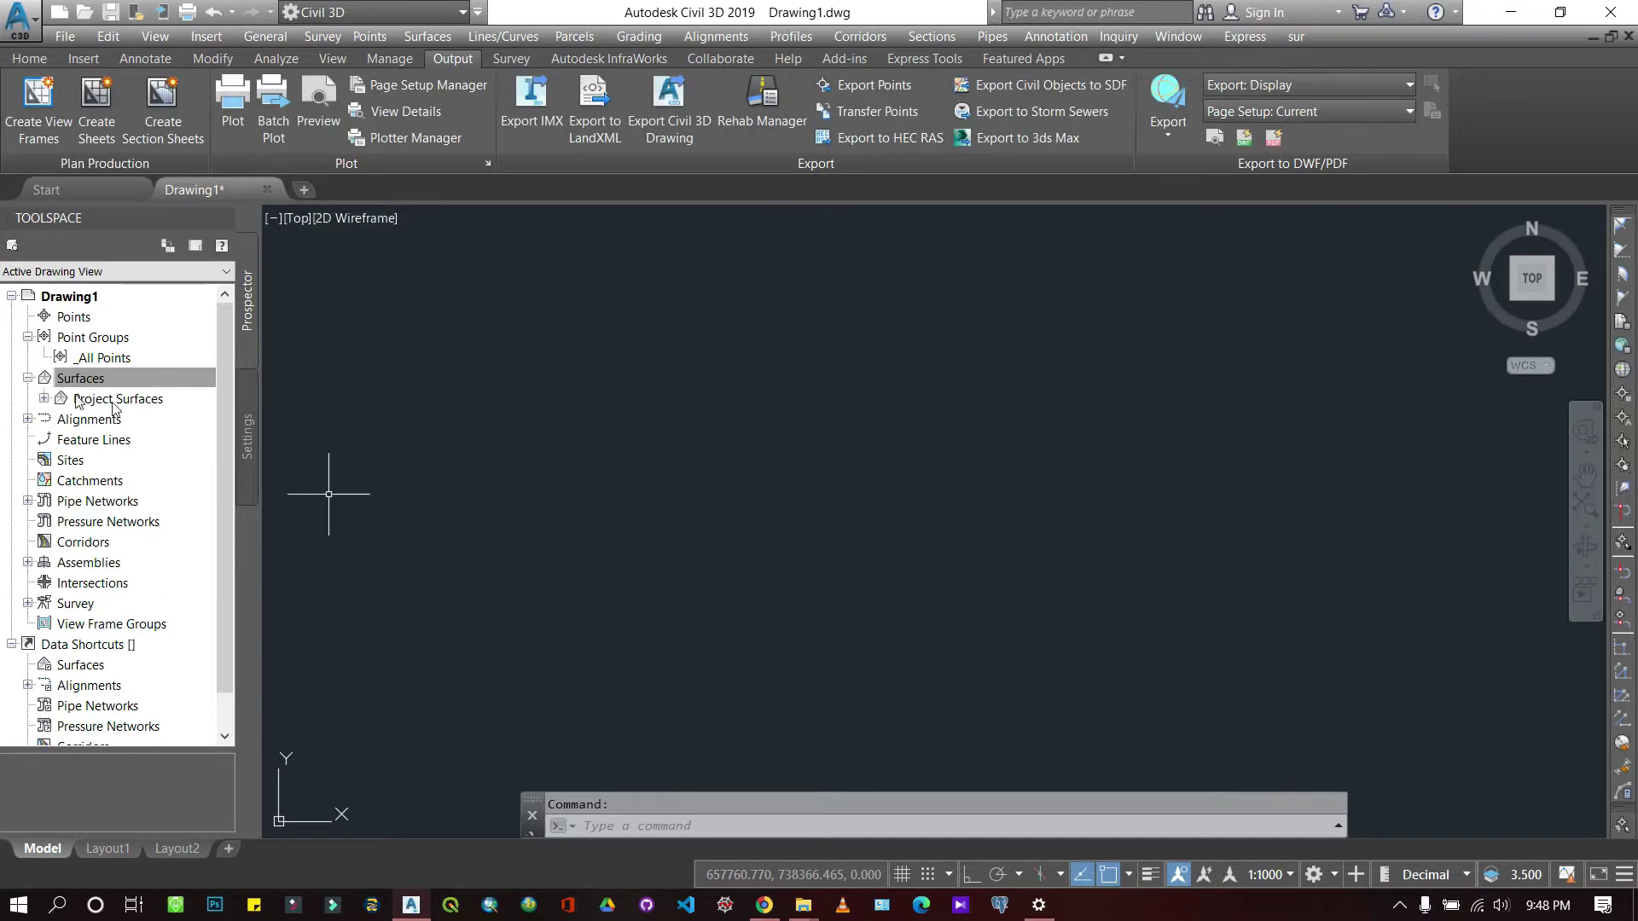
Expand the Project Surfaces Definition down to its Point Files item.
left_click(43, 398)
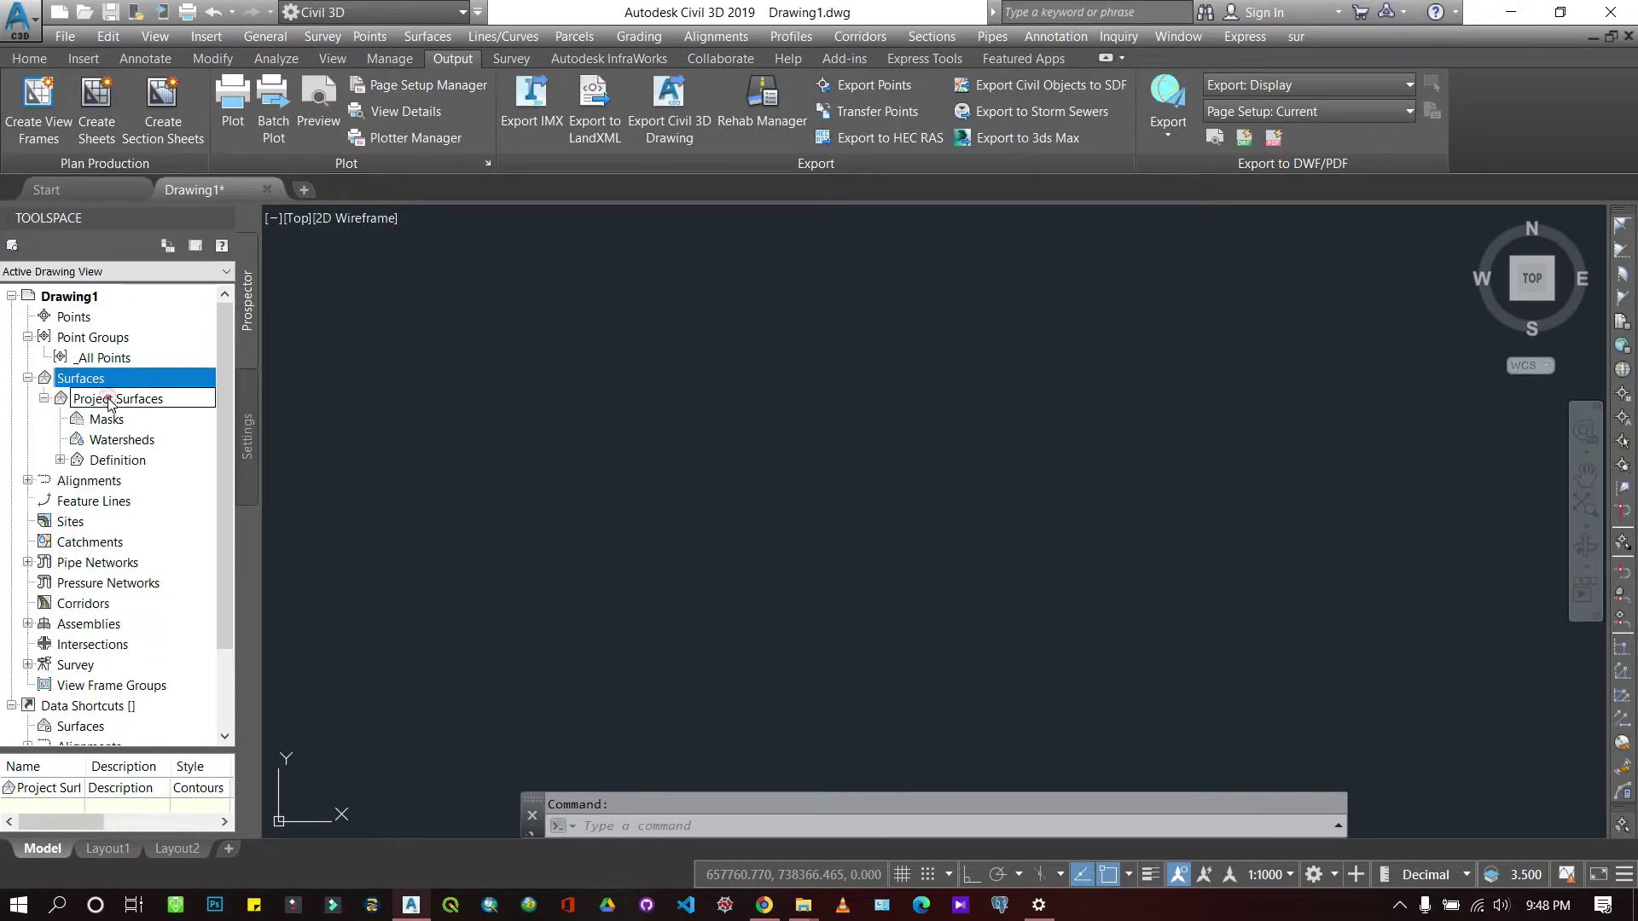
left_click(111, 399)
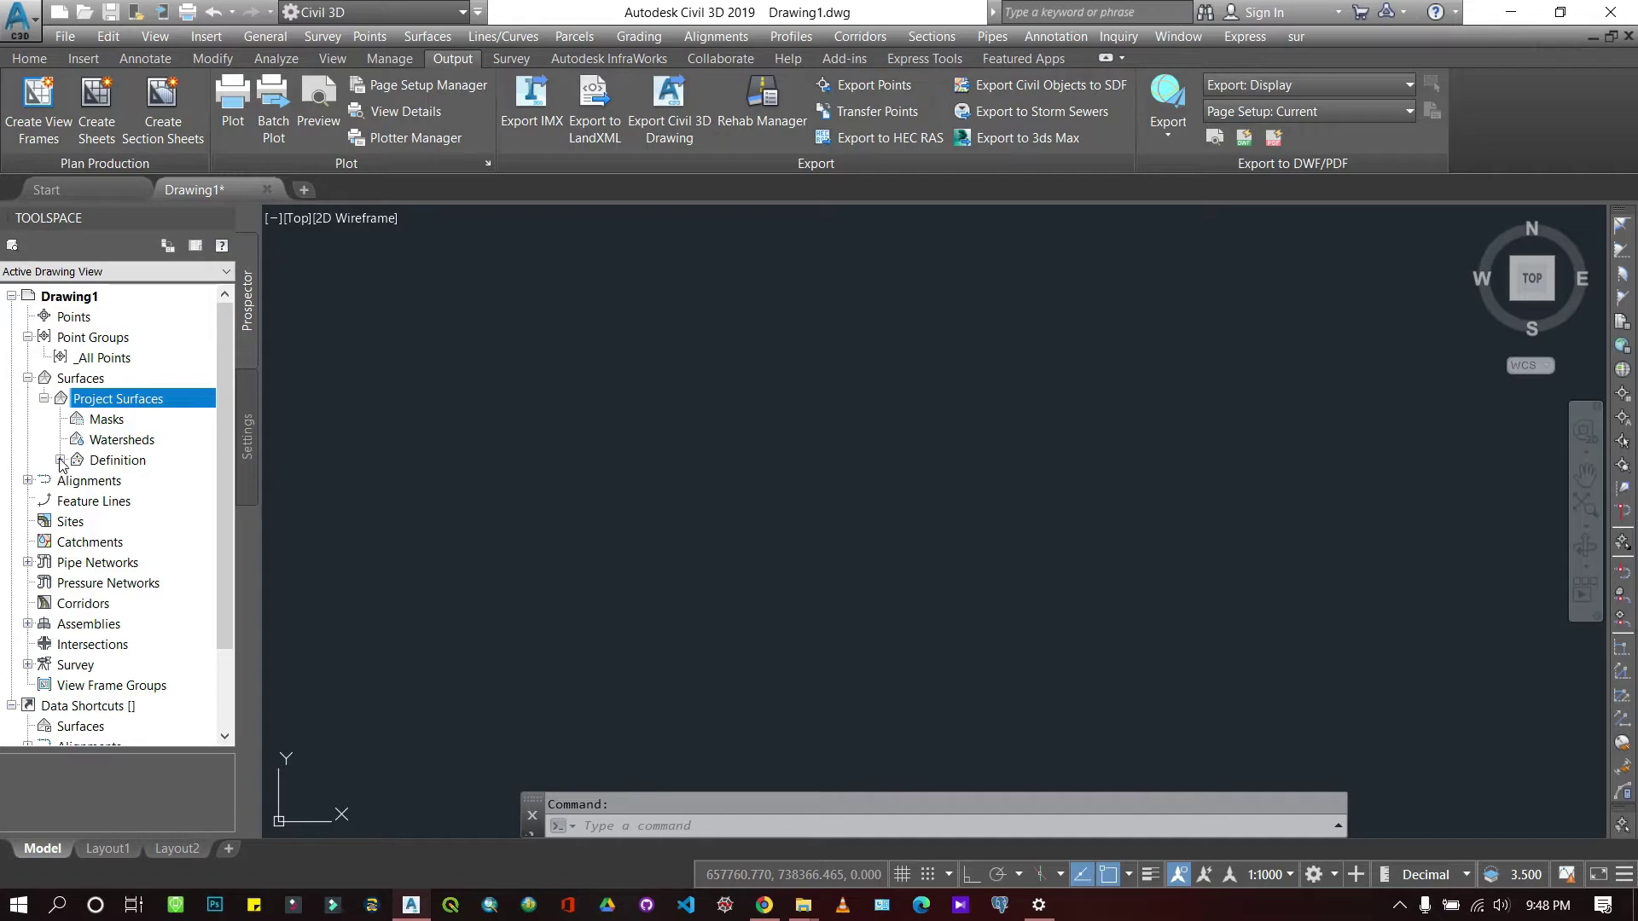
left_click(59, 461)
left_click(122, 605)
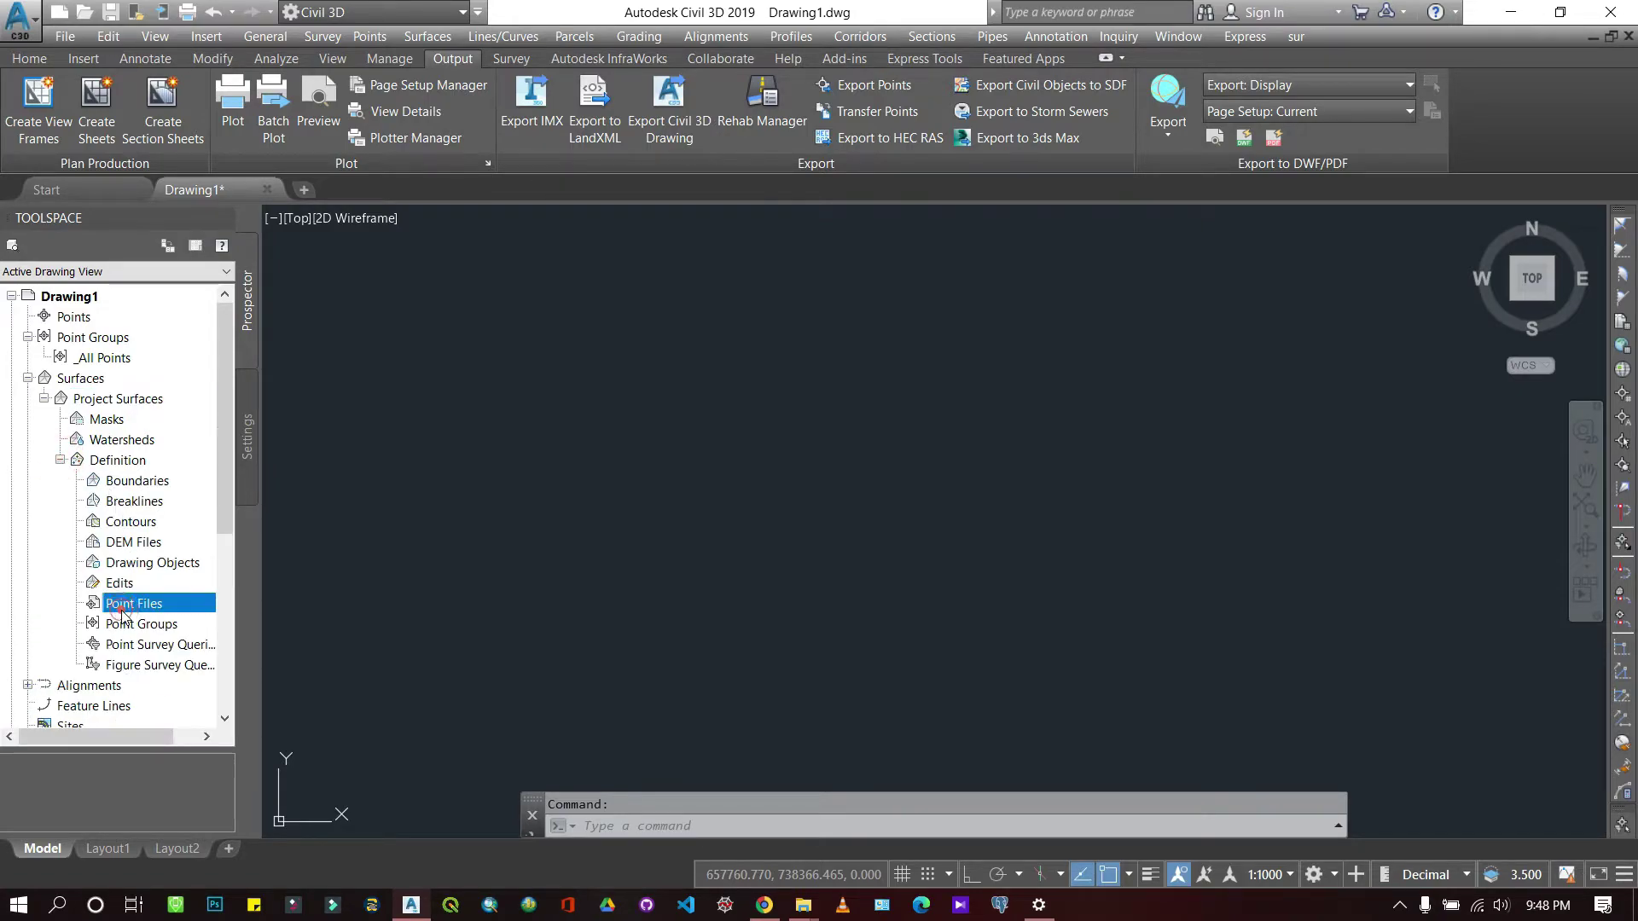
right_click(123, 613)
Add 'Contour pnez format.csv' as a point file in PNEZ (comma delimited) format.
left_click(162, 622)
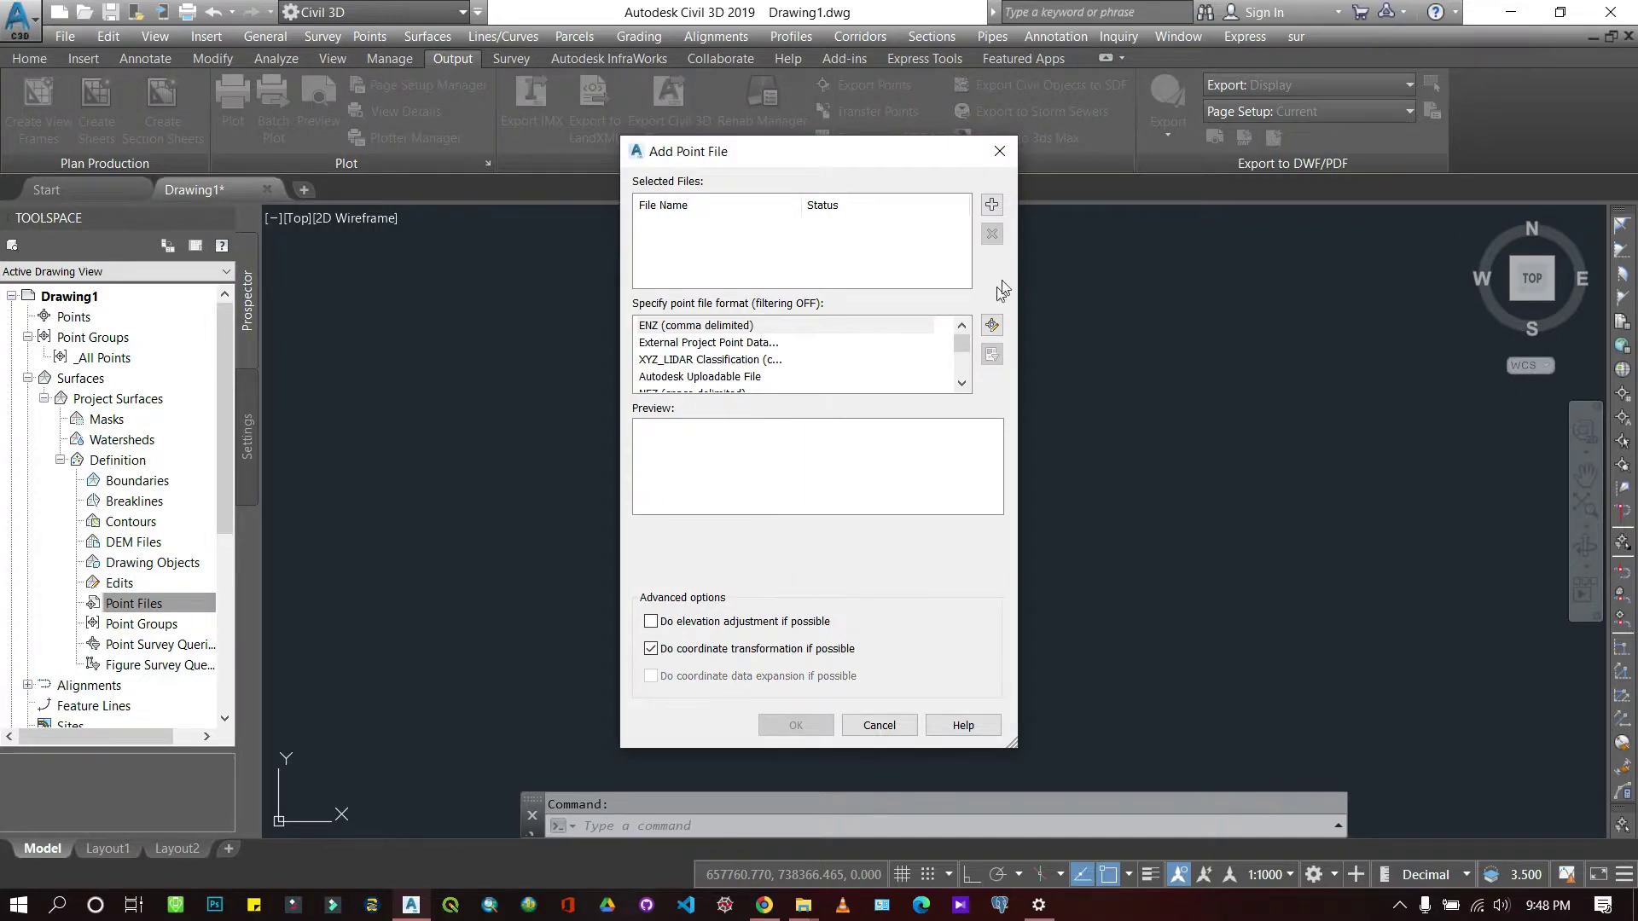
left_click(991, 205)
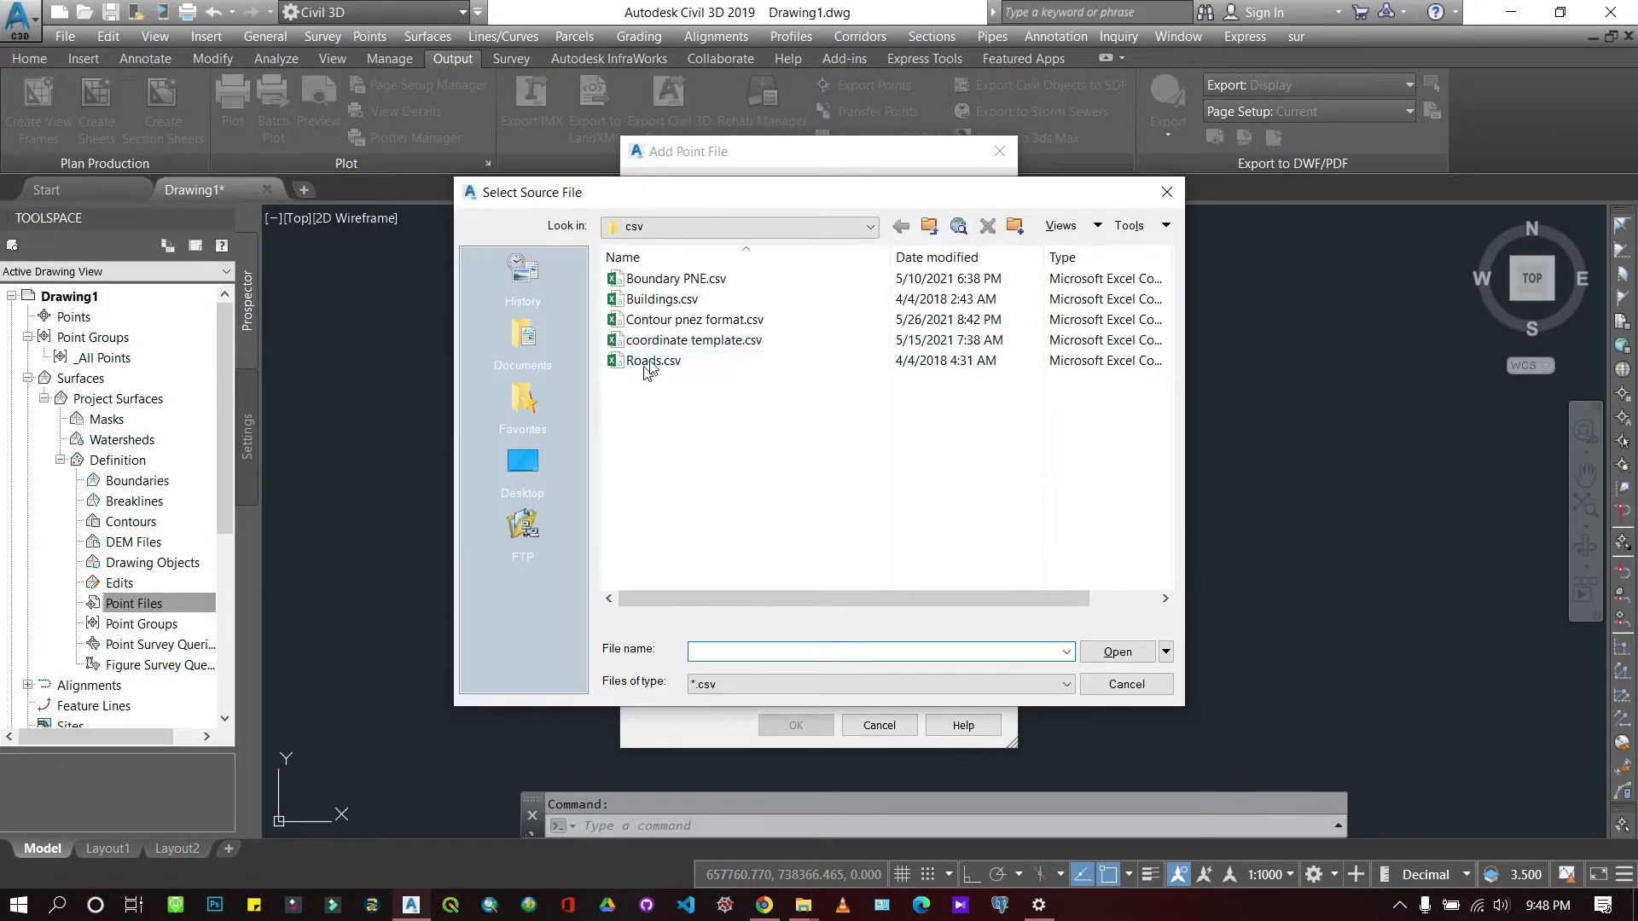
left_click(694, 319)
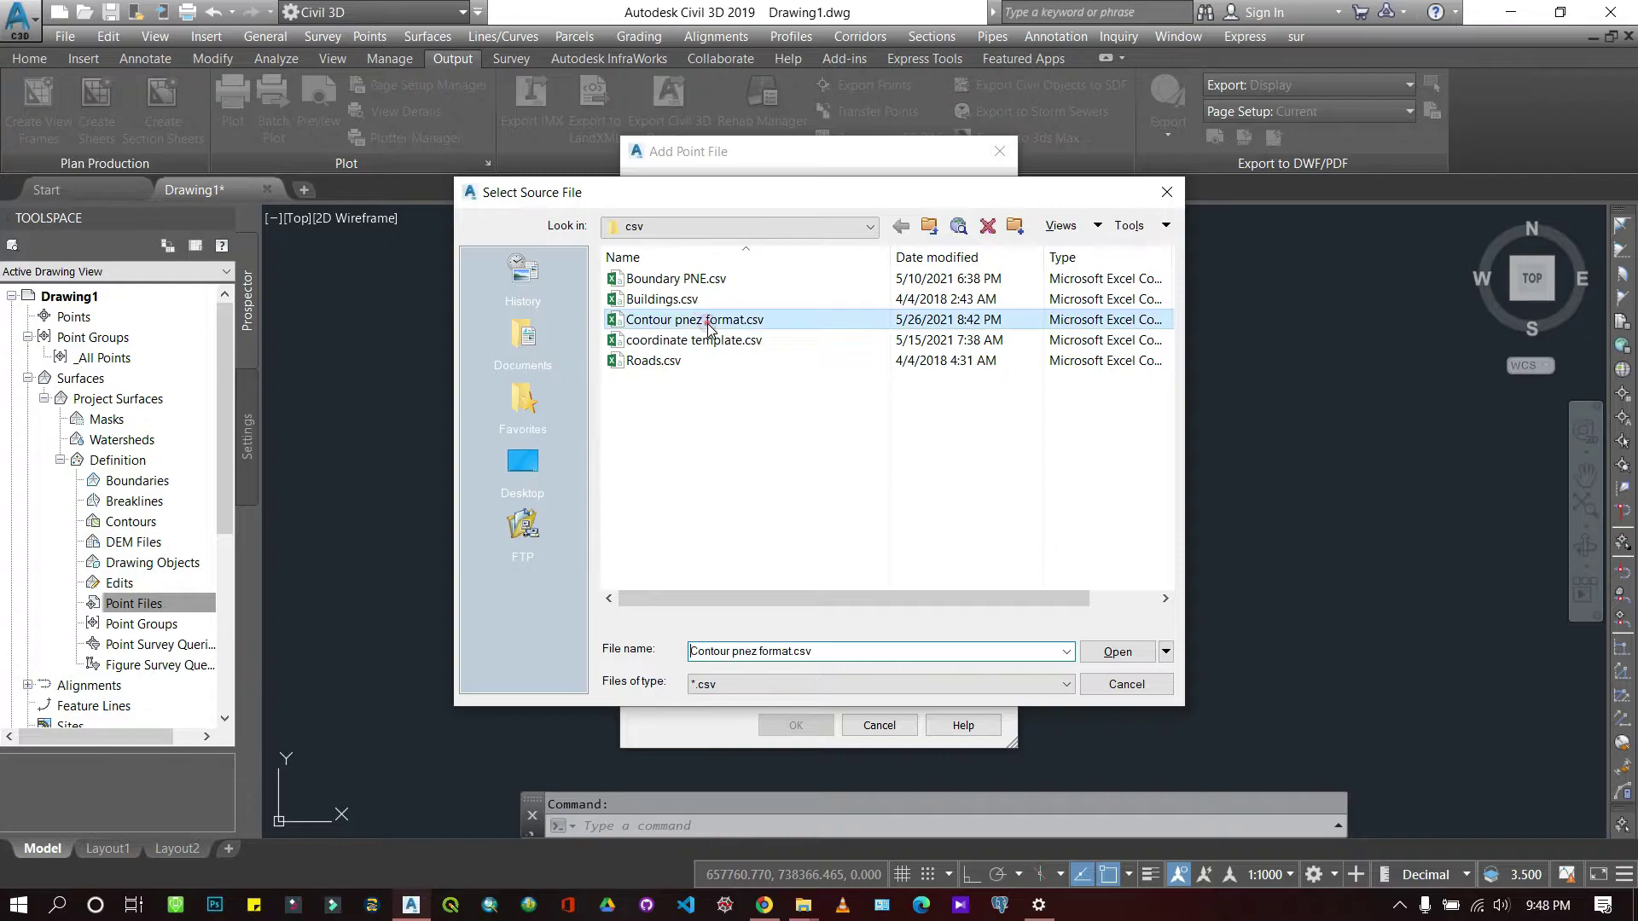
left_click(1096, 657)
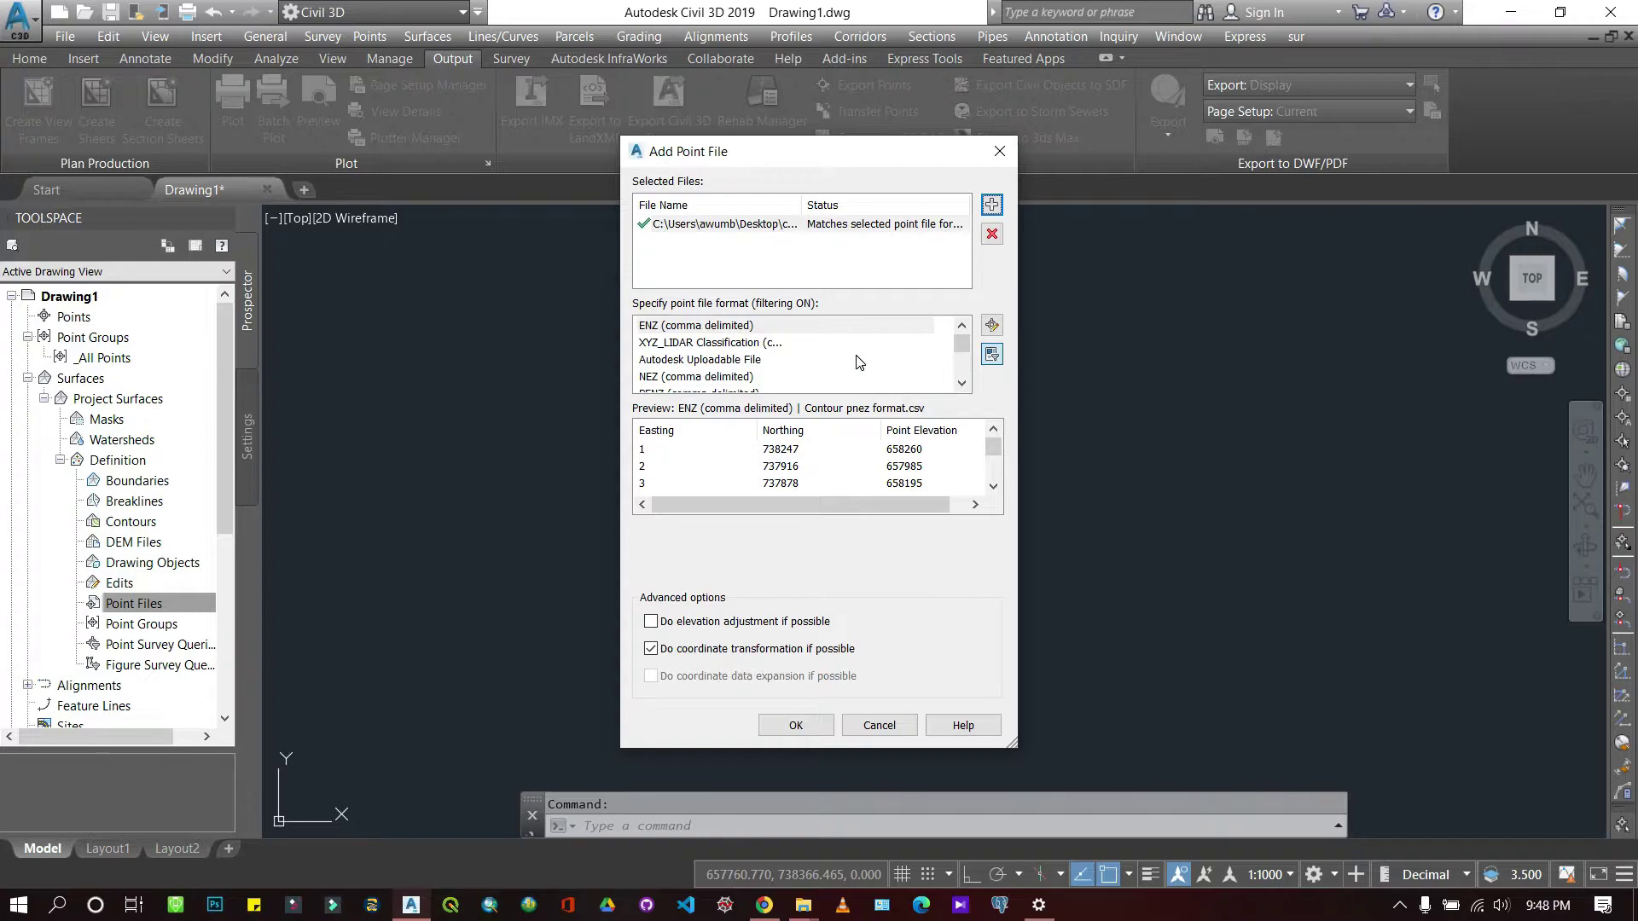
scroll(719, 369, "down", 2)
left_click(703, 378)
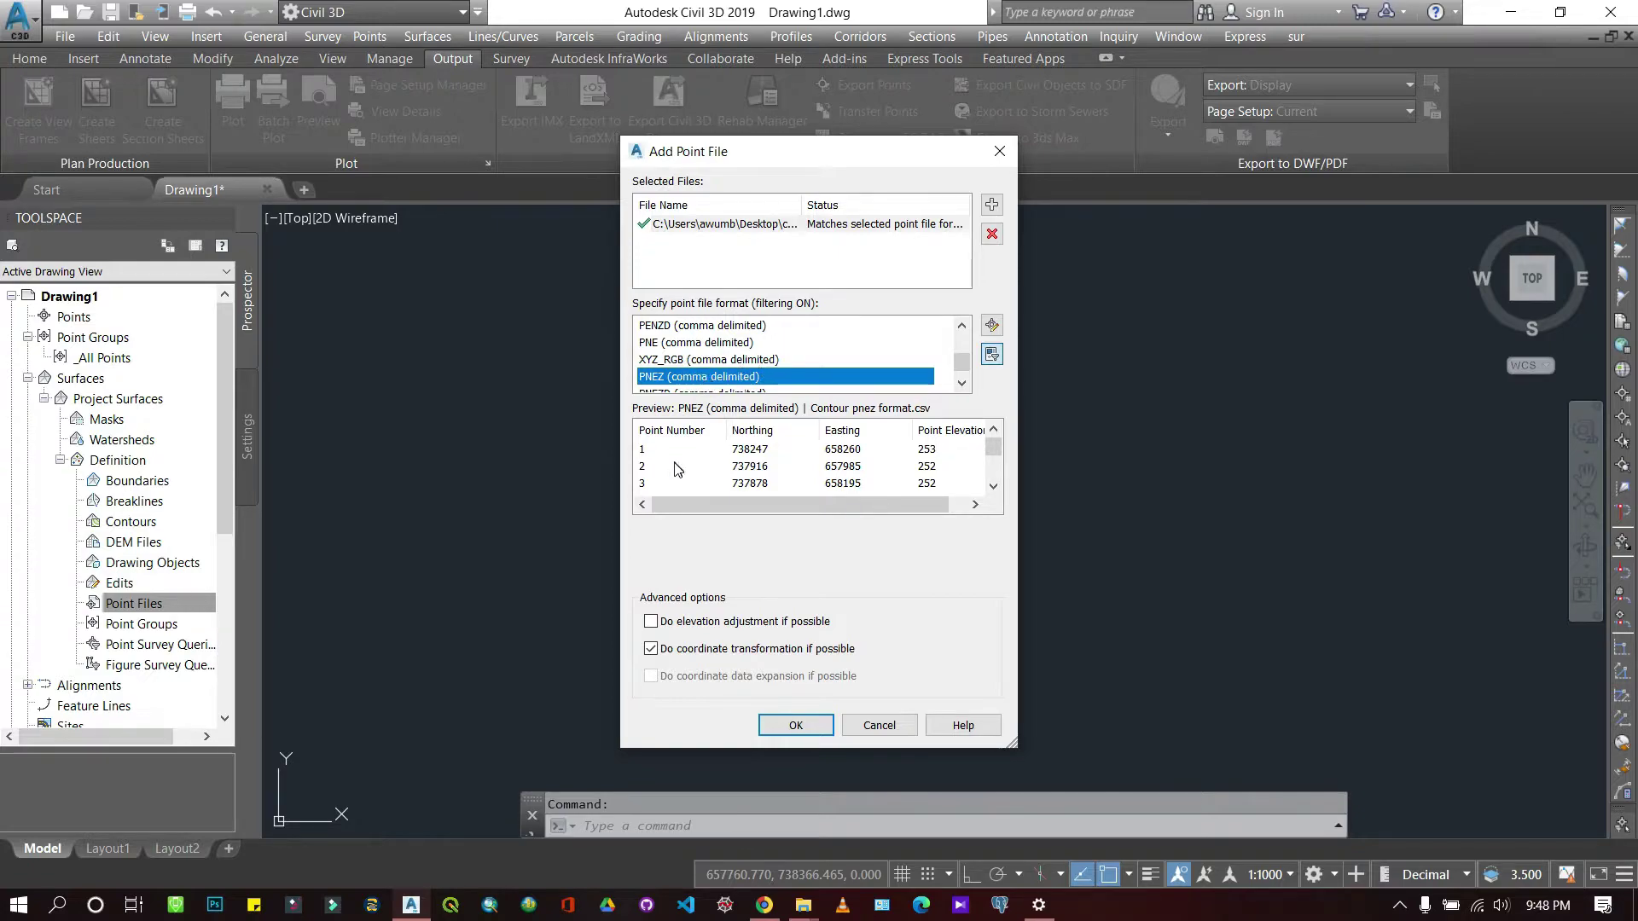
left_click(778, 725)
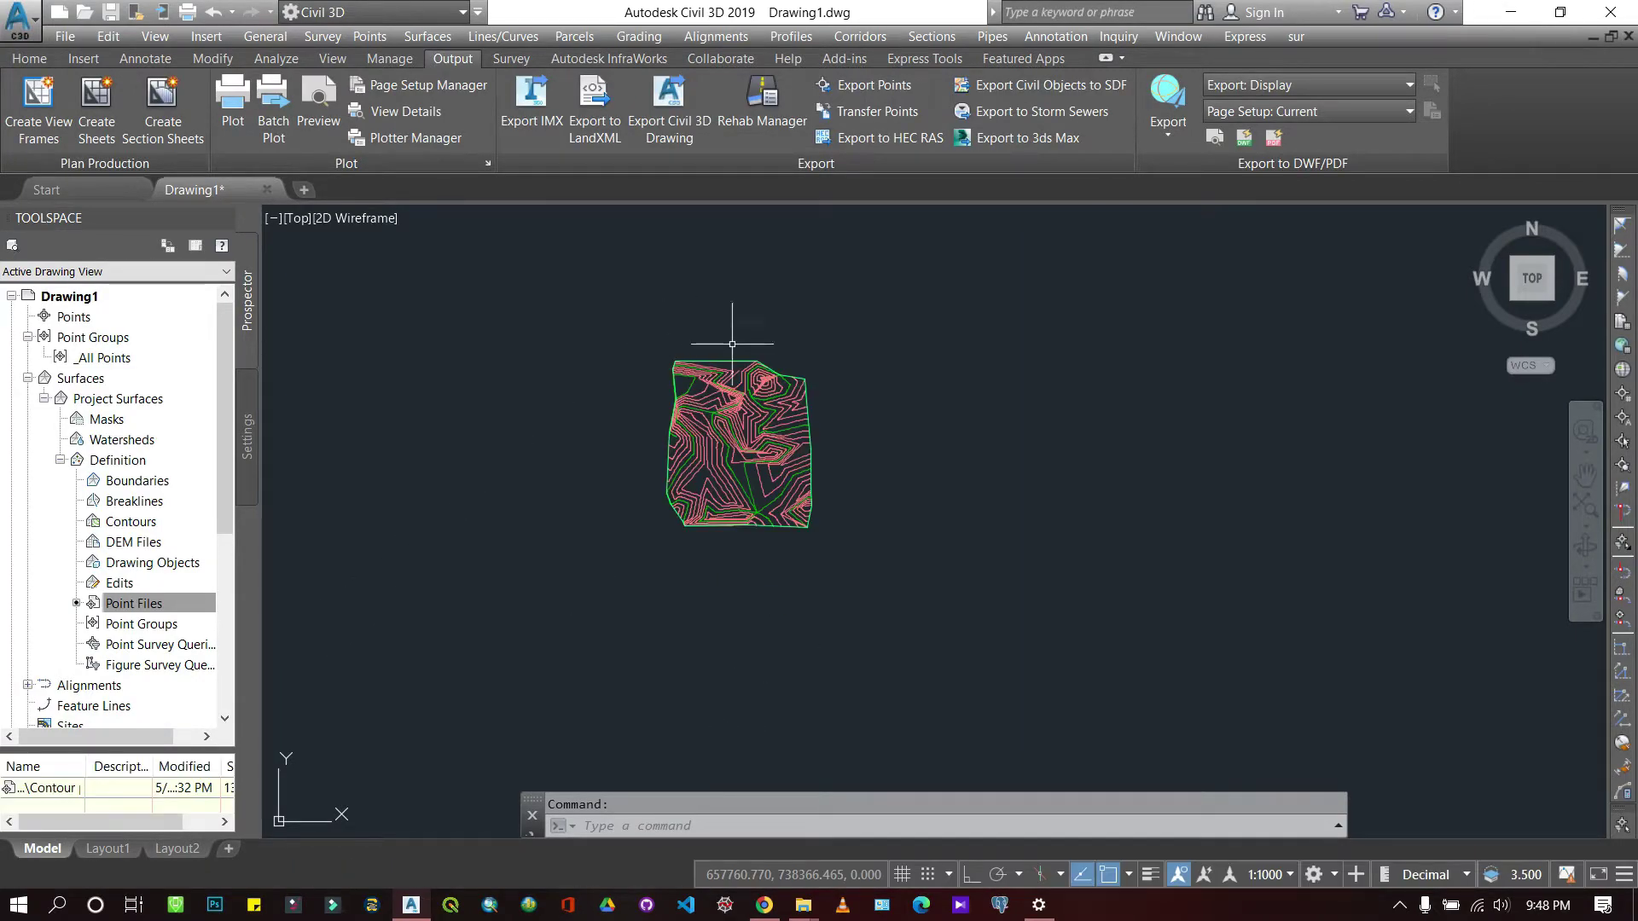
scroll(731, 401, "up", 4)
scroll(742, 413, "down", 4)
scroll(755, 341, "up", 6)
scroll(807, 382, "down", 4)
scroll(852, 367, "down", 2)
scroll(841, 410, "up", 5)
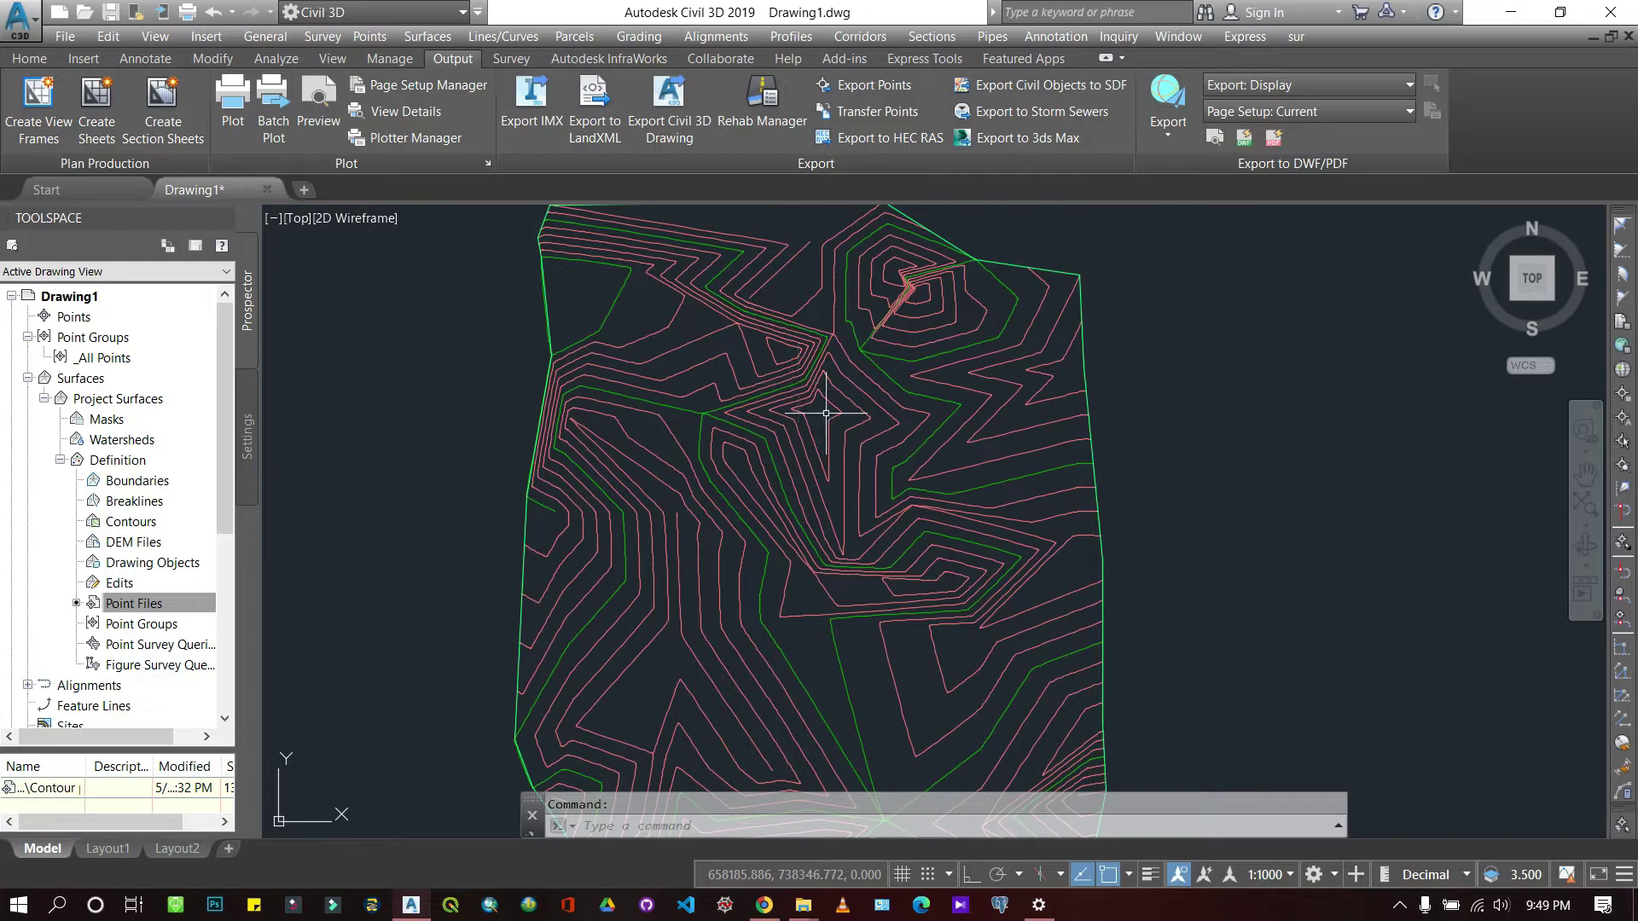
mouse_move(826, 413)
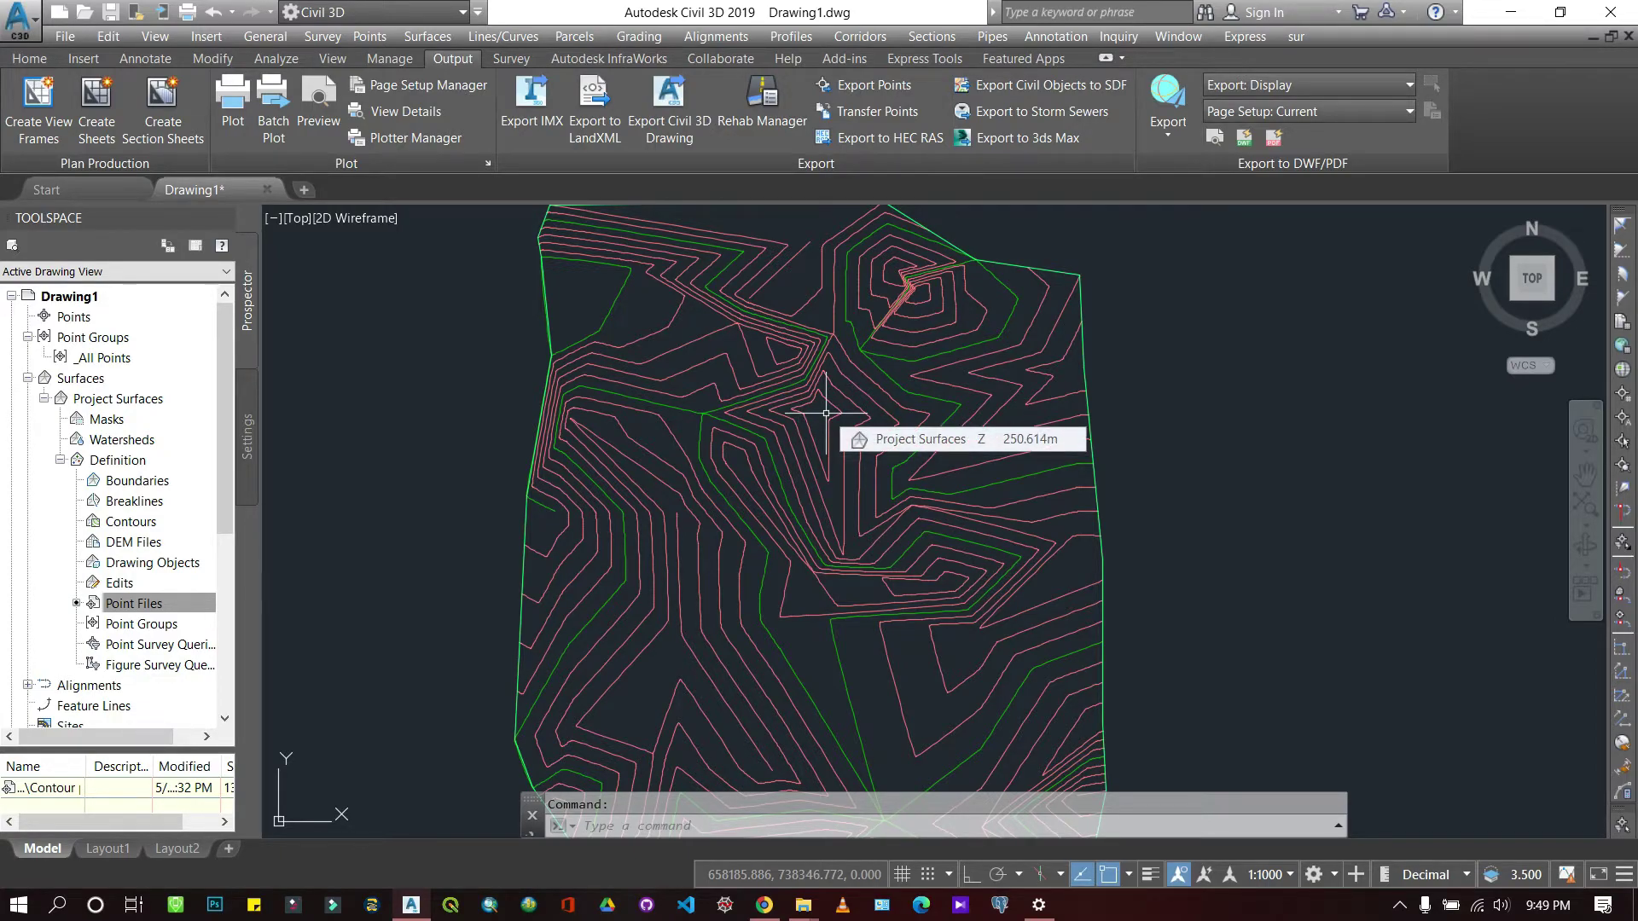
scroll(826, 413, "down", 4)
scroll(834, 446, "up", 2)
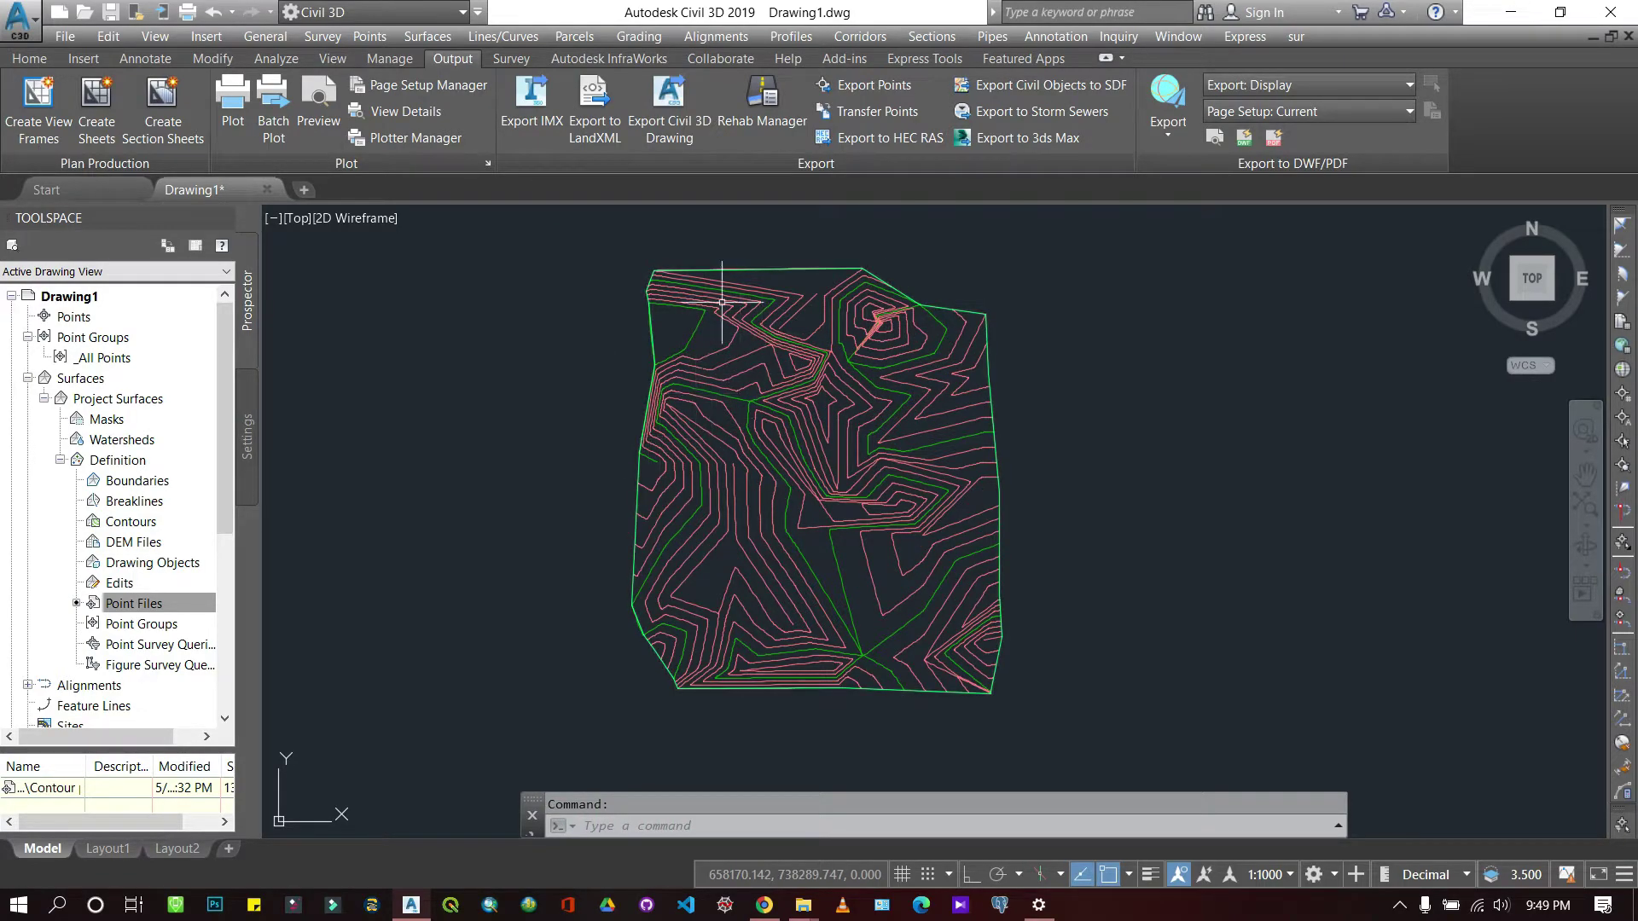
mouse_move(750, 370)
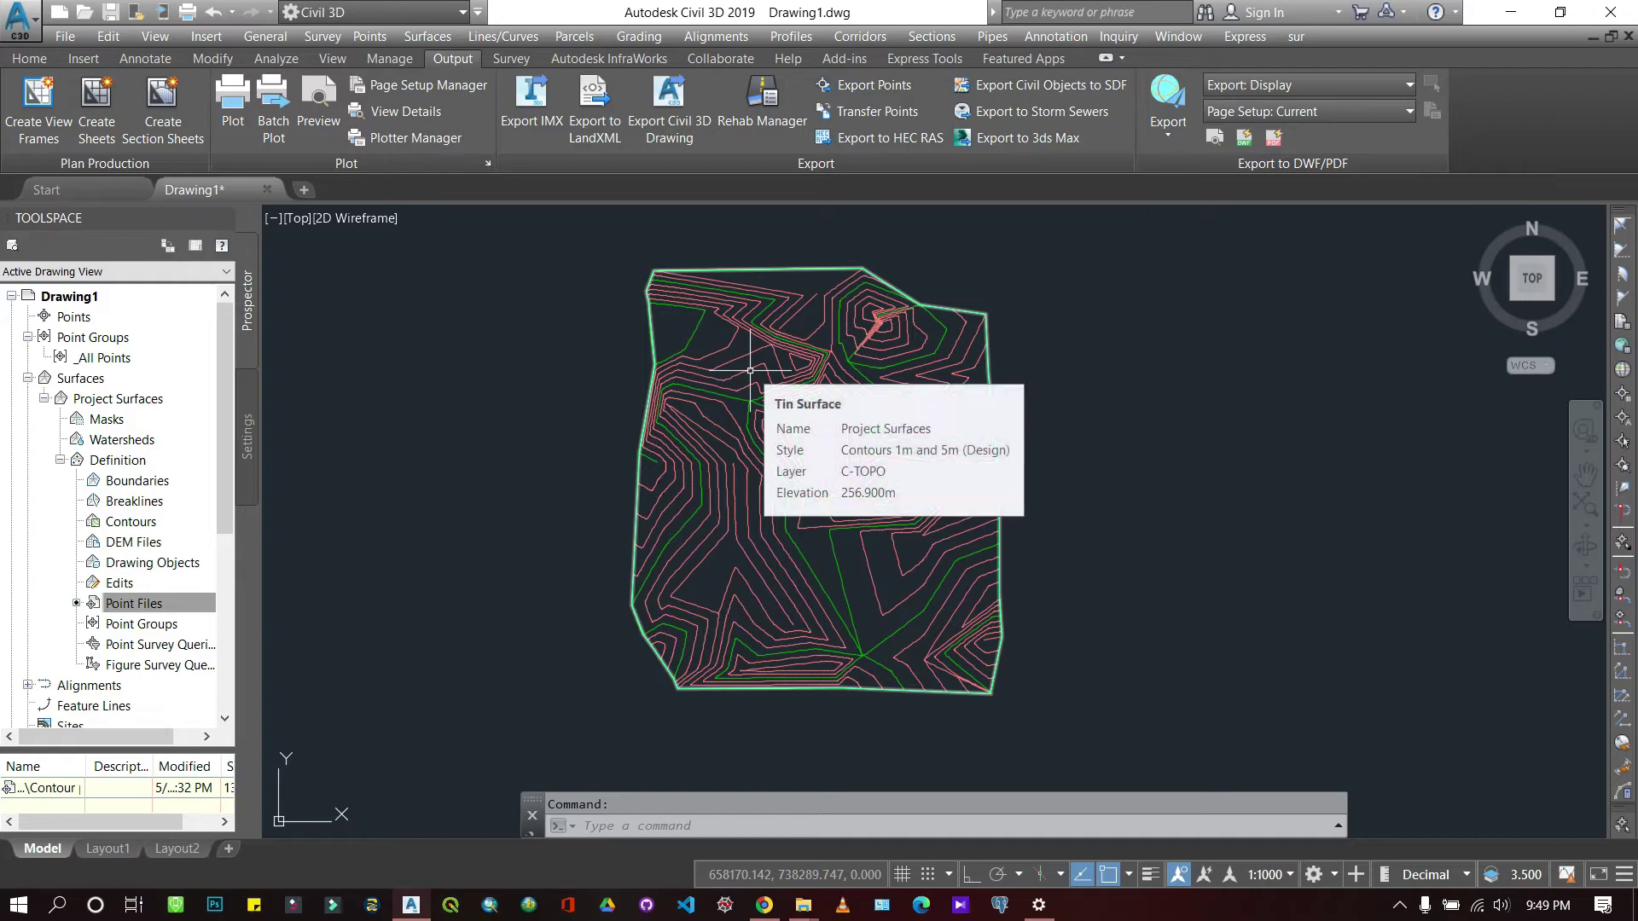
mouse_move(727, 411)
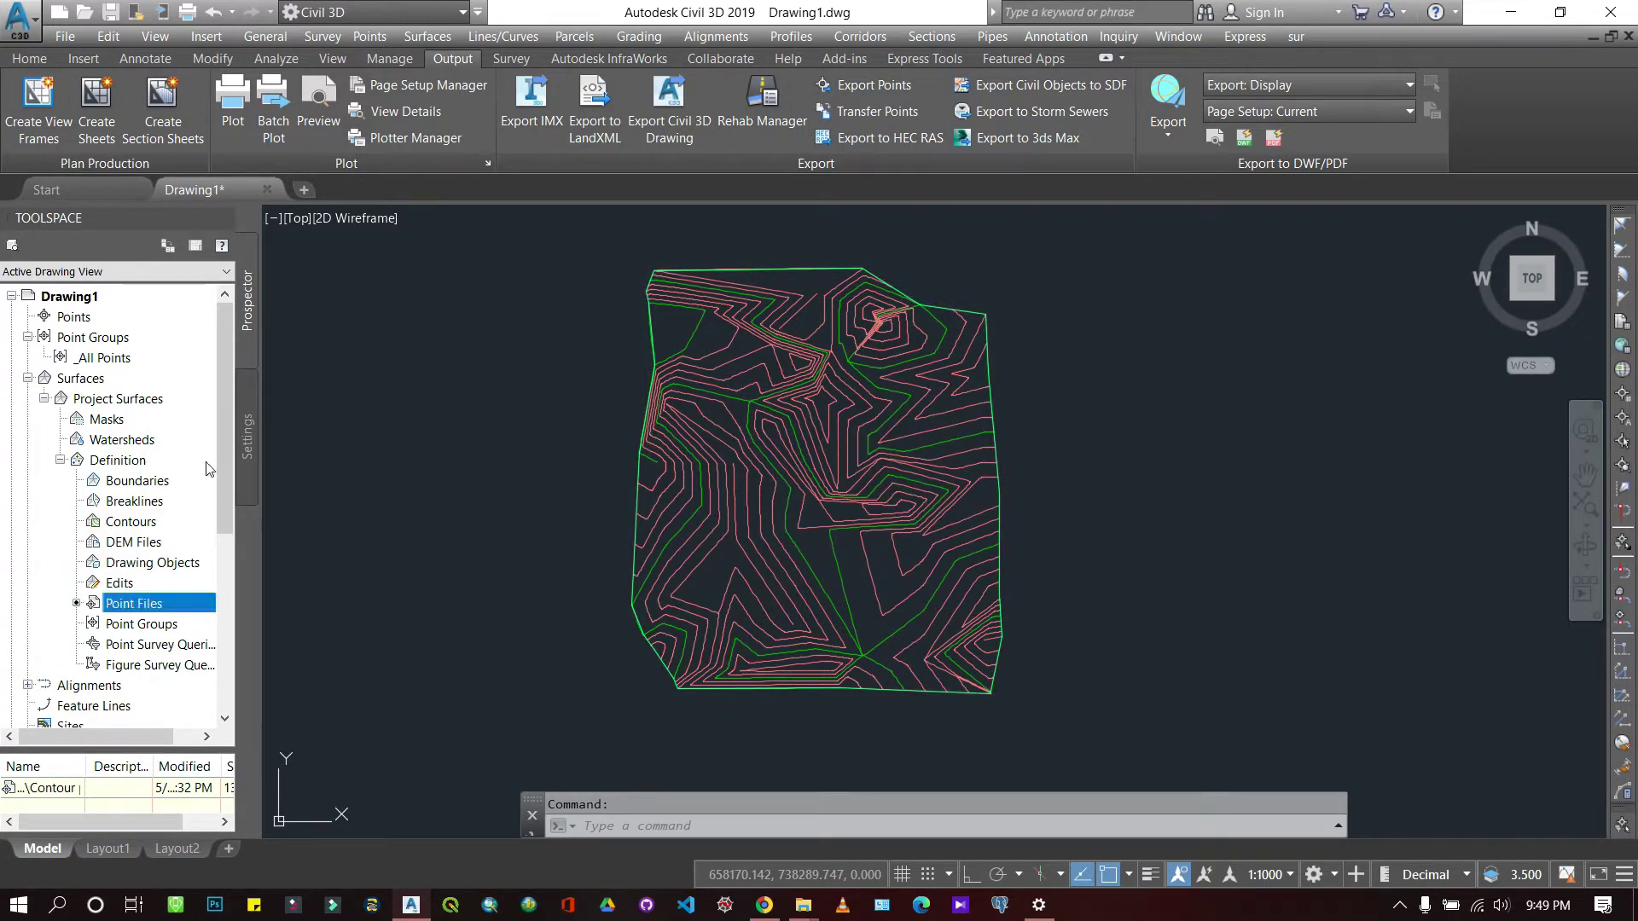
left_click(120, 401)
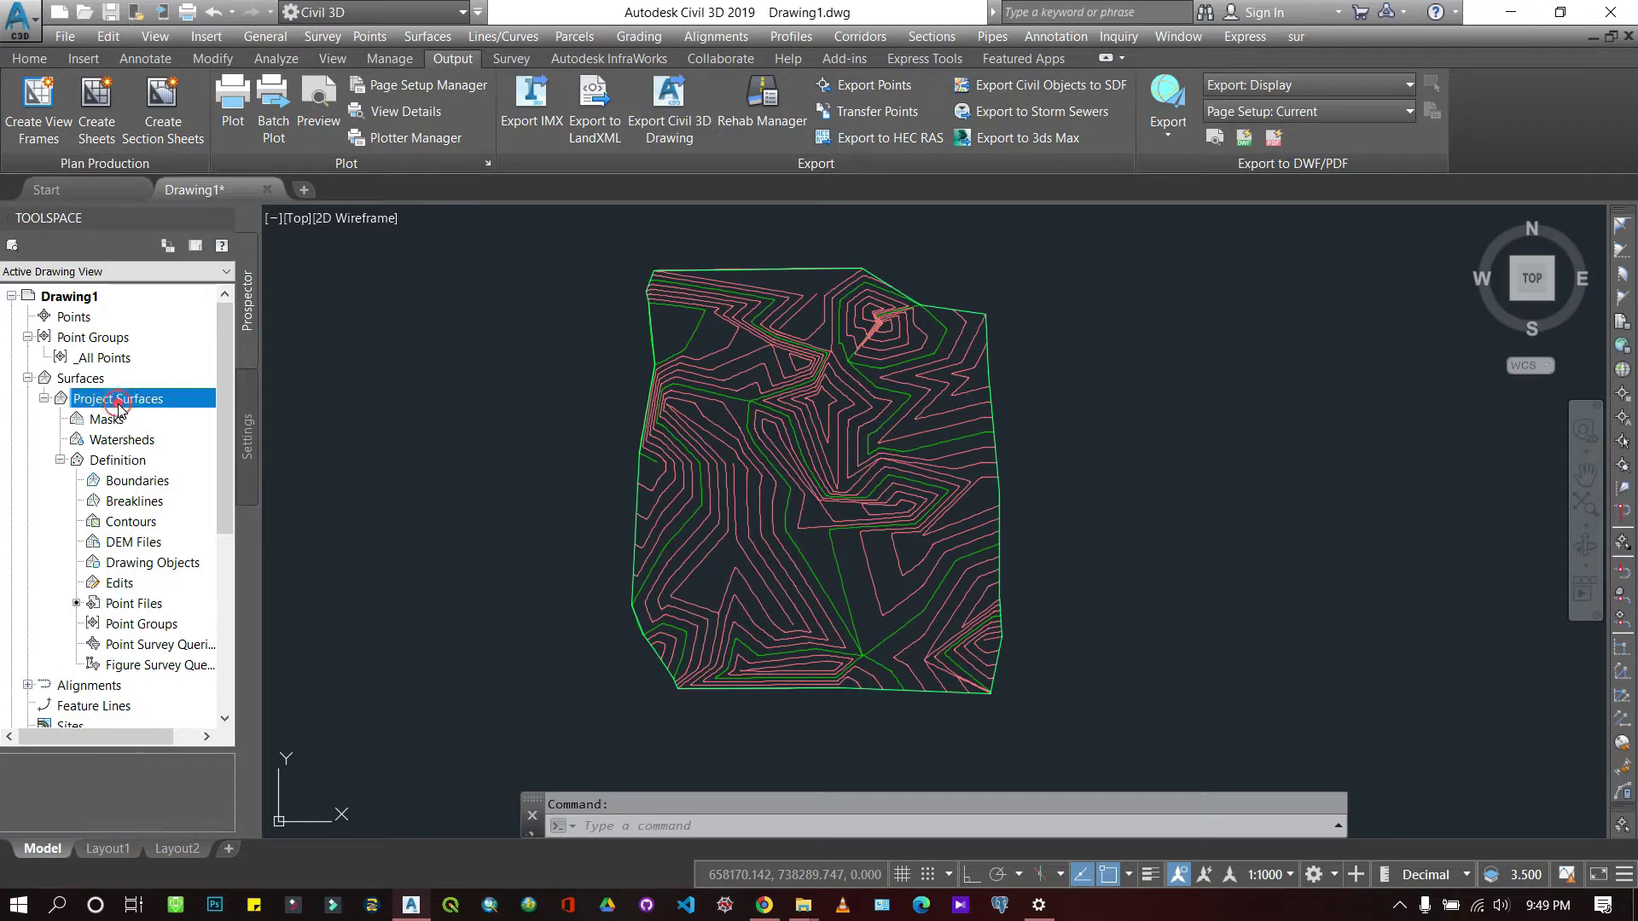
Hide major and minor contours in the surface's Contours 1m and 5m (Design) style.
right_click(120, 405)
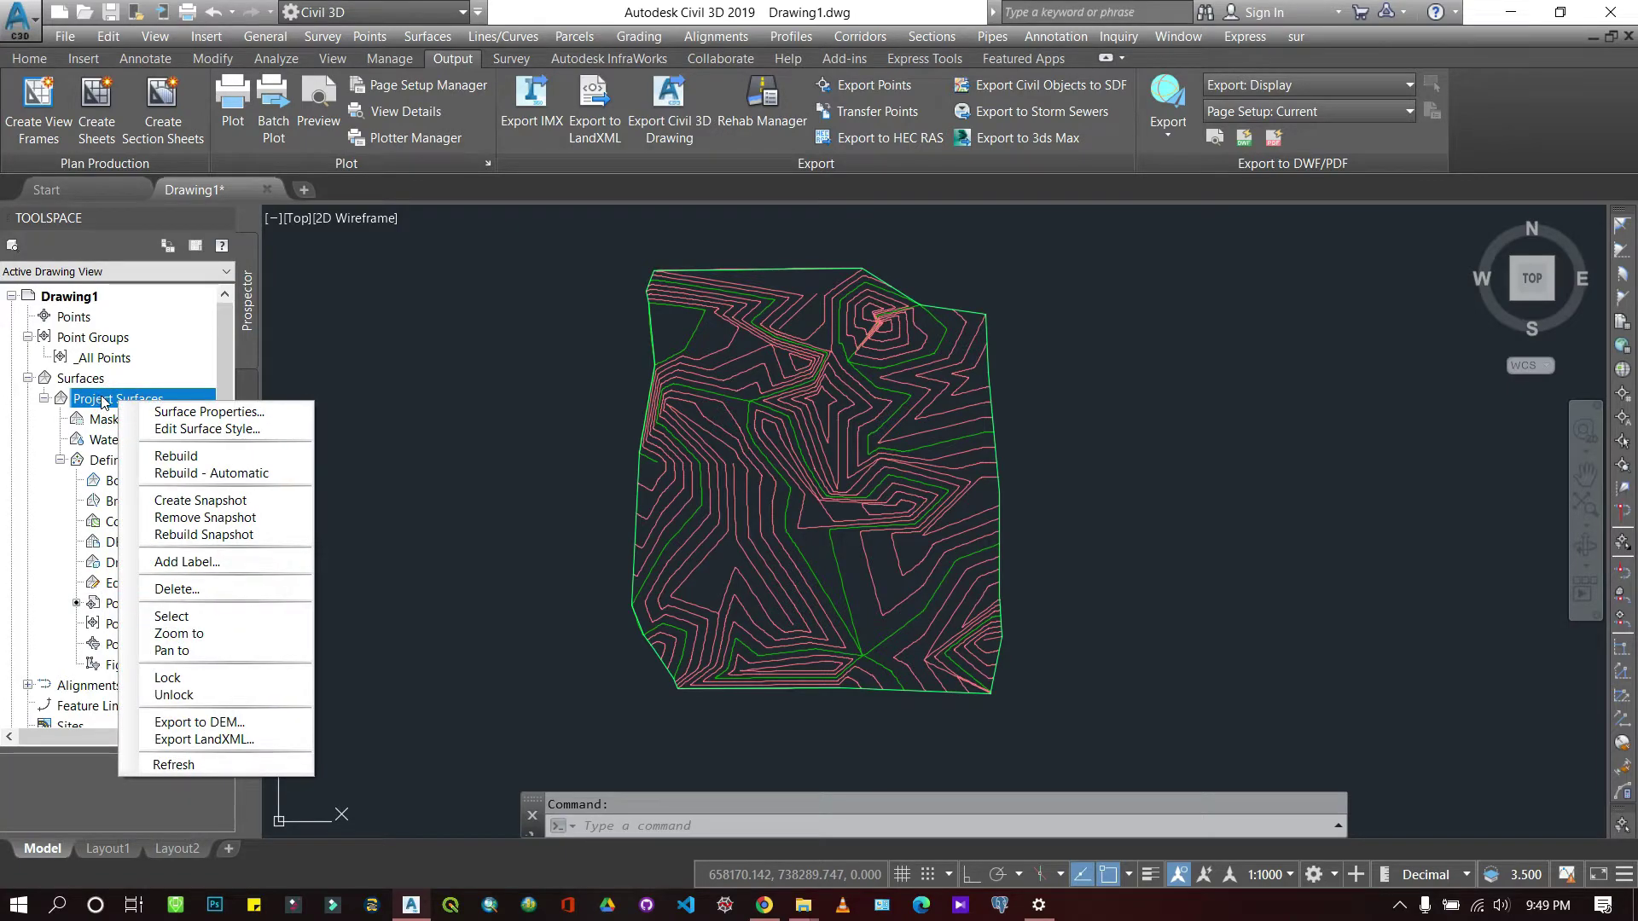
left_click(191, 429)
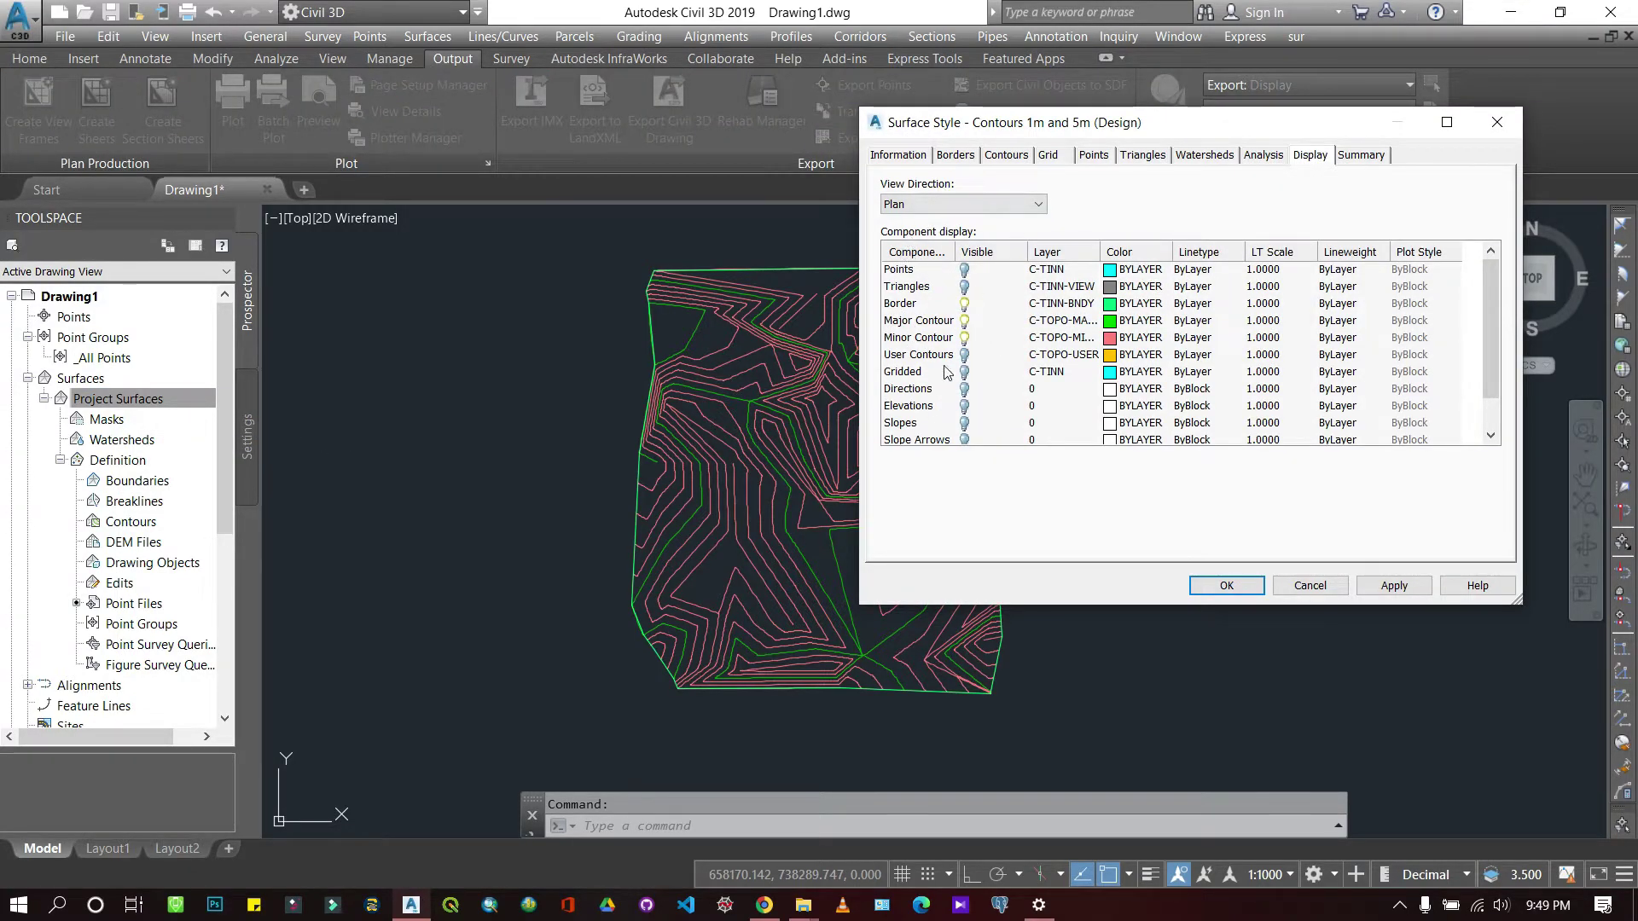
left_click(1322, 164)
left_click(898, 154)
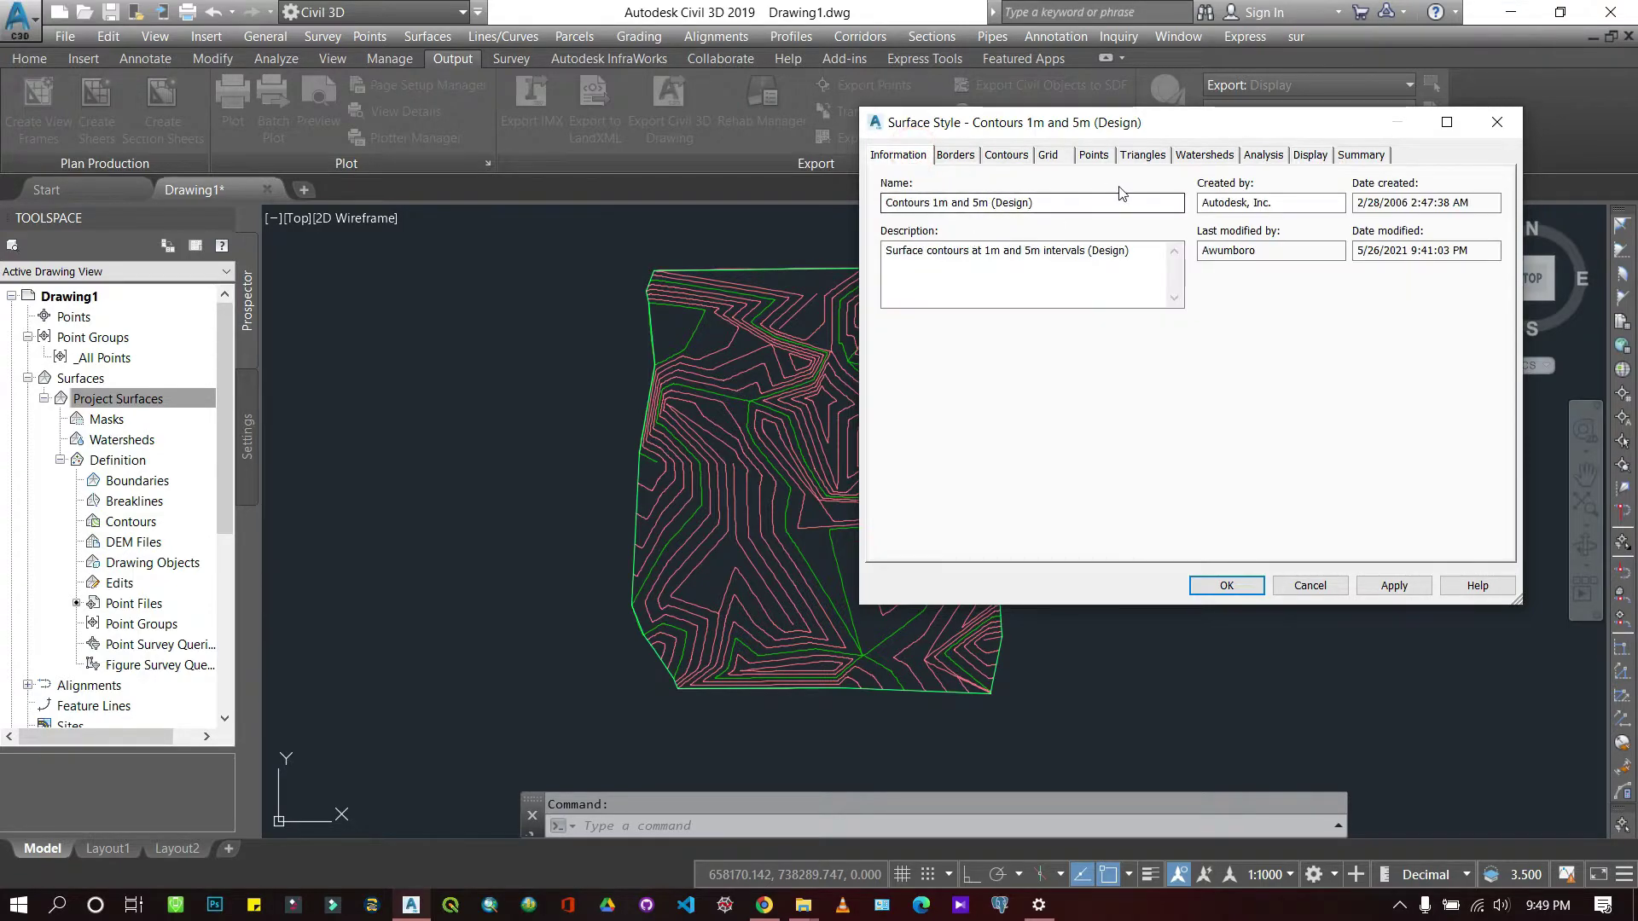
left_click(1310, 155)
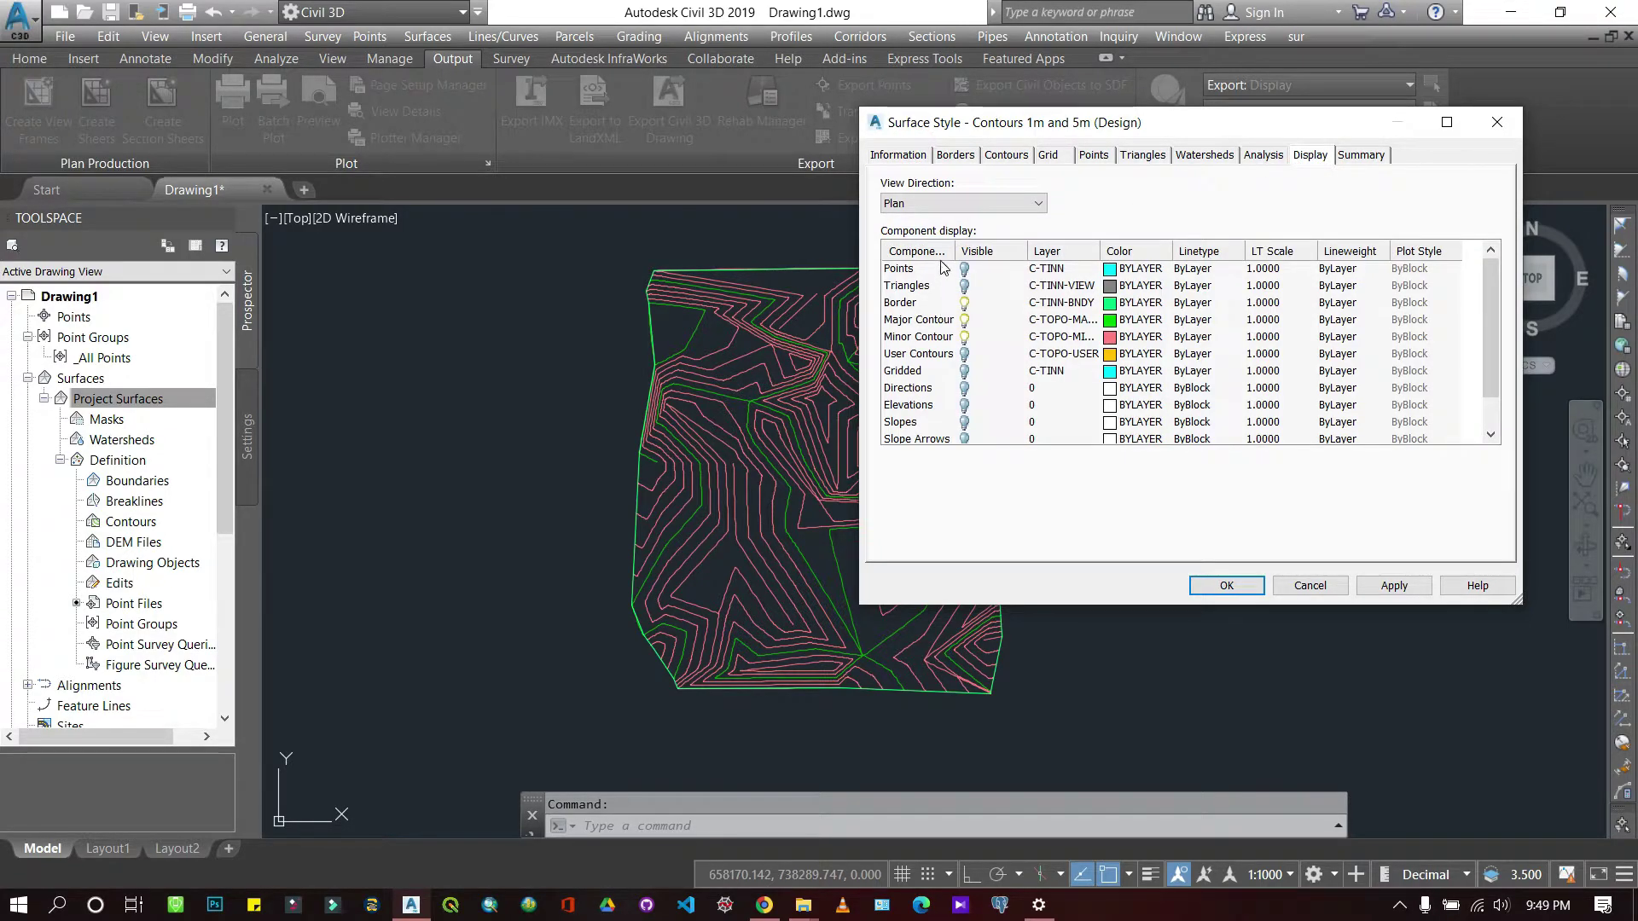
scroll(949, 410, "down", 1)
scroll(954, 342, "up", 1)
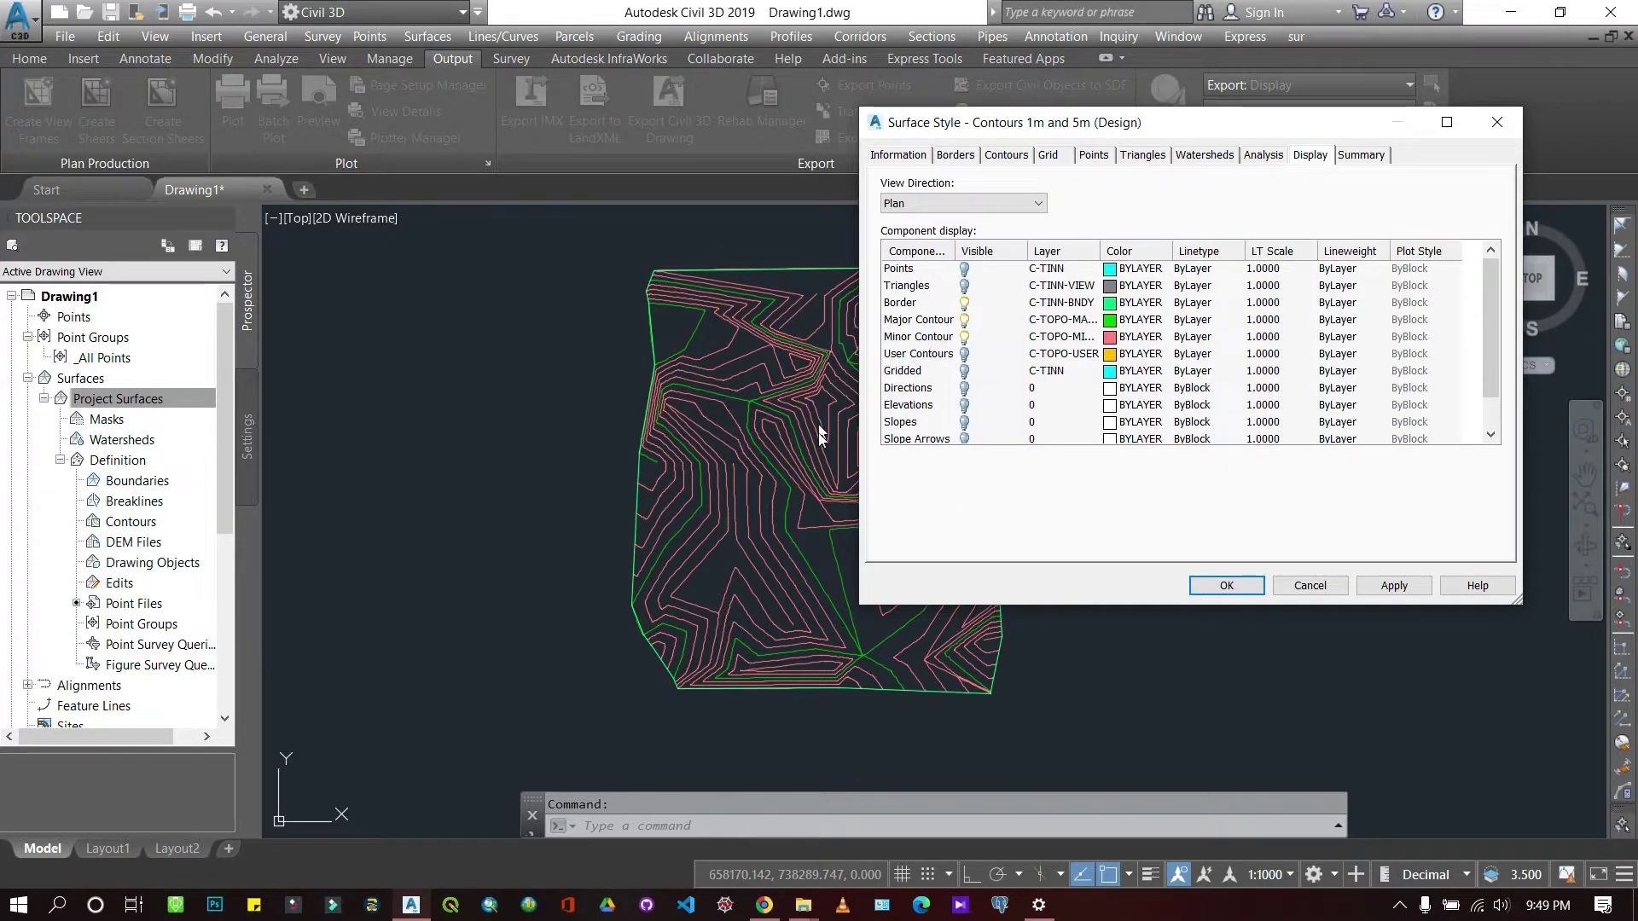
left_click(964, 321)
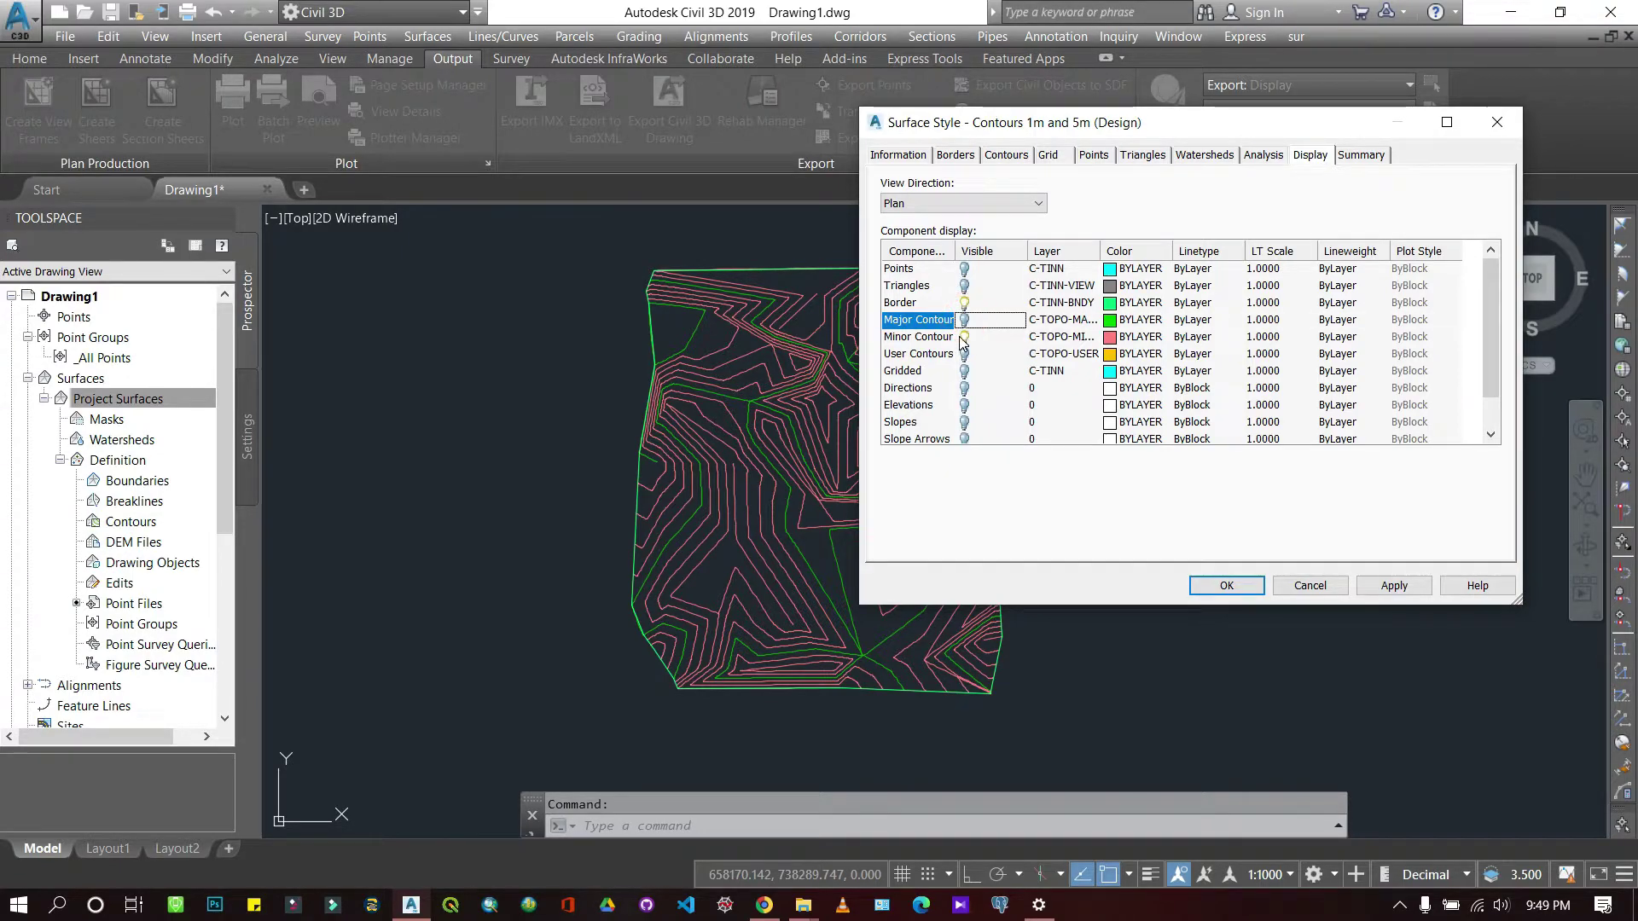
left_click(964, 338)
left_click(1392, 587)
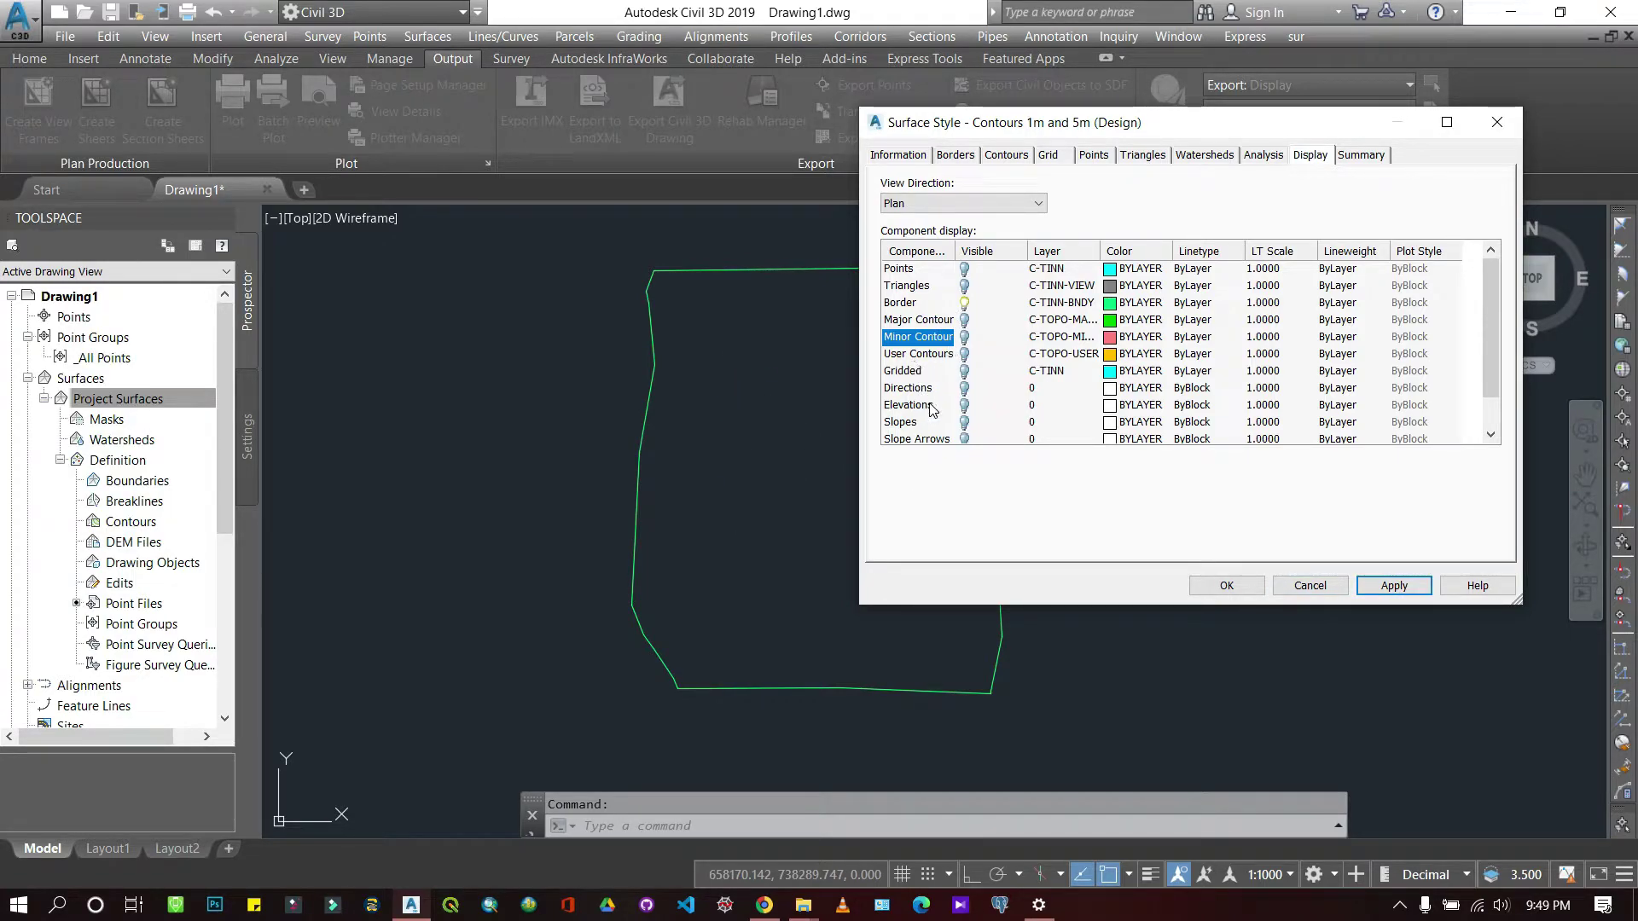
Turn on Watersheds display and zoom out to view the labelled watershed areas.
scroll(950, 388, "down", 1)
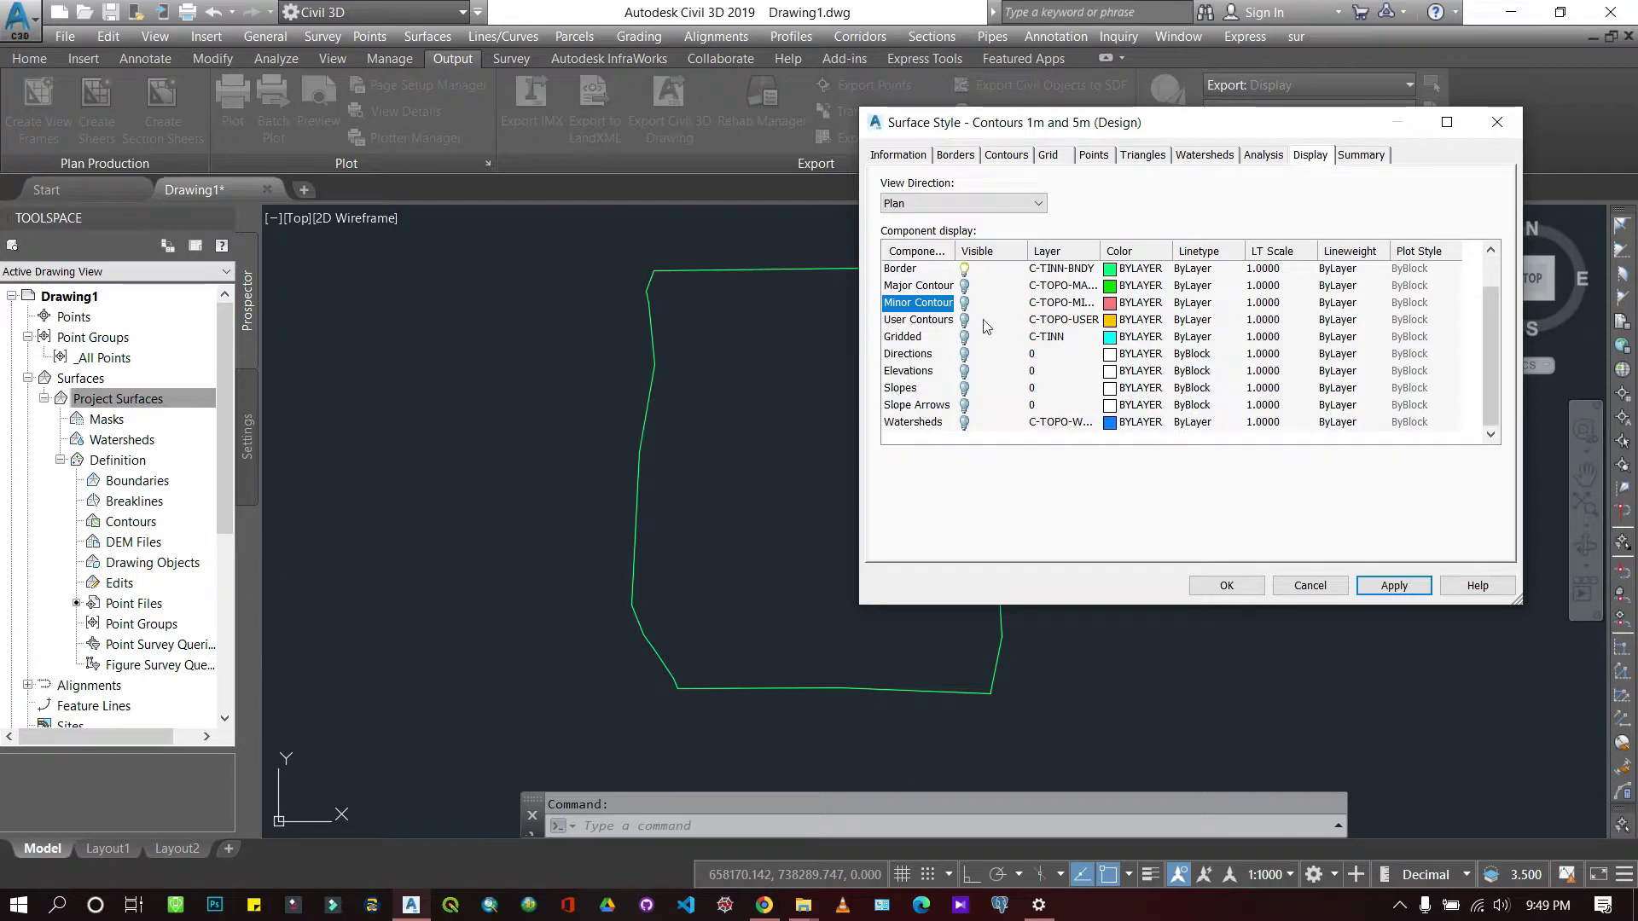
left_click(965, 423)
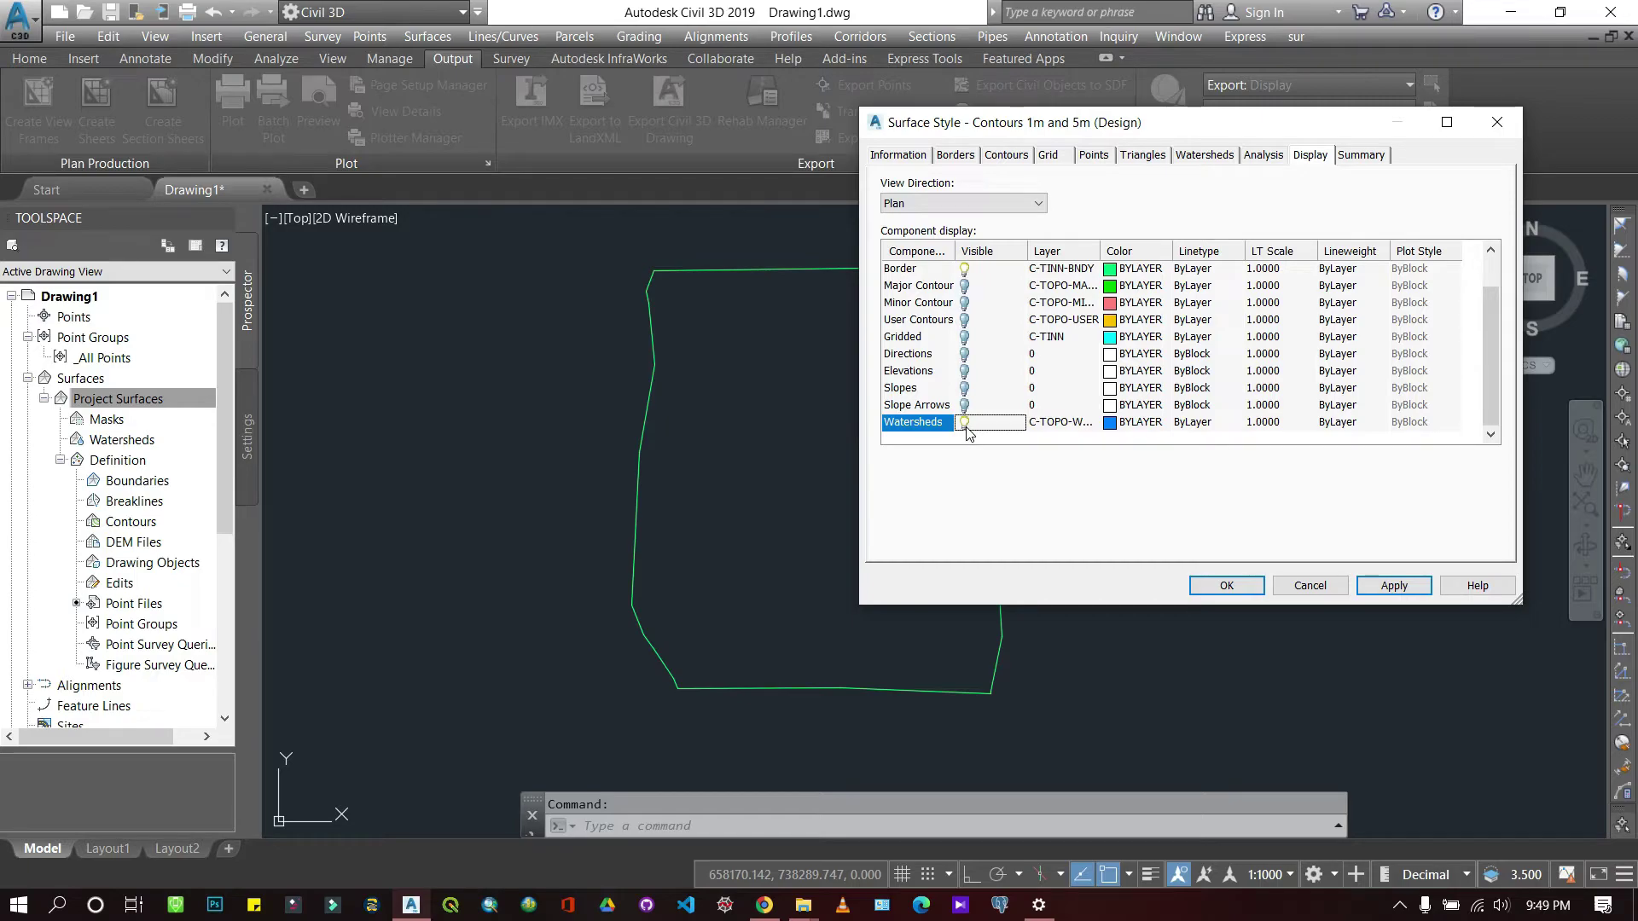
left_click(1398, 580)
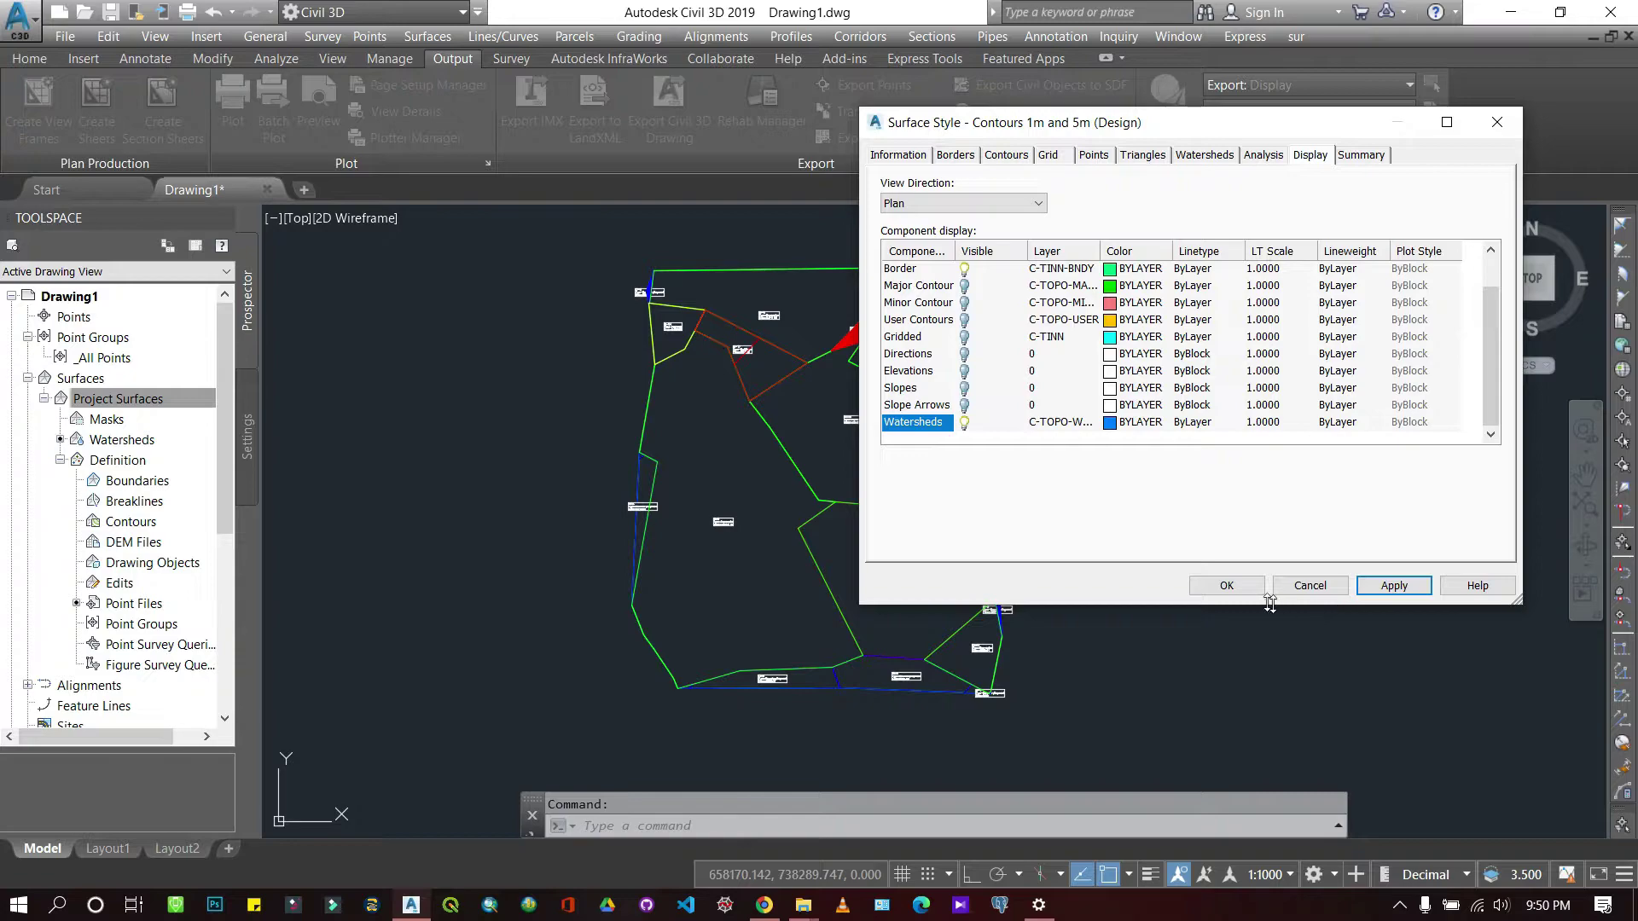
left_click(1226, 585)
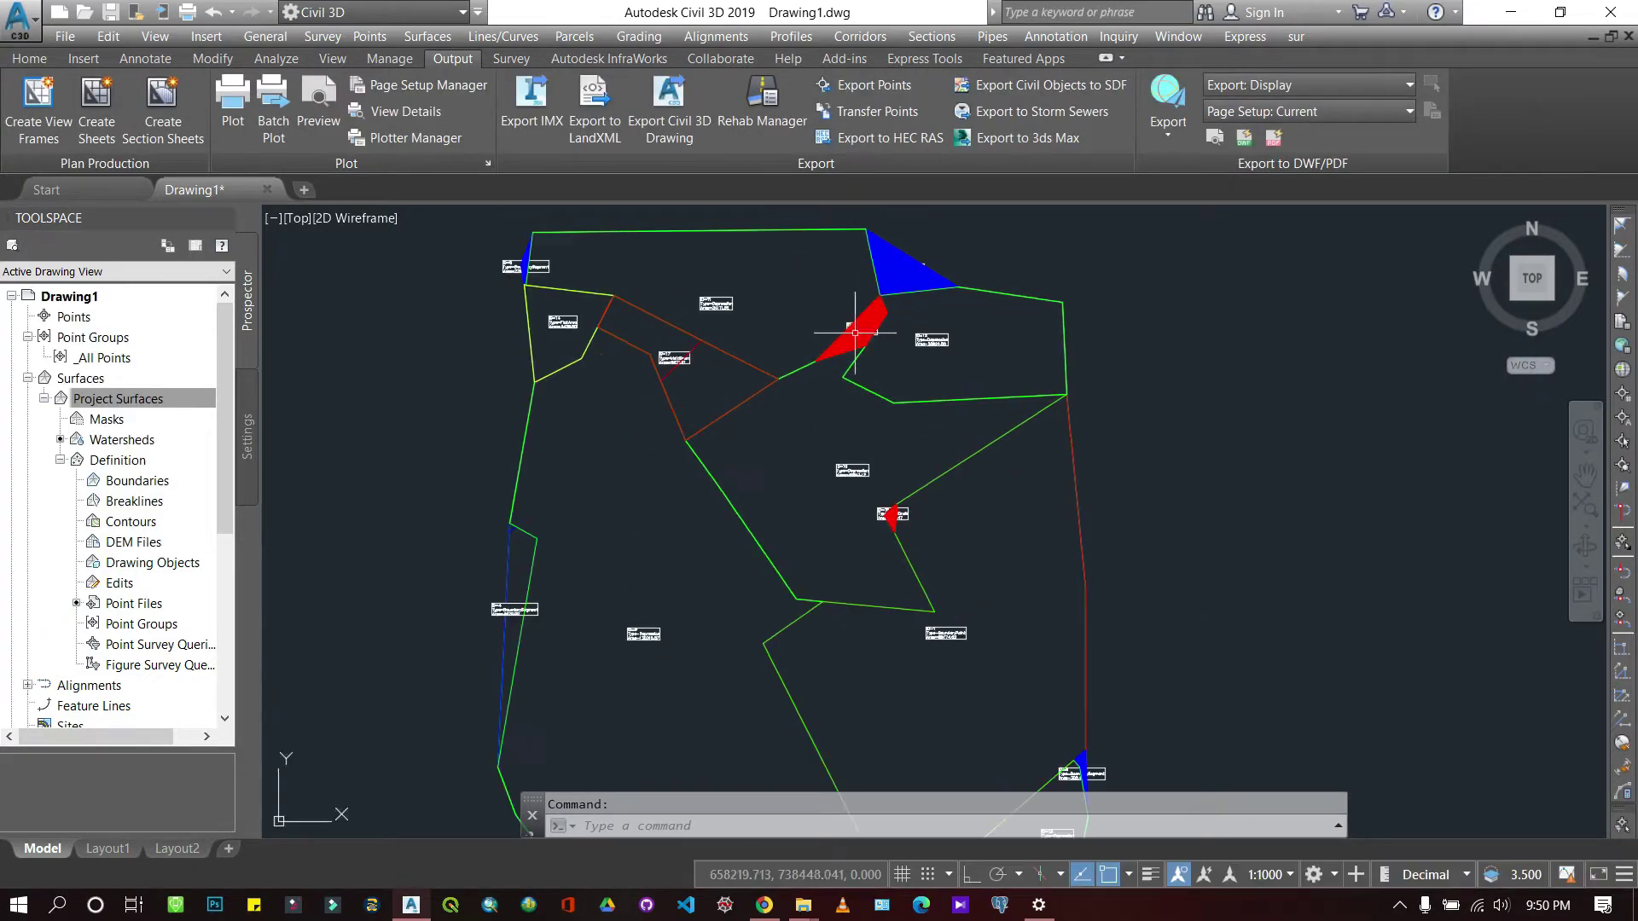
scroll(852, 329, "up", 5)
scroll(932, 333, "down", 4)
scroll(1054, 355, "up", 3)
scroll(959, 337, "up", 2)
scroll(958, 332, "down", 8)
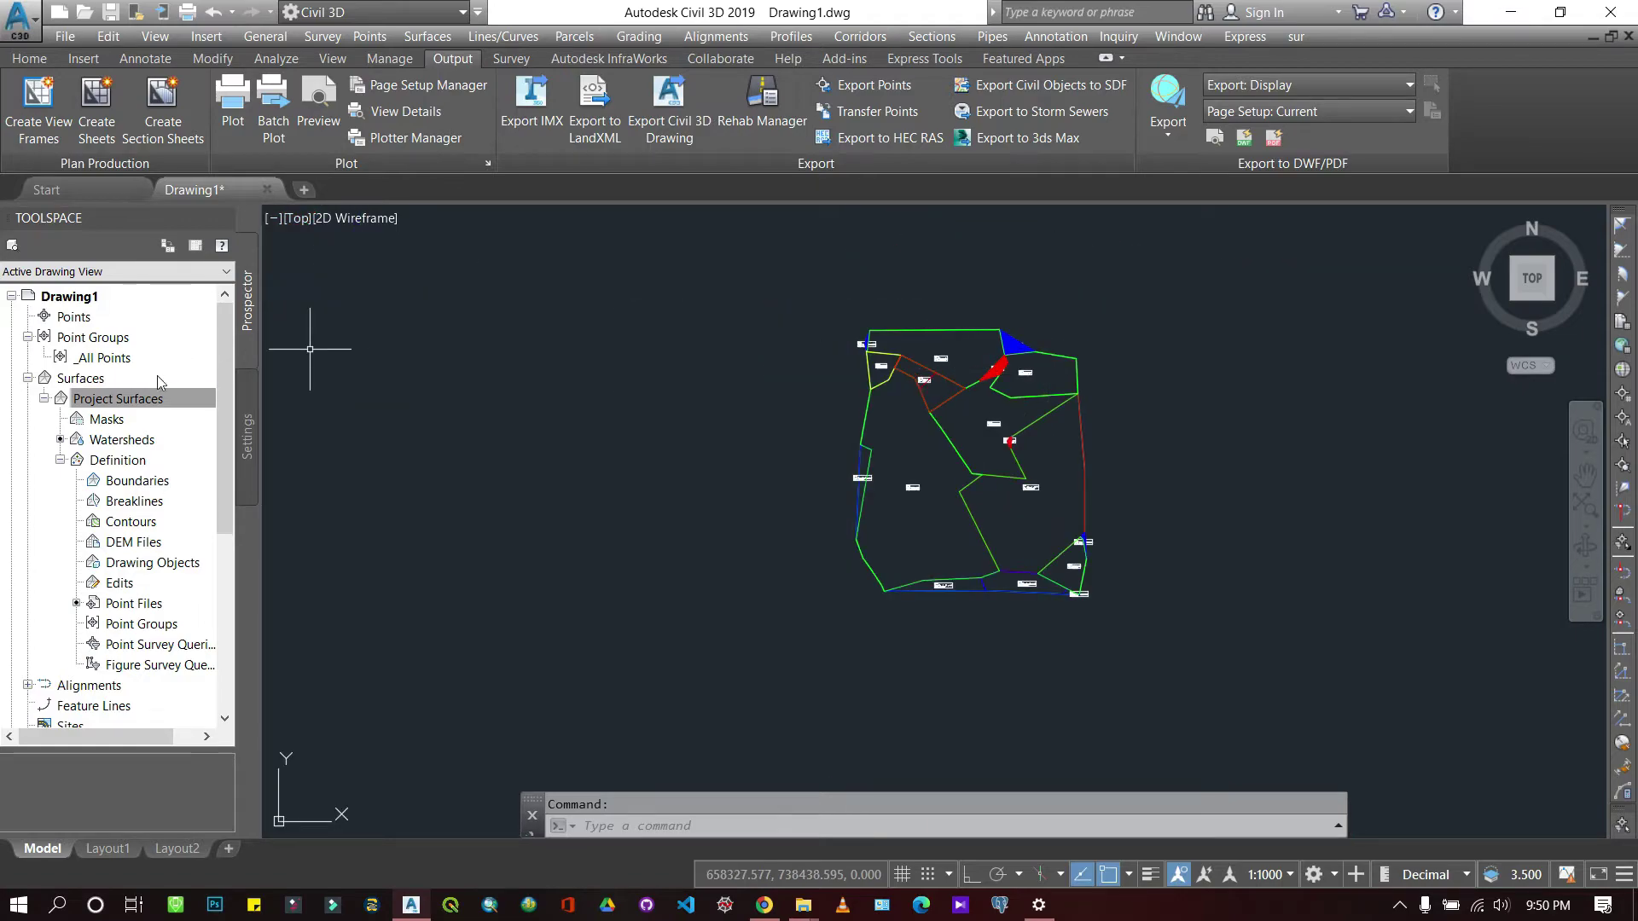
Turn off Watersheds display in the Project Surfaces style.
left_click(138, 403)
right_click(141, 399)
left_click(226, 420)
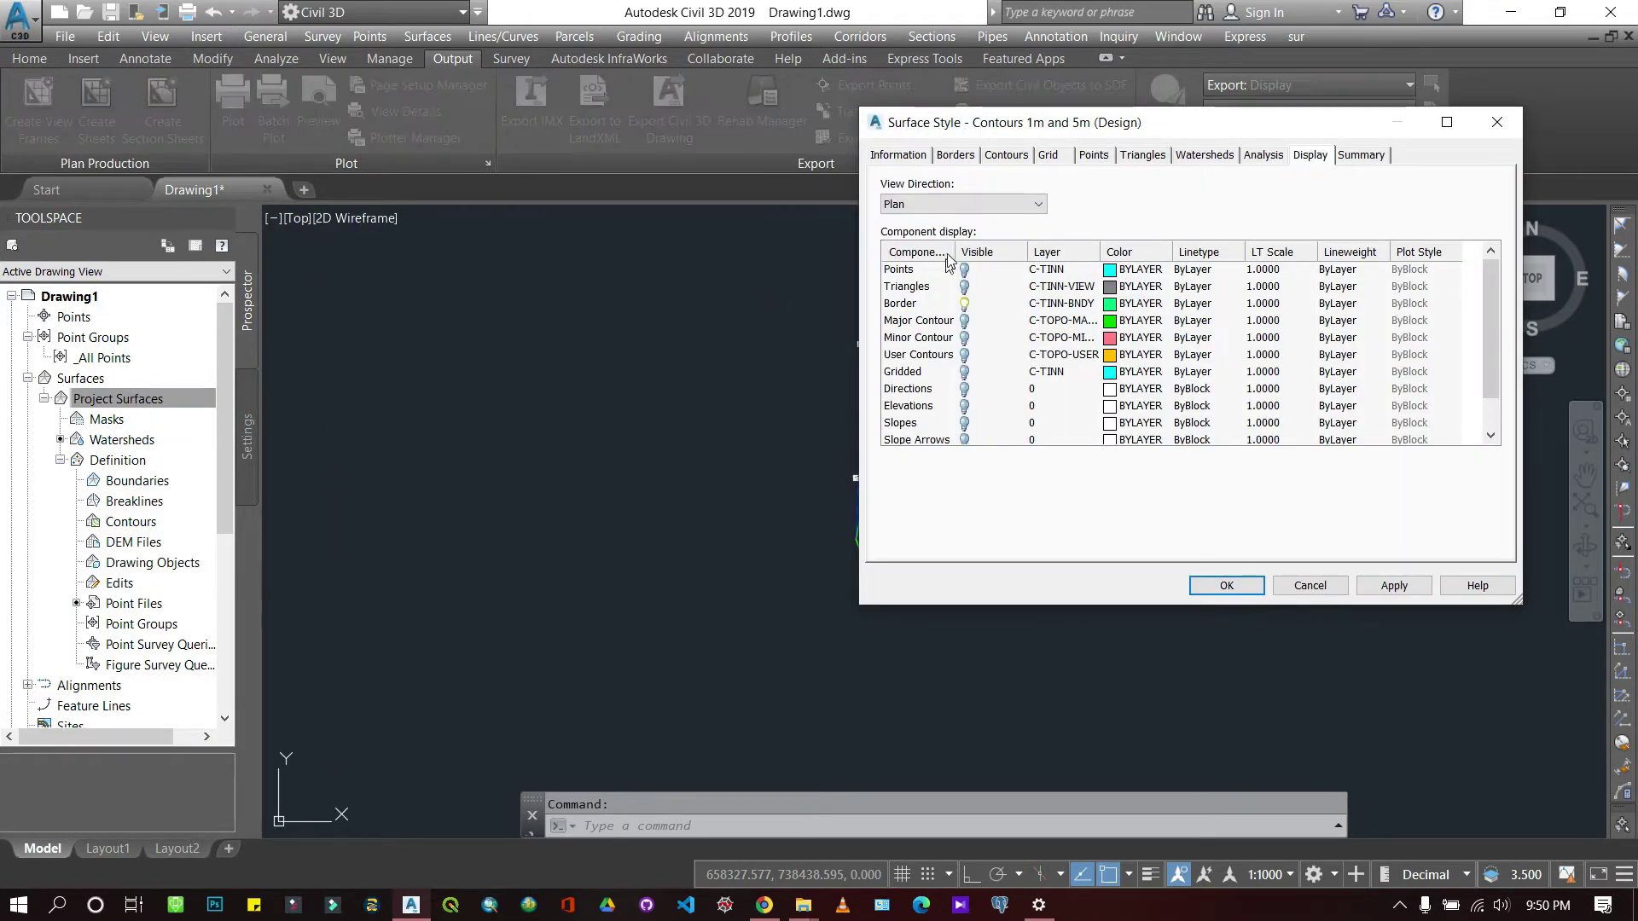
scroll(990, 424, "down", 1)
left_click(964, 424)
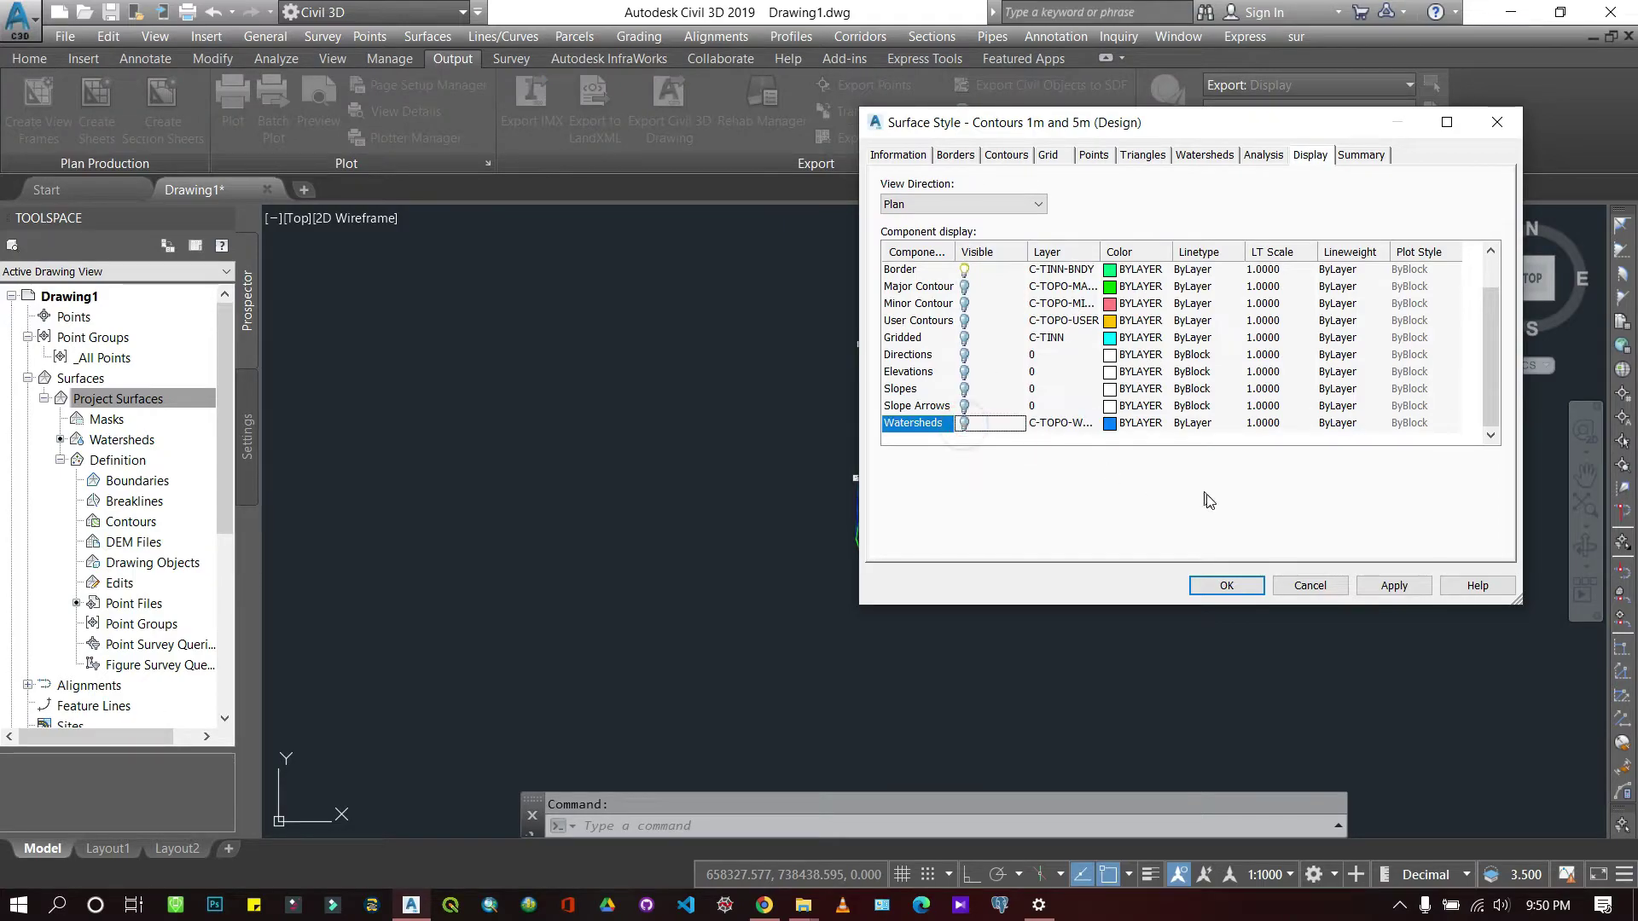
left_click(1392, 593)
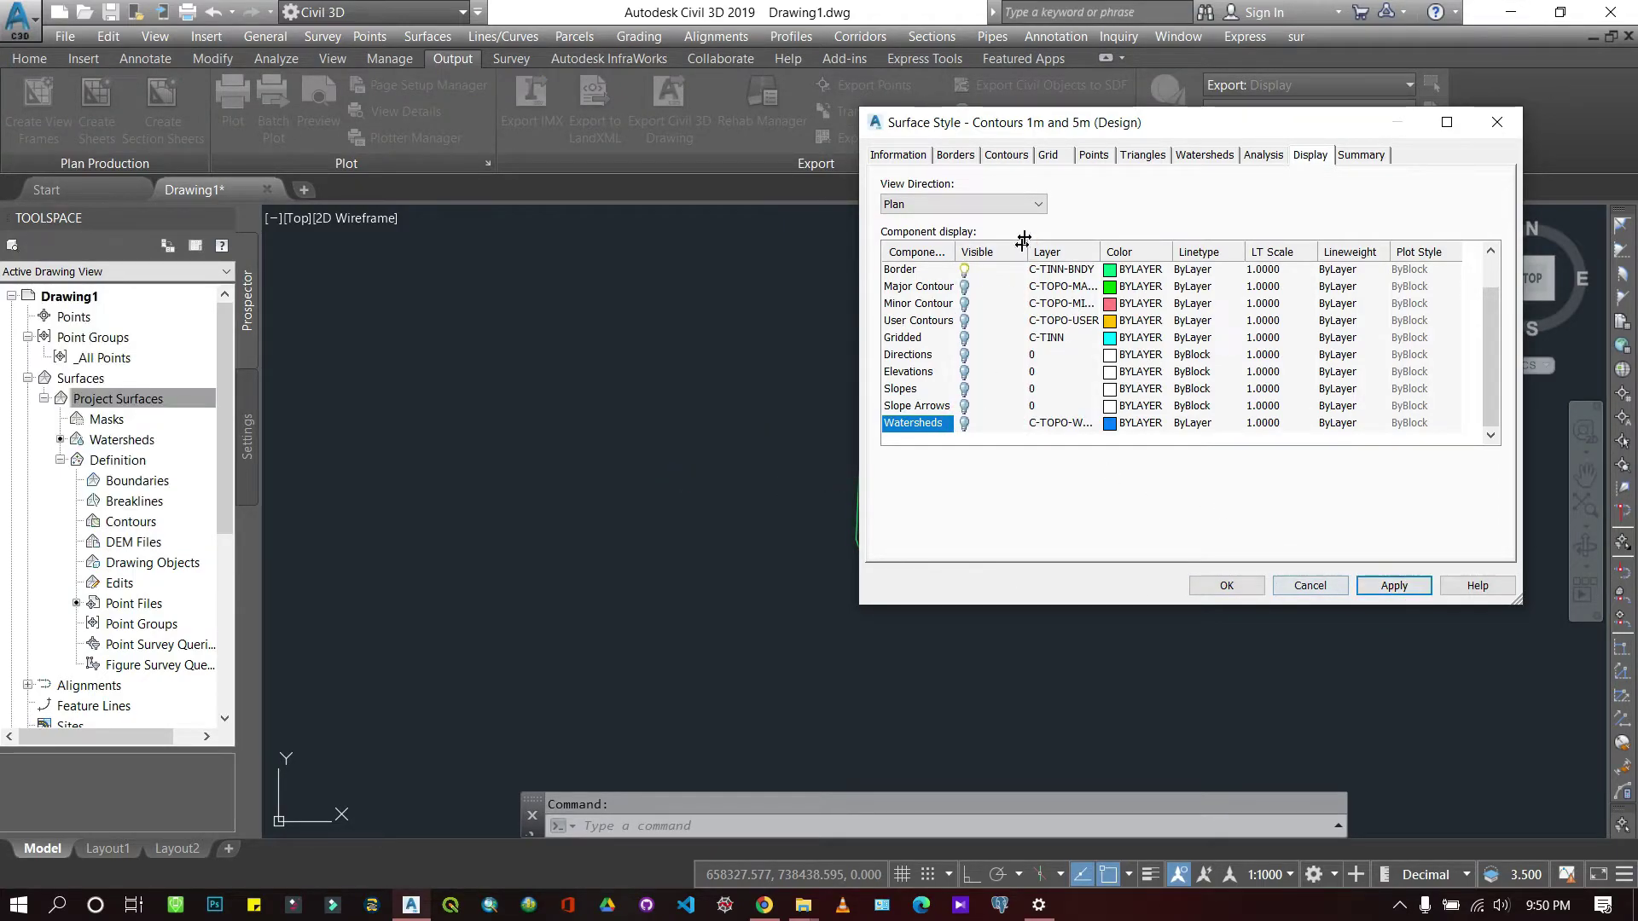
Turn on Slopes and Slope Arrows display and close the style.
left_click_drag(1053, 133, 378, 186)
scroll(270, 388, "up", 1)
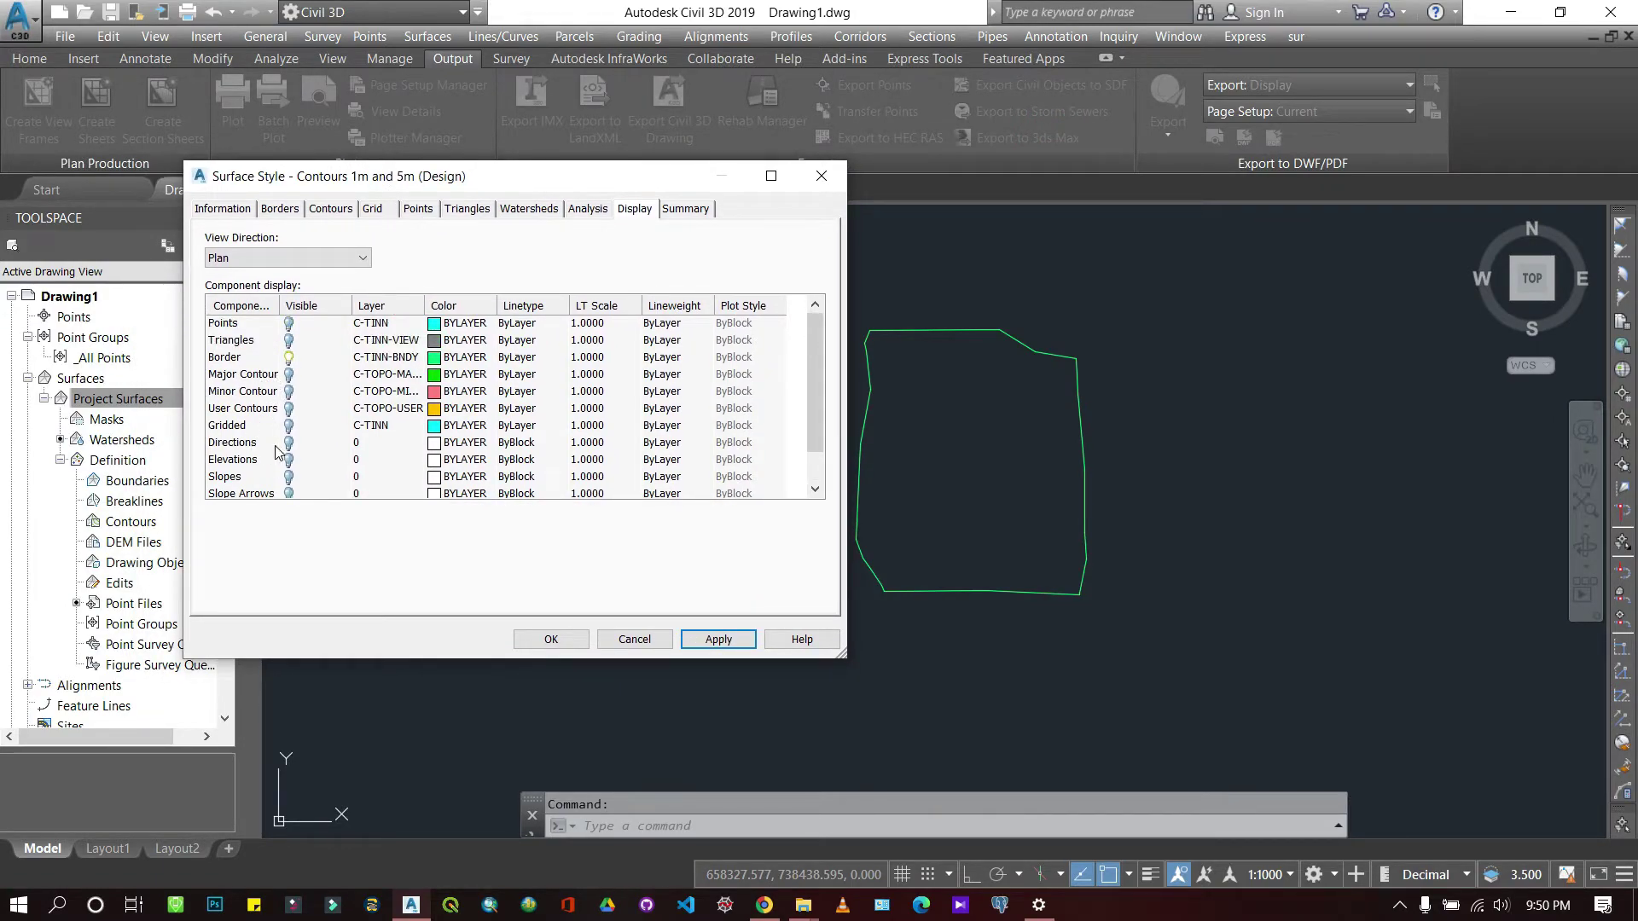
left_click(288, 477)
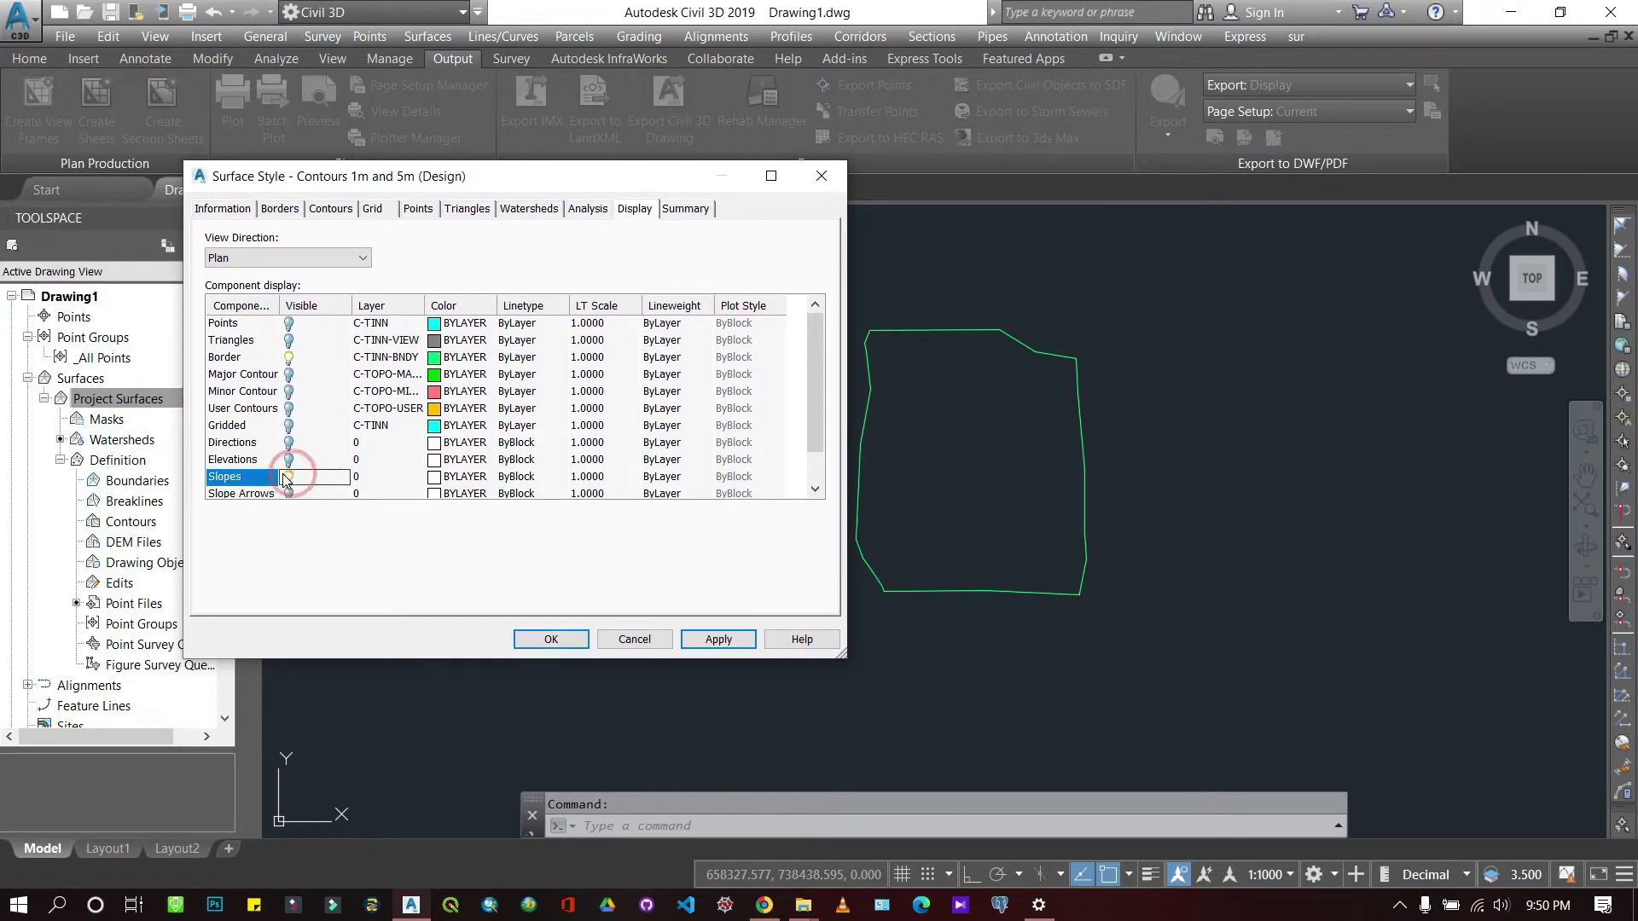
left_click(289, 495)
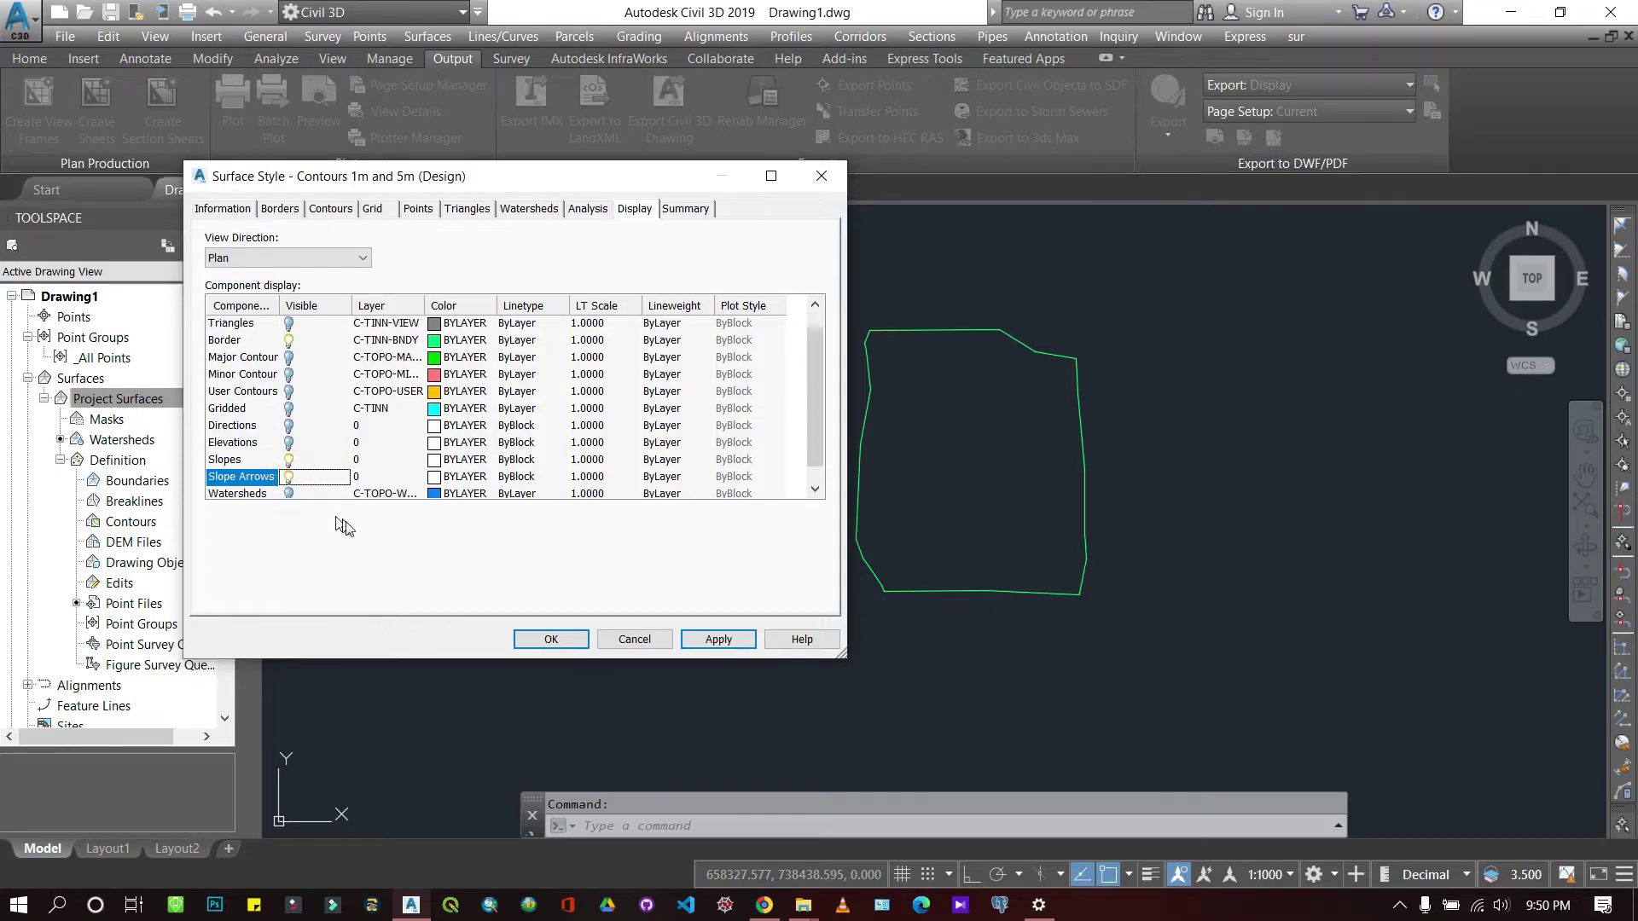
left_click(693, 646)
left_click(551, 640)
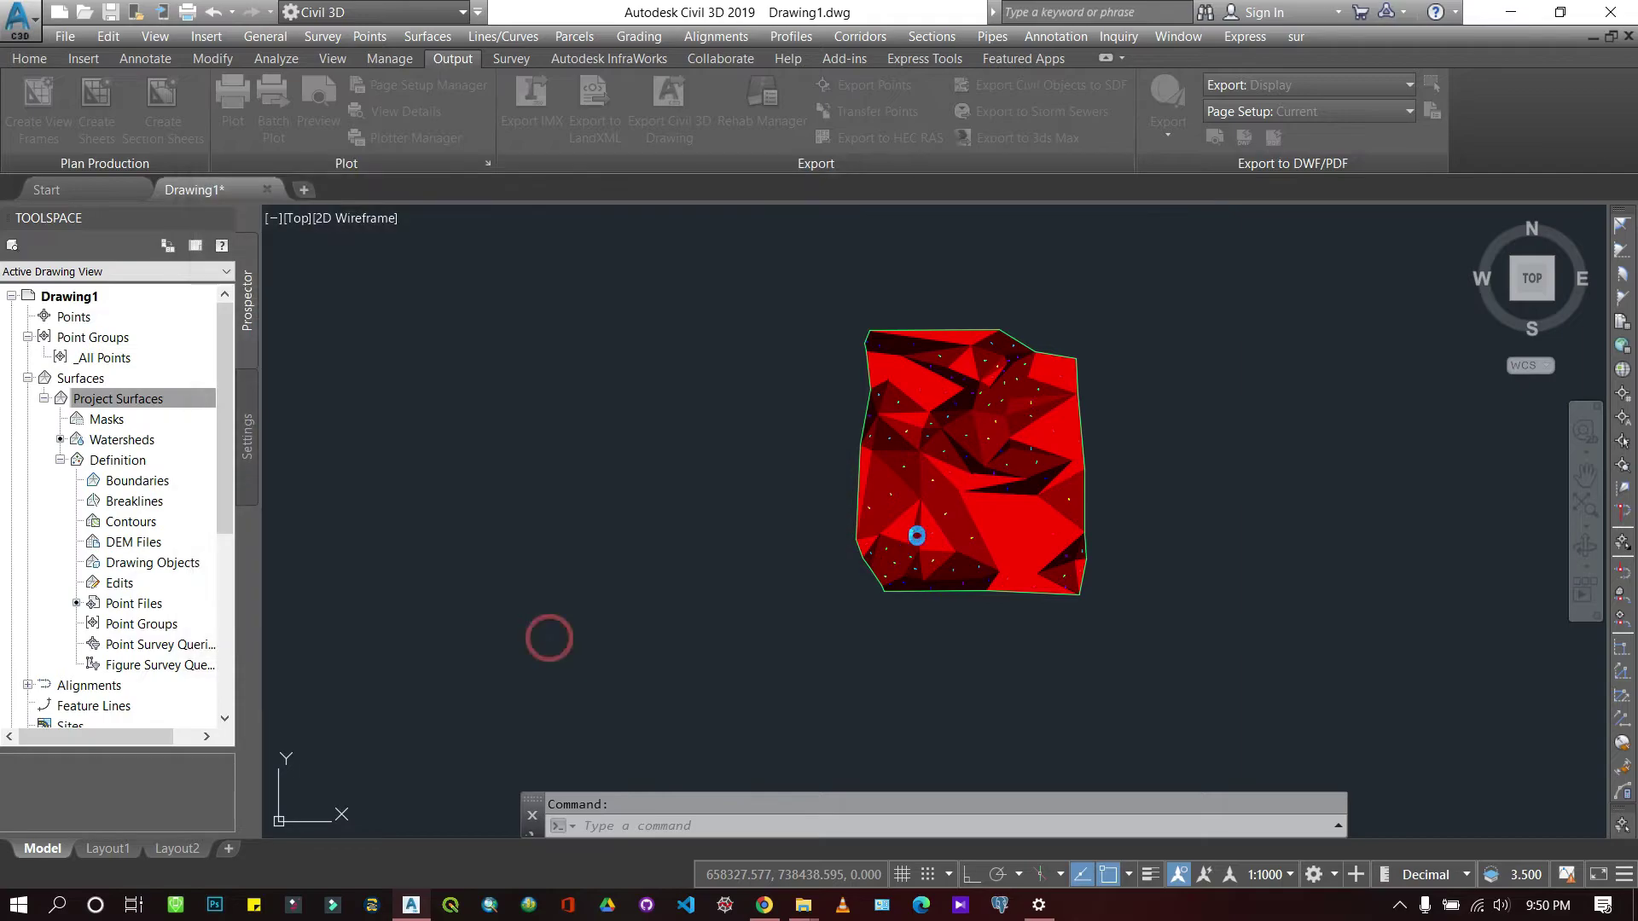
scroll(987, 366, "up", 10)
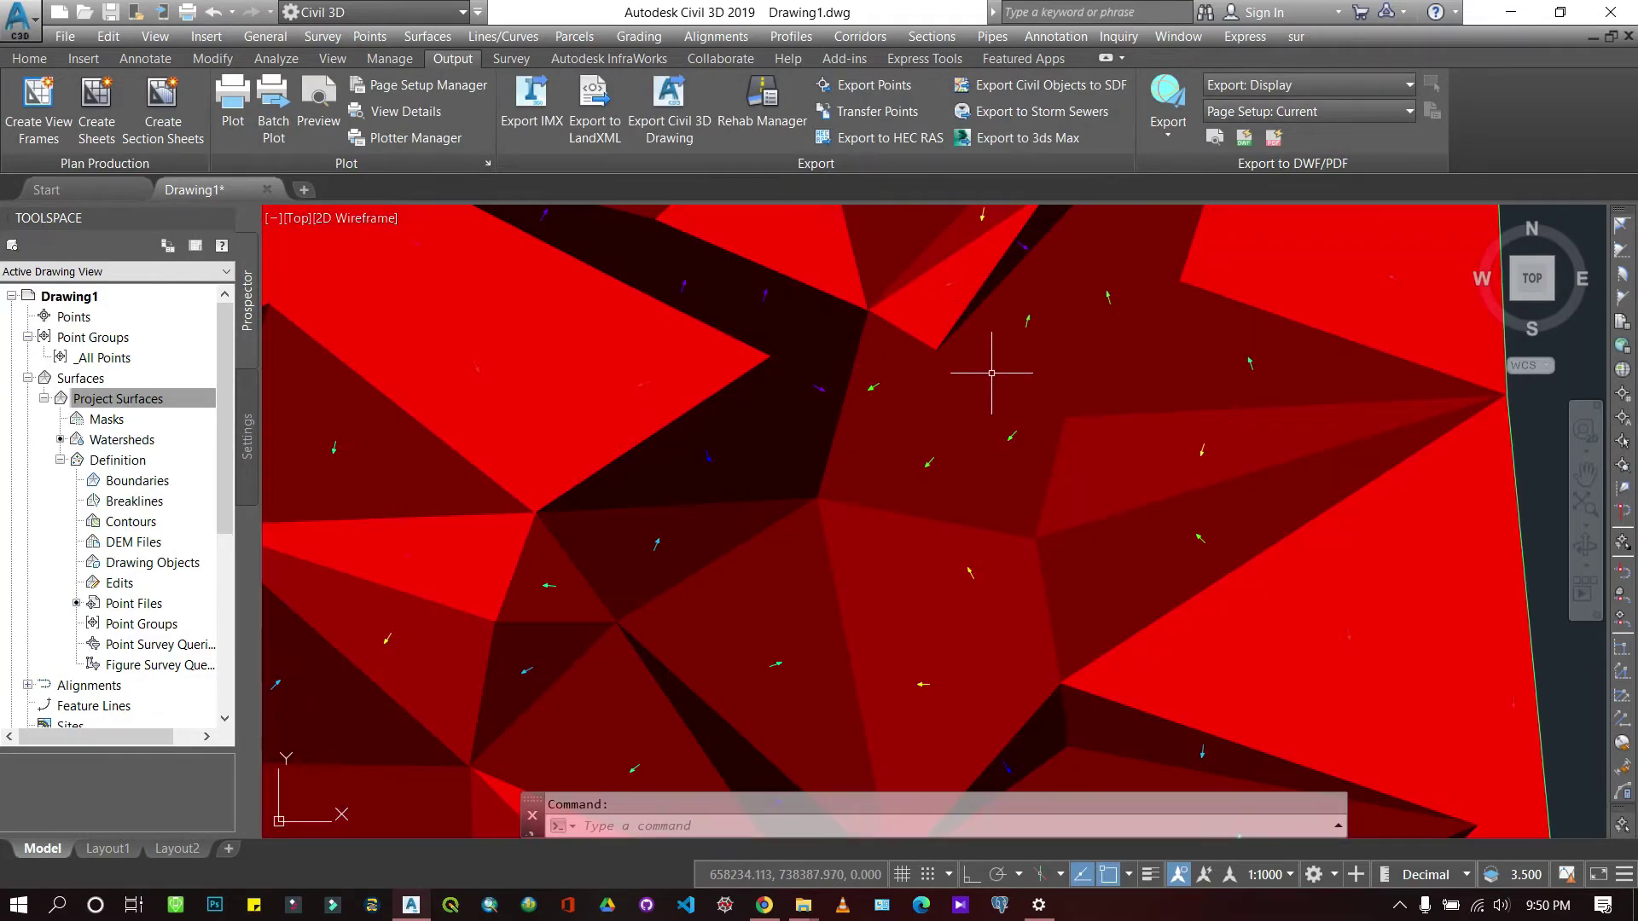
scroll(973, 381, "down", 5)
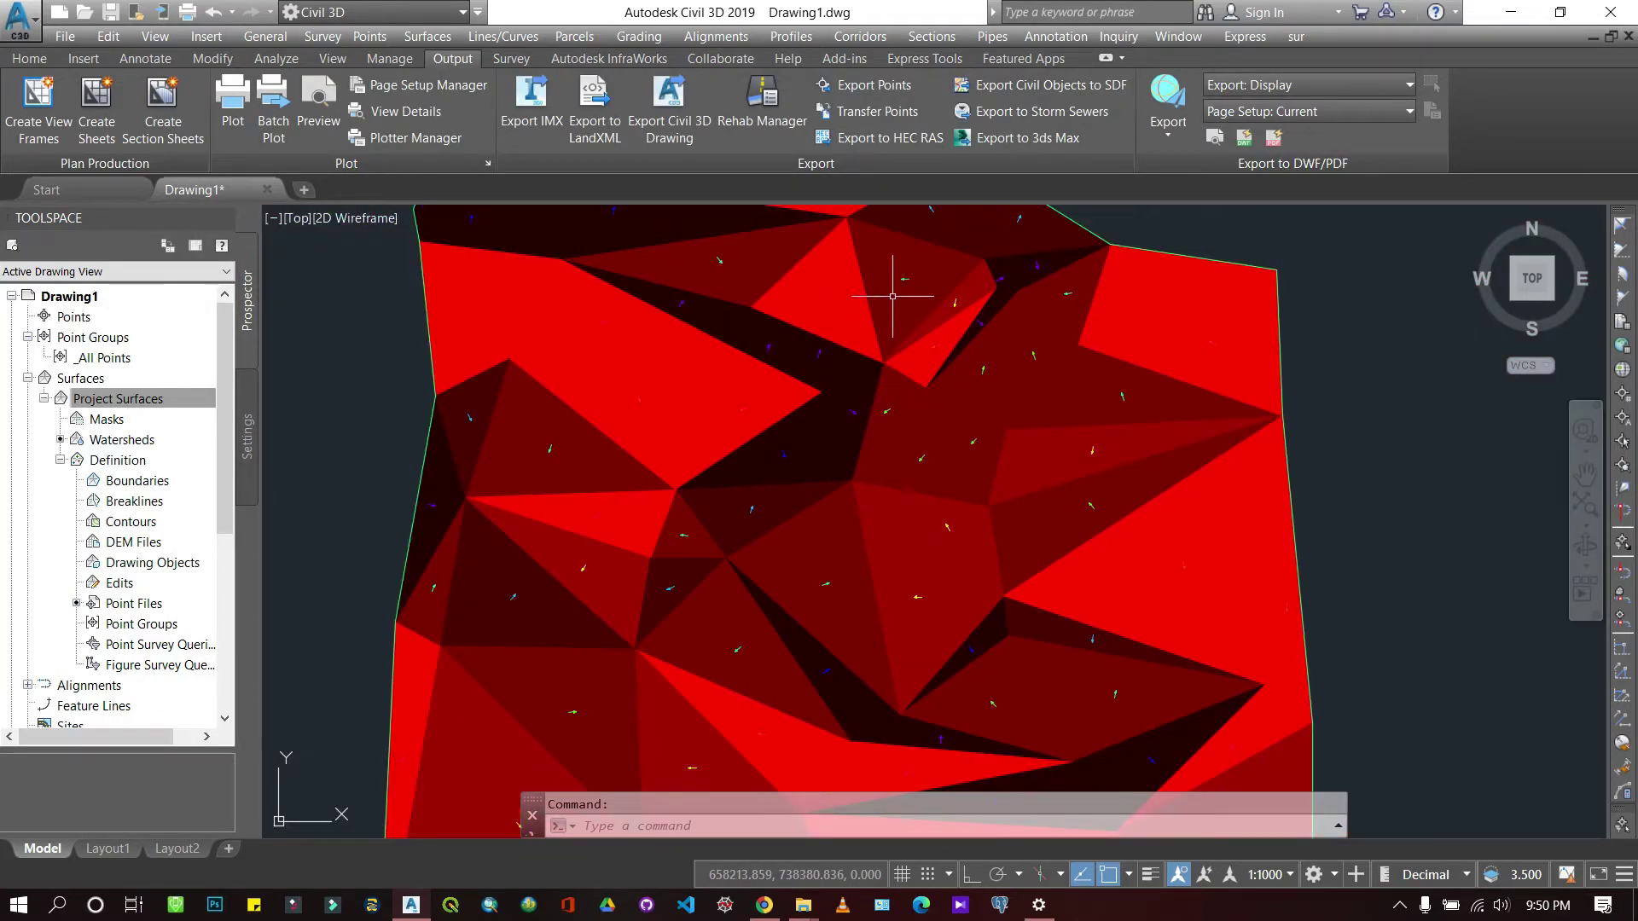
scroll(922, 438, "down", 2)
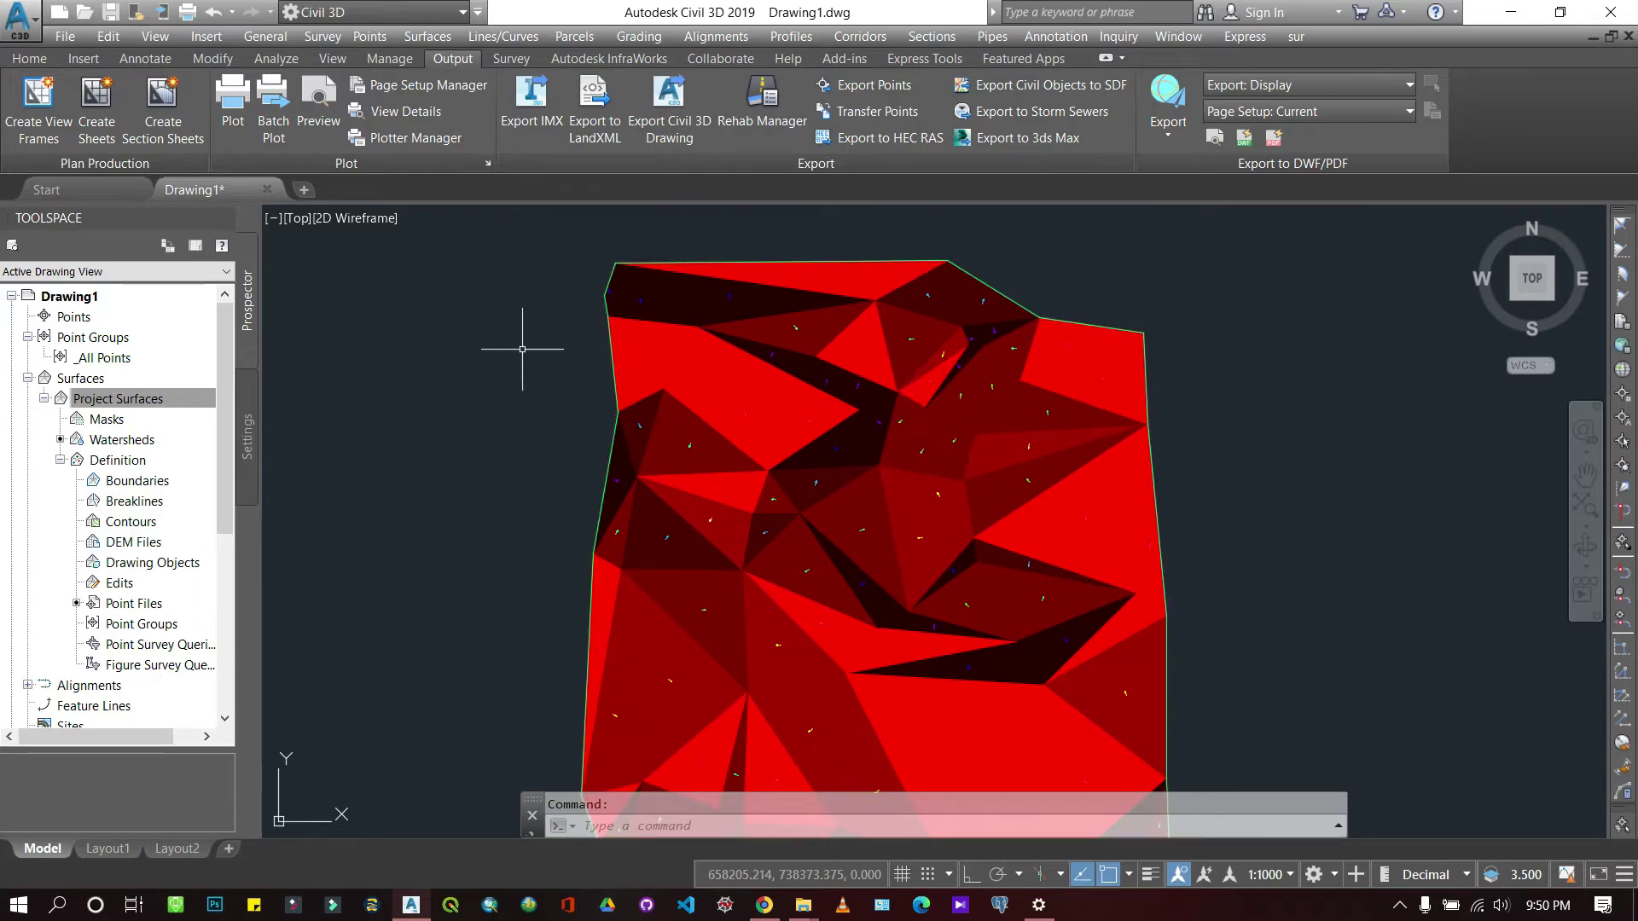
Turn on Gridded display in the Contours 1m and 5m (Design) style.
right_click(98, 399)
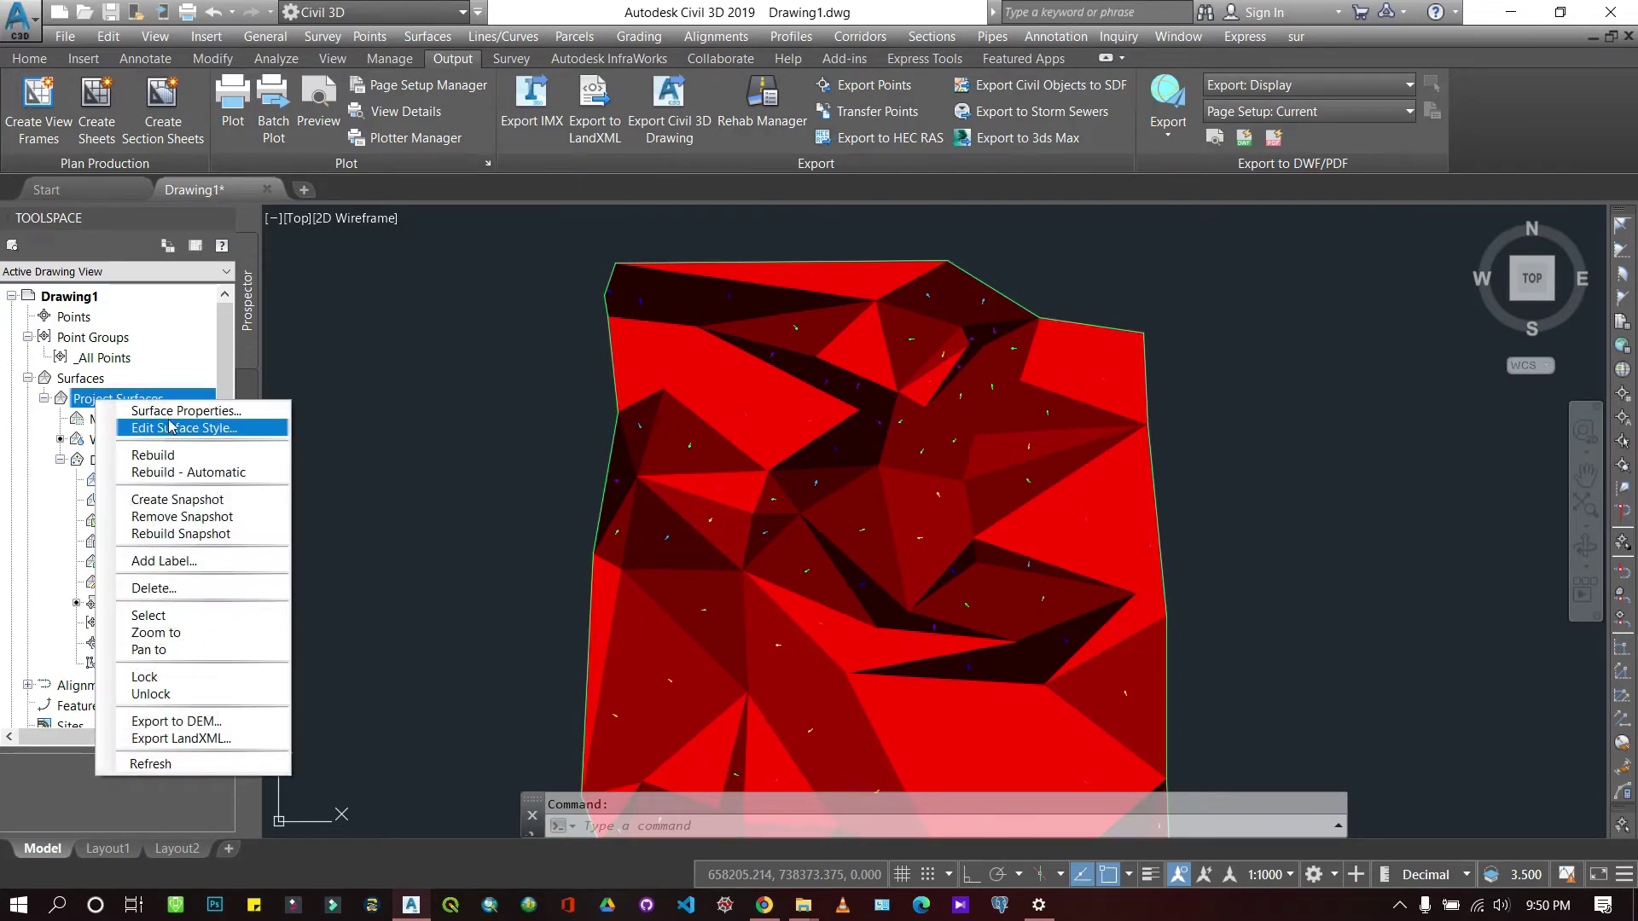
left_click(169, 411)
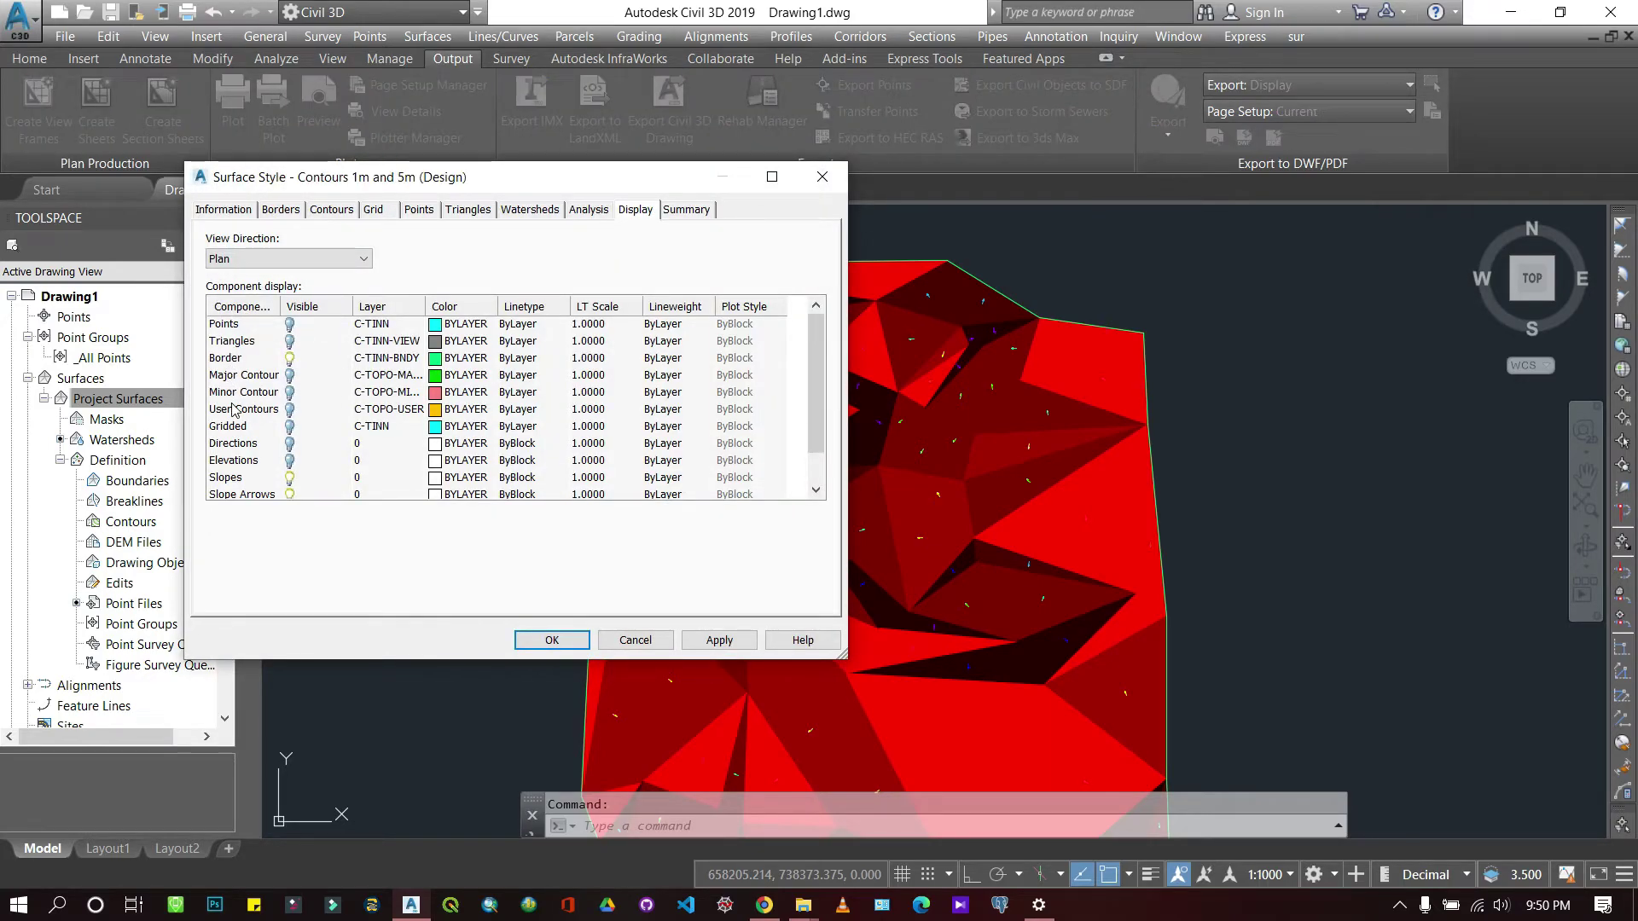
left_click(290, 427)
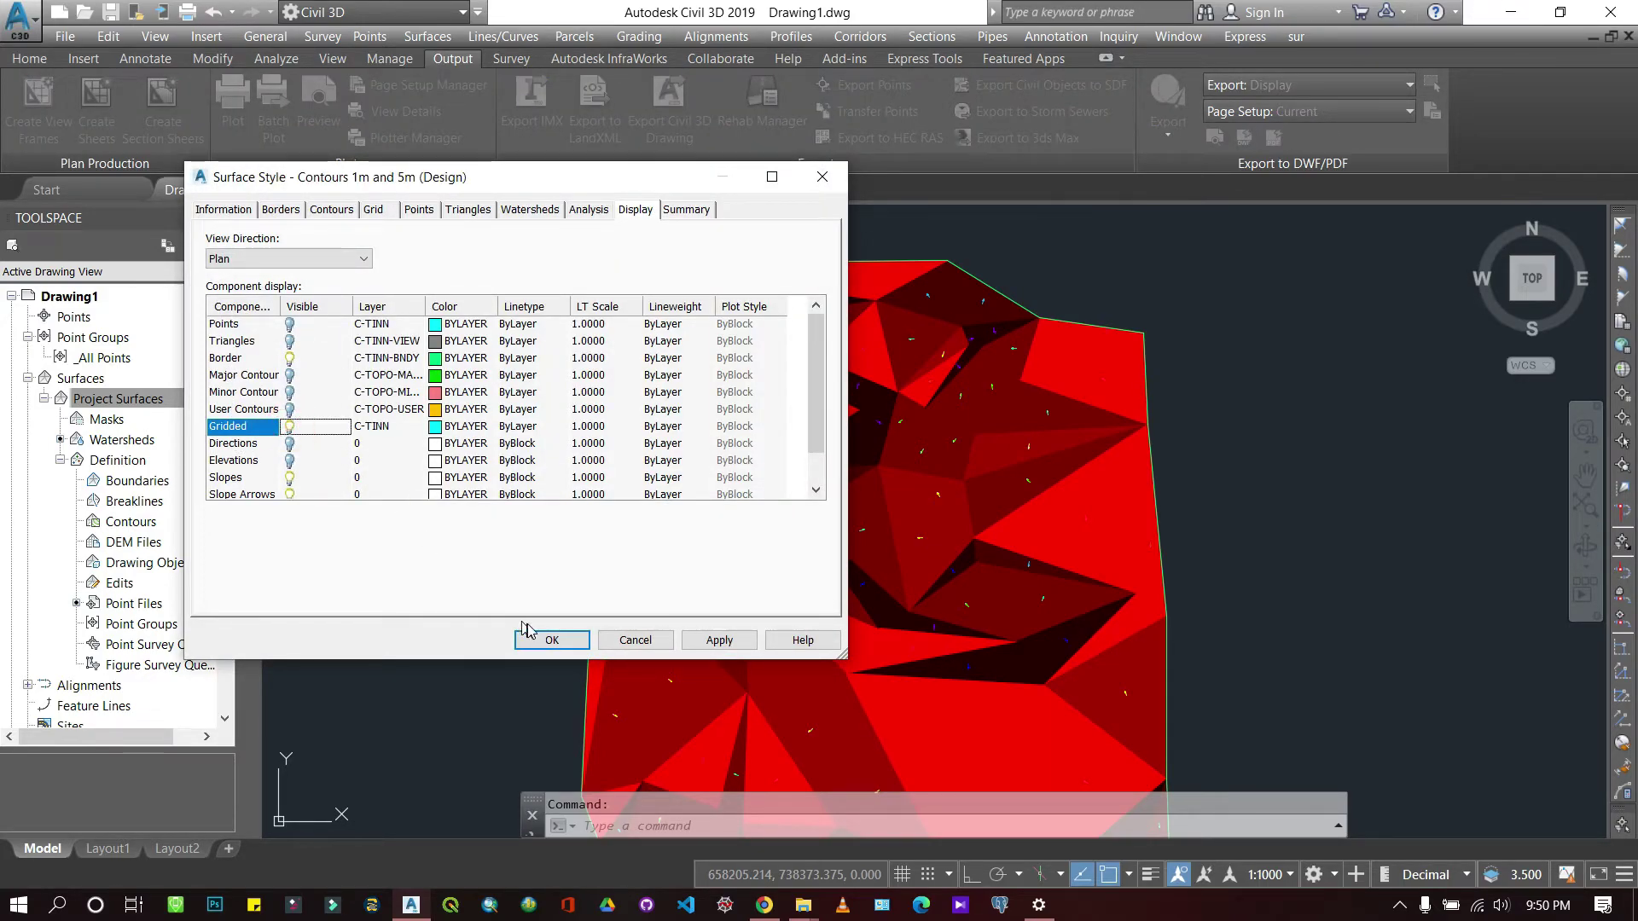
left_click(546, 640)
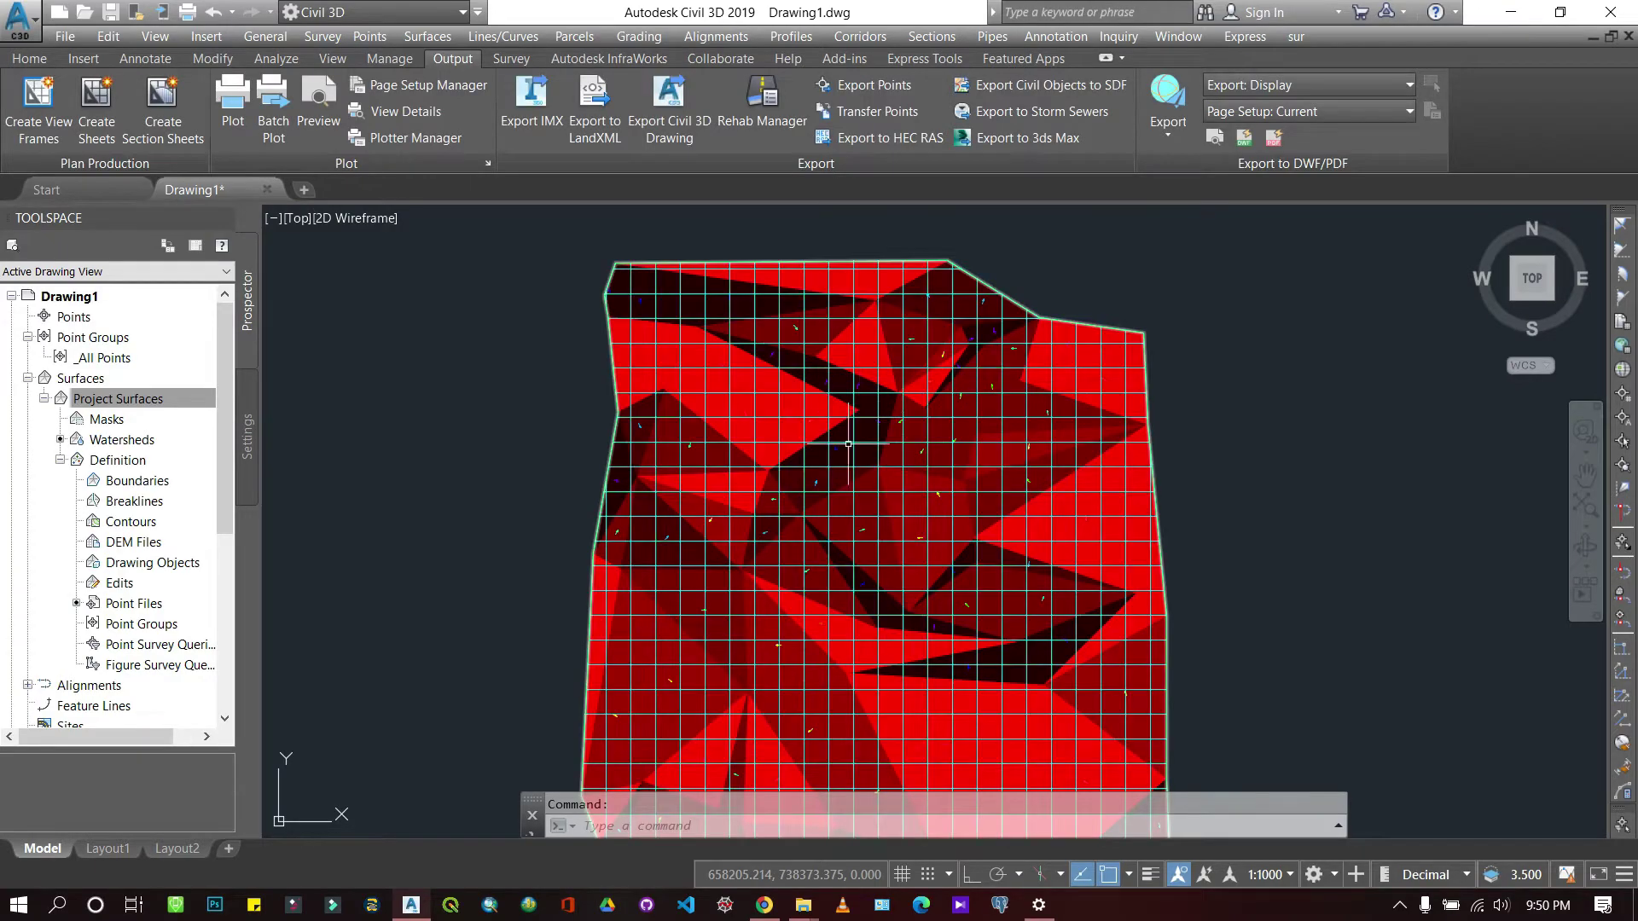
scroll(848, 444, "up", 7)
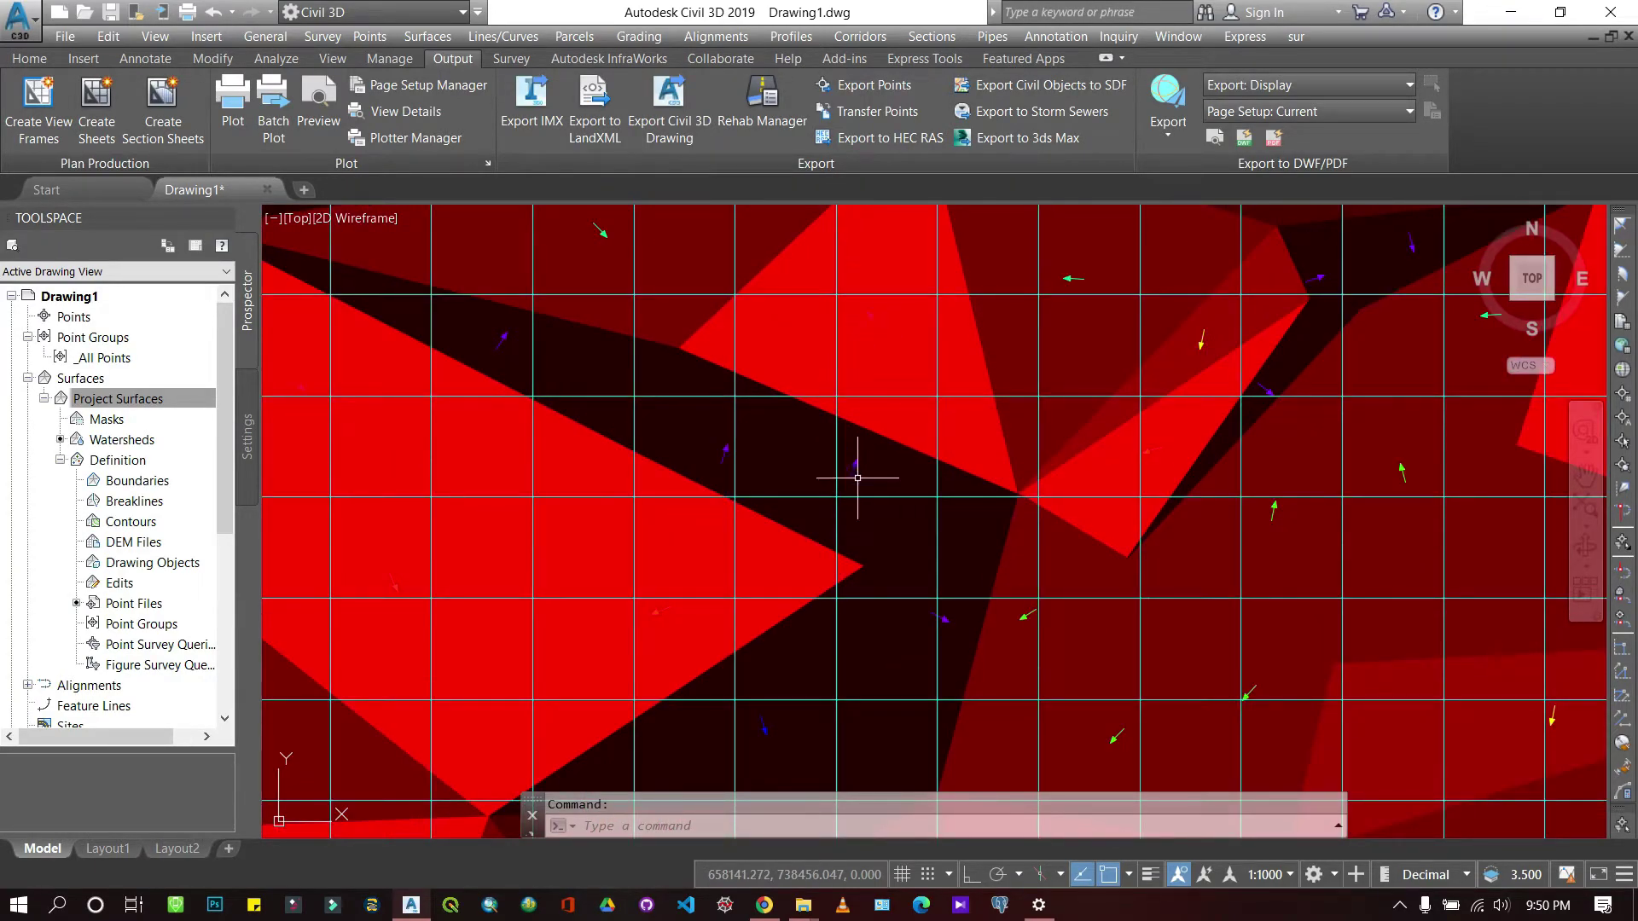
Run Water Drop on the surface and trace paths from two central start points.
scroll(852, 468, "down", 8)
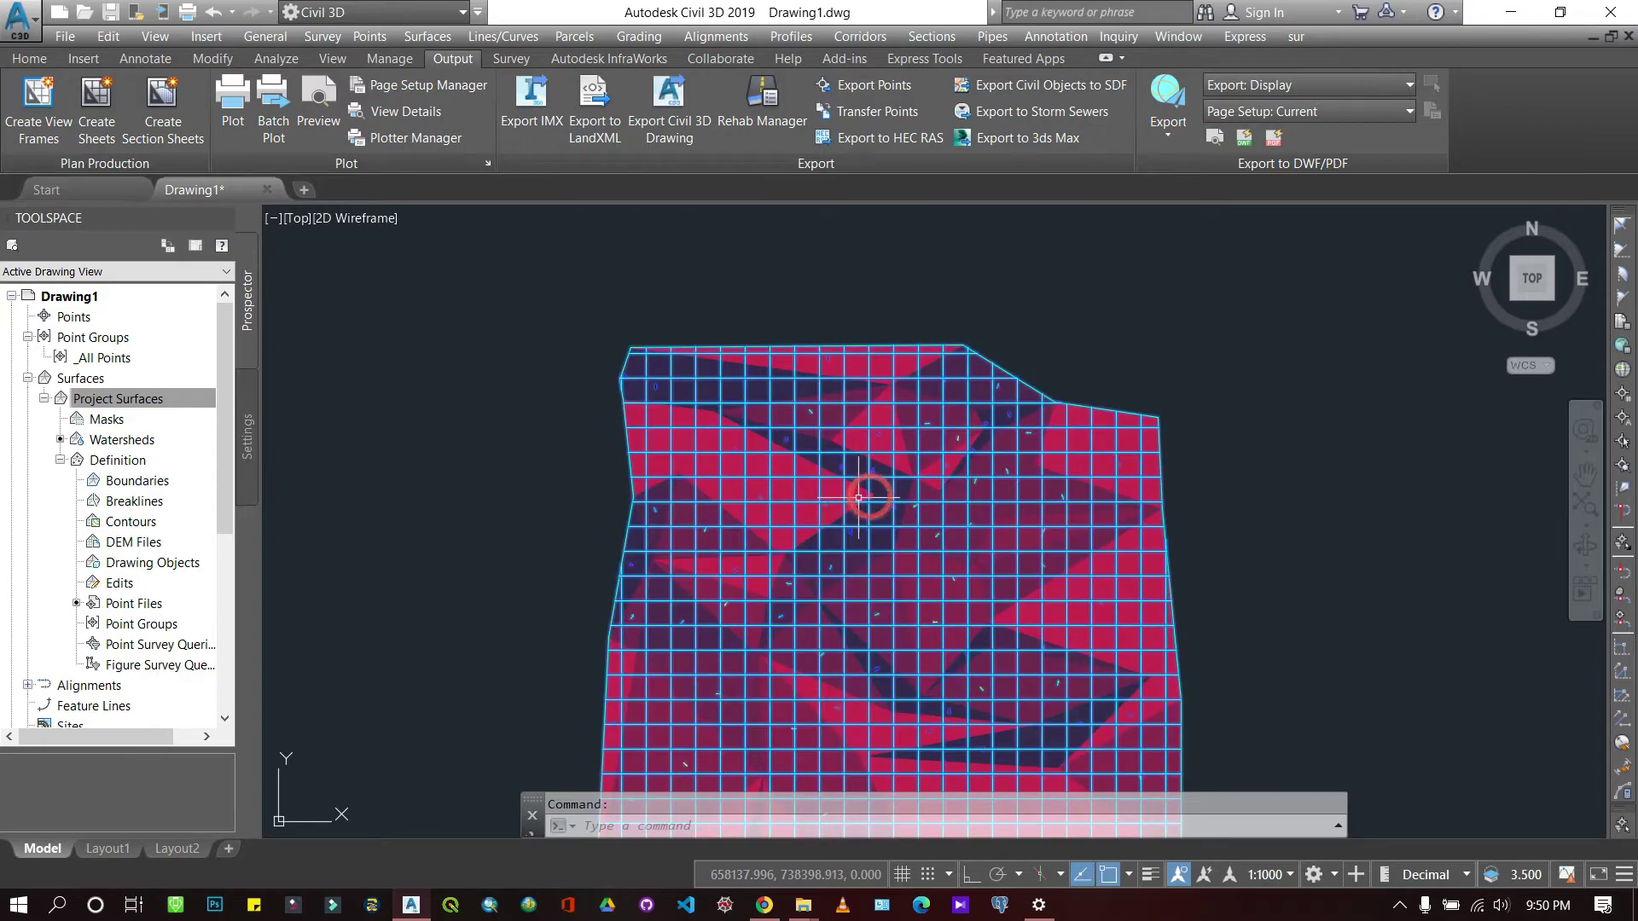
left_click(859, 497)
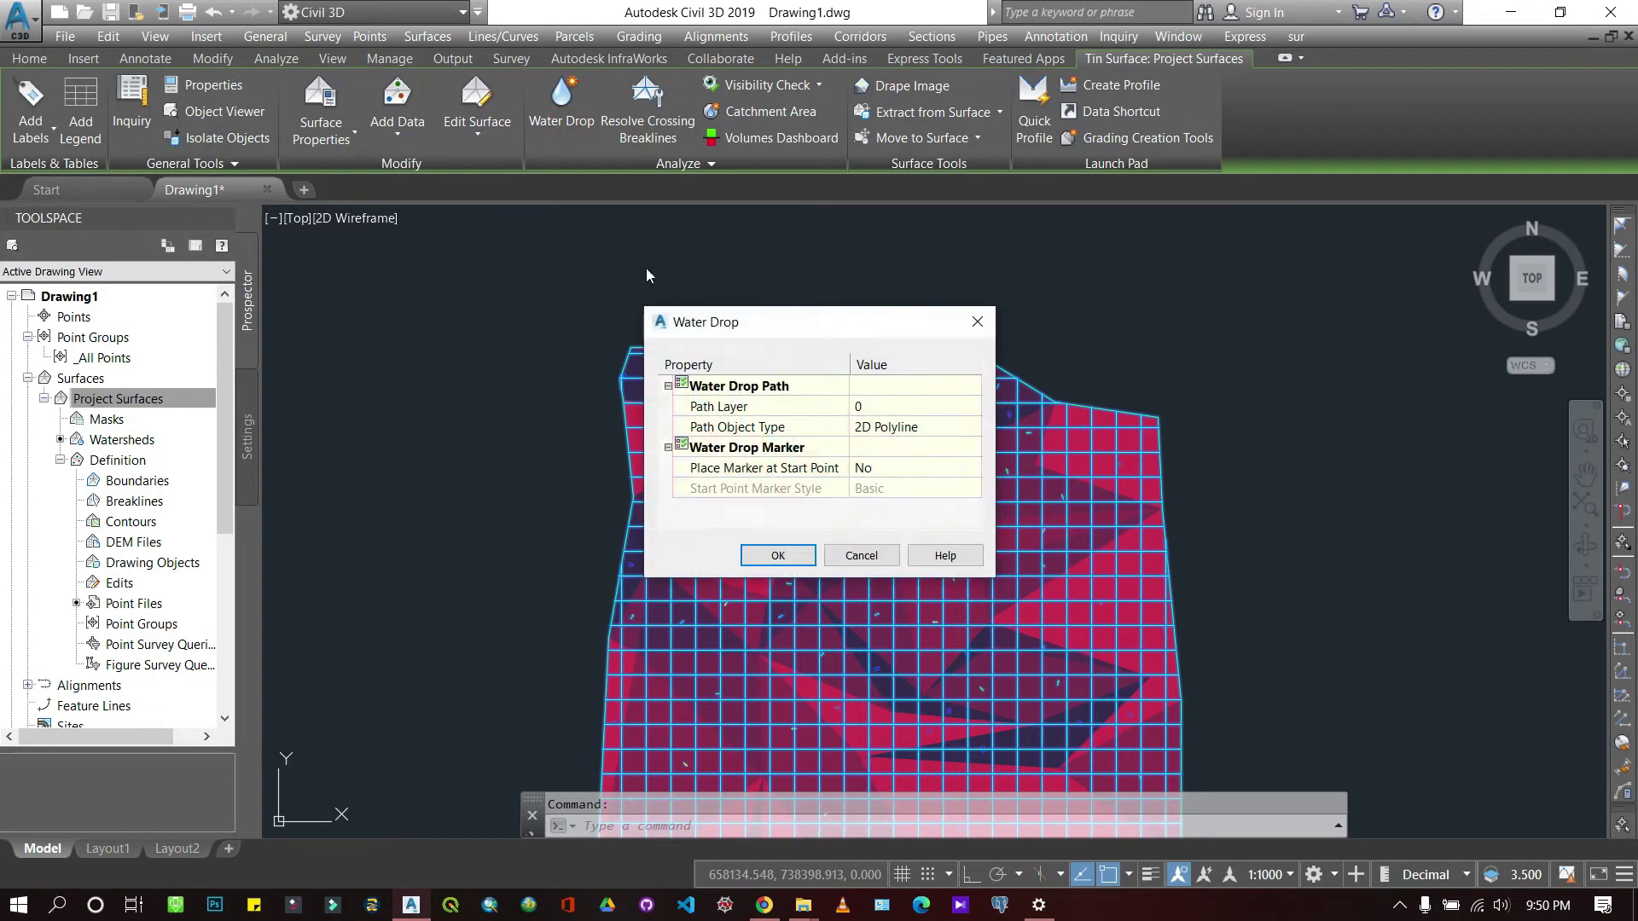
left_click(778, 556)
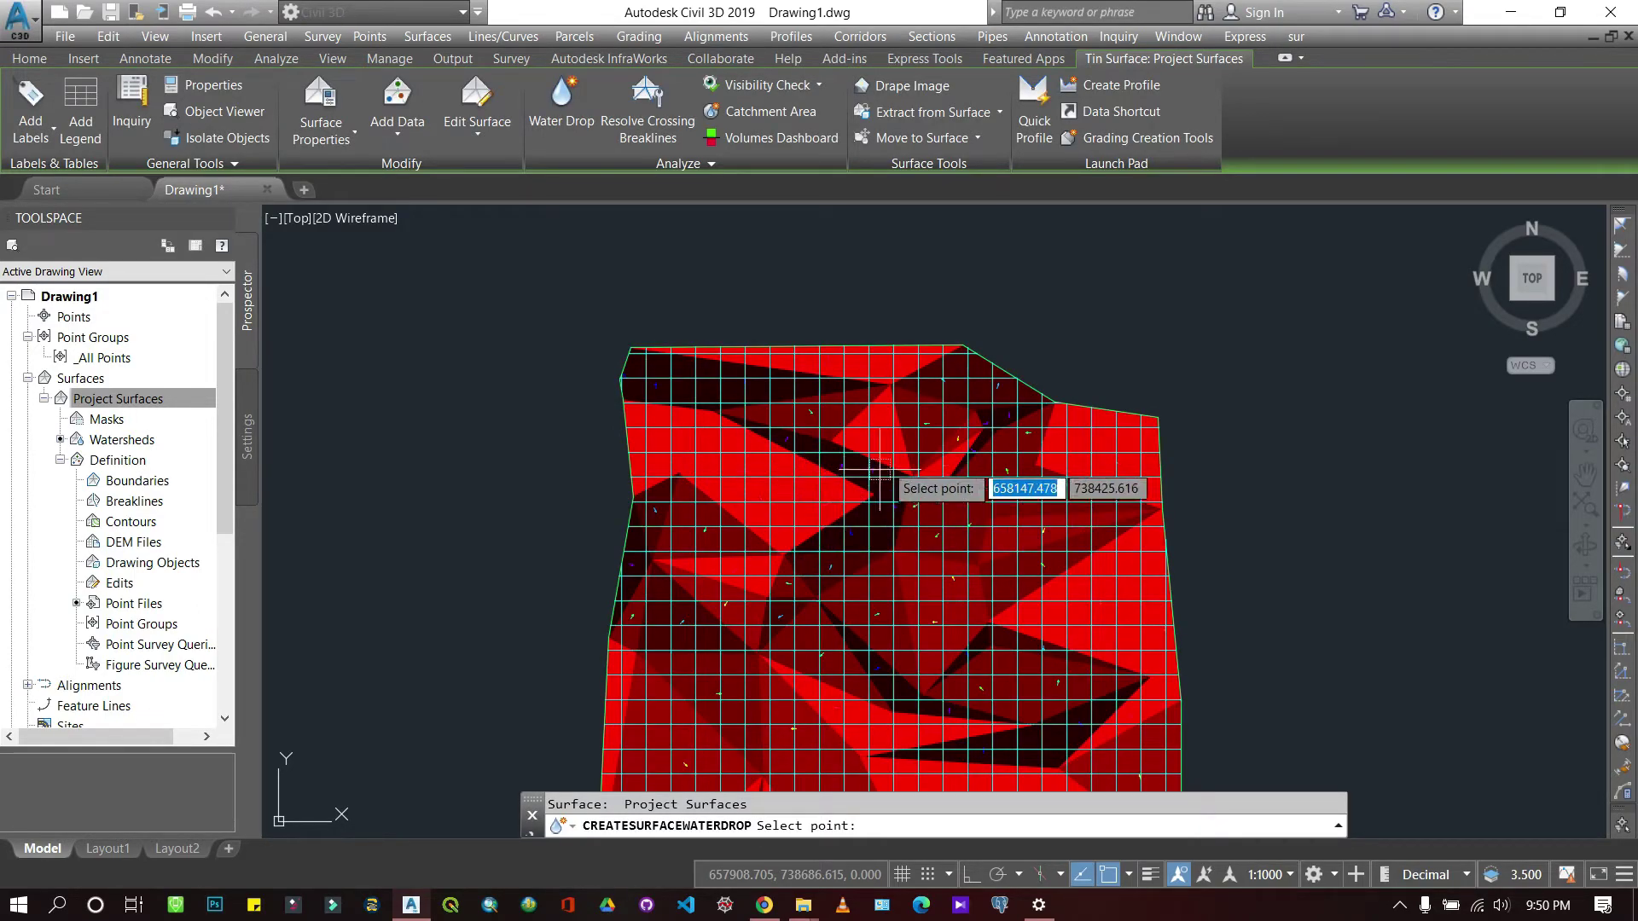
left_click(817, 479)
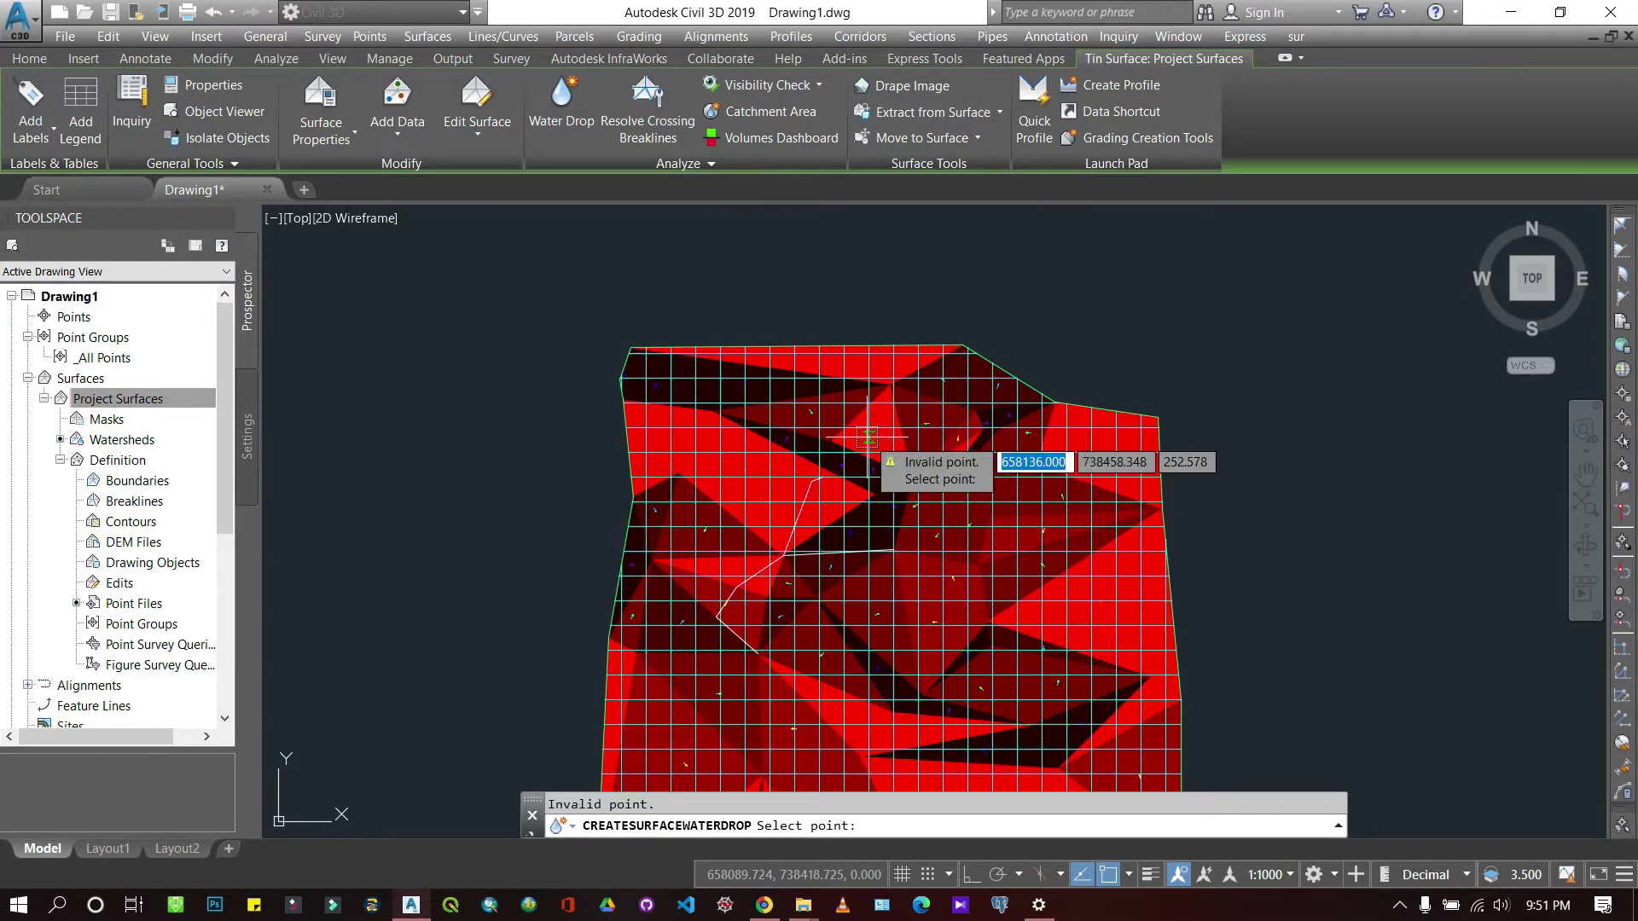
left_click(867, 437)
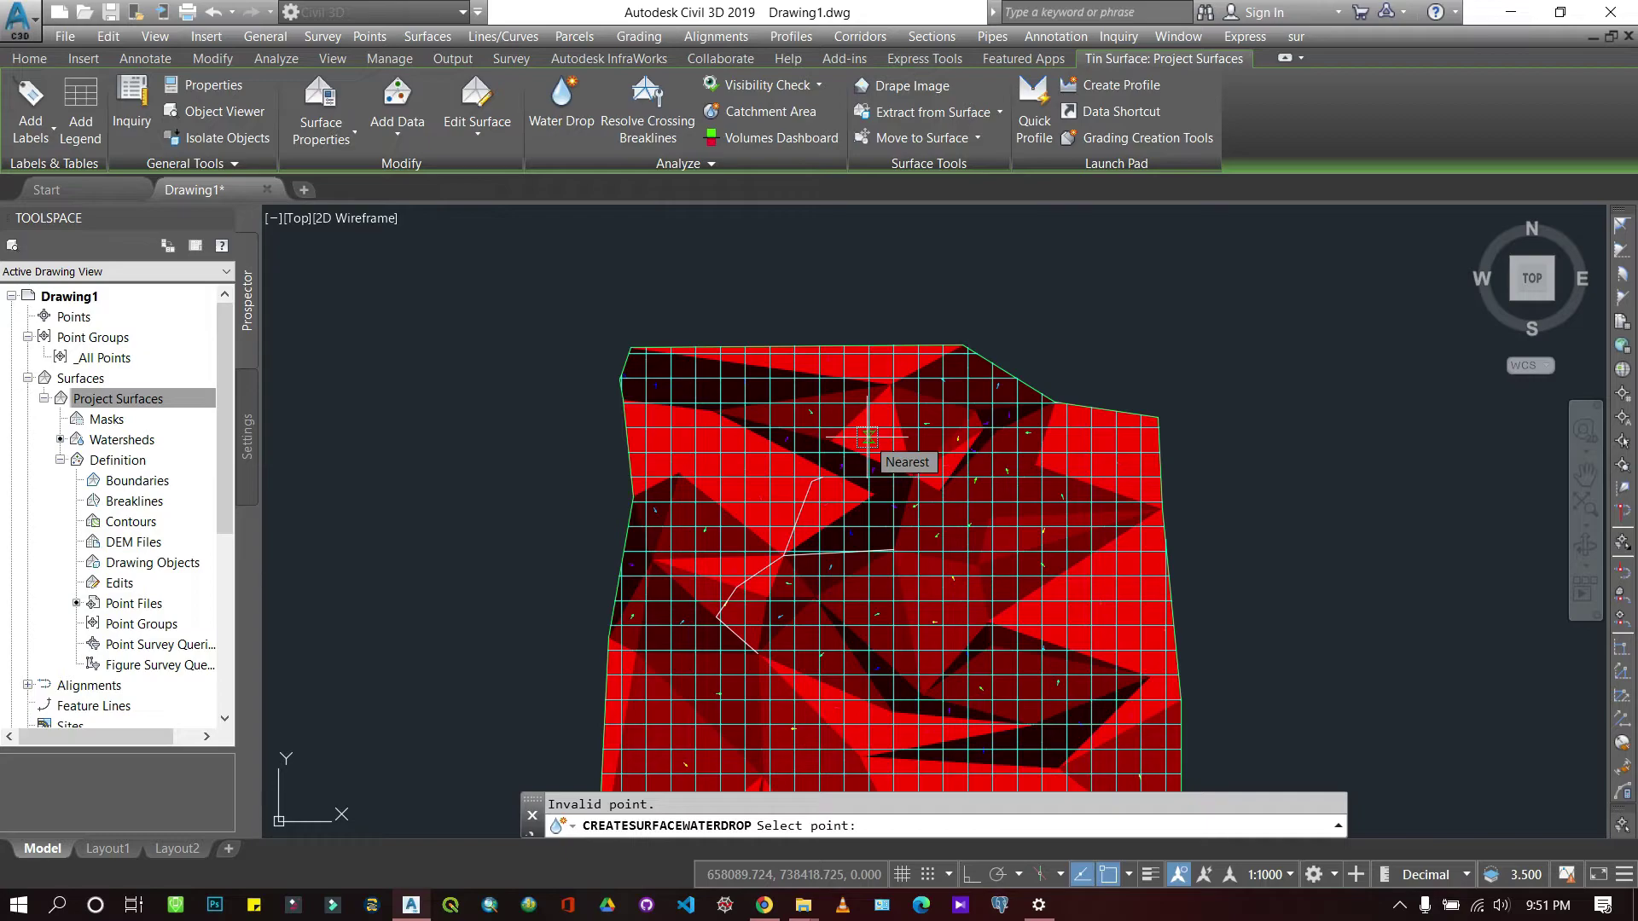
With polar tracking on (F10), trace further water-drop paths, including one further east.
scroll(867, 436, "up", 6)
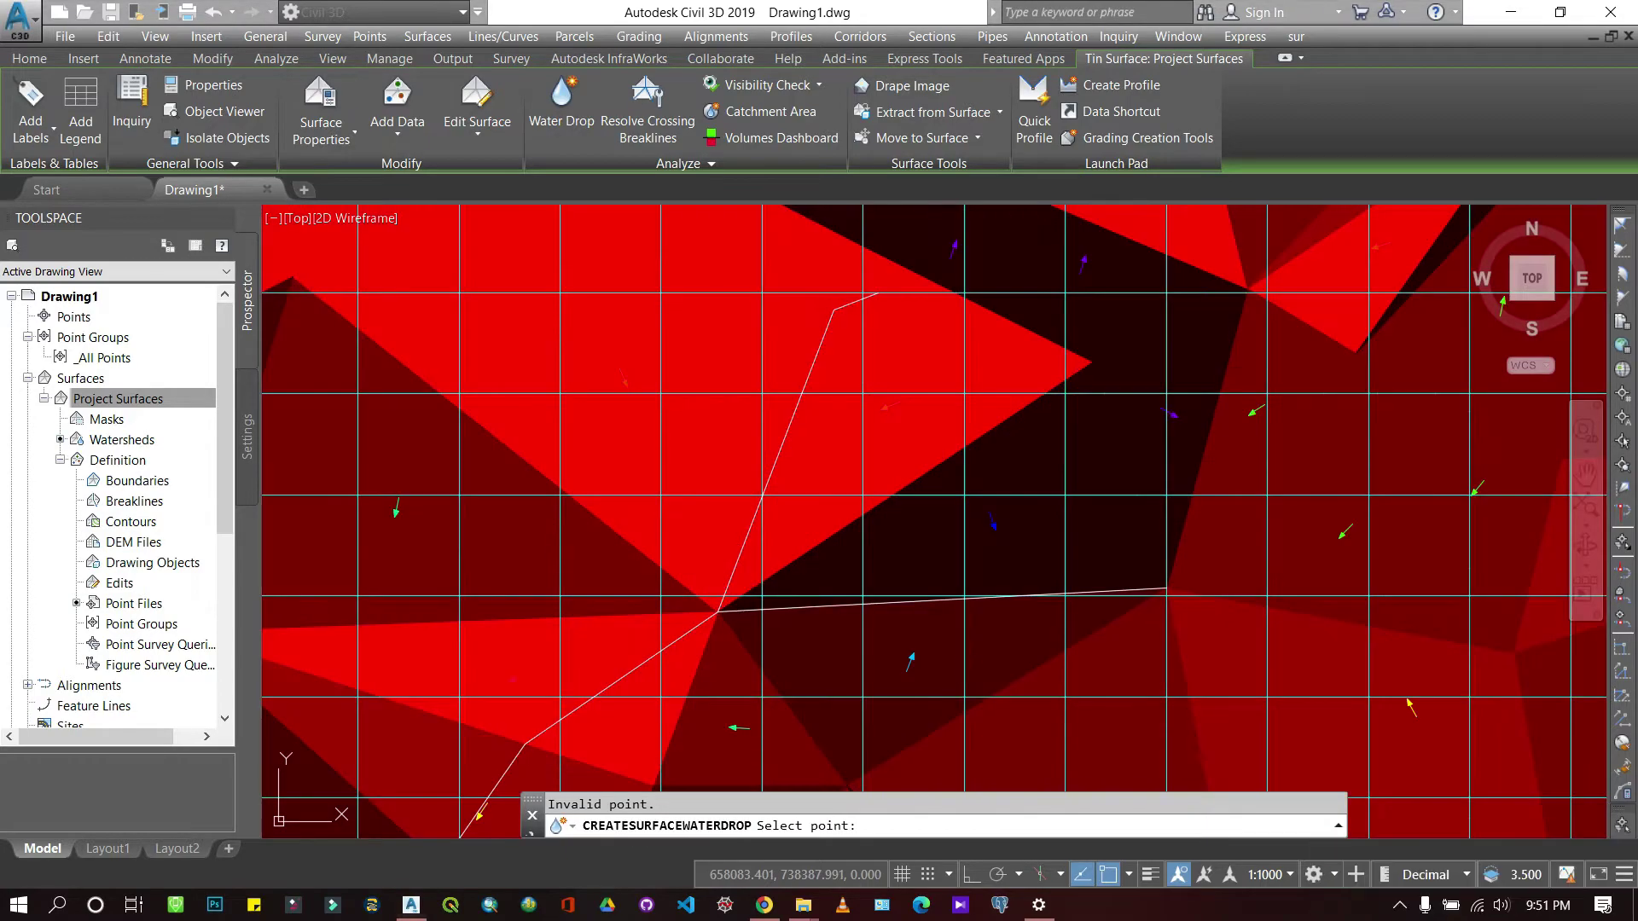
key("F10")
scroll(866, 501, "down", 5)
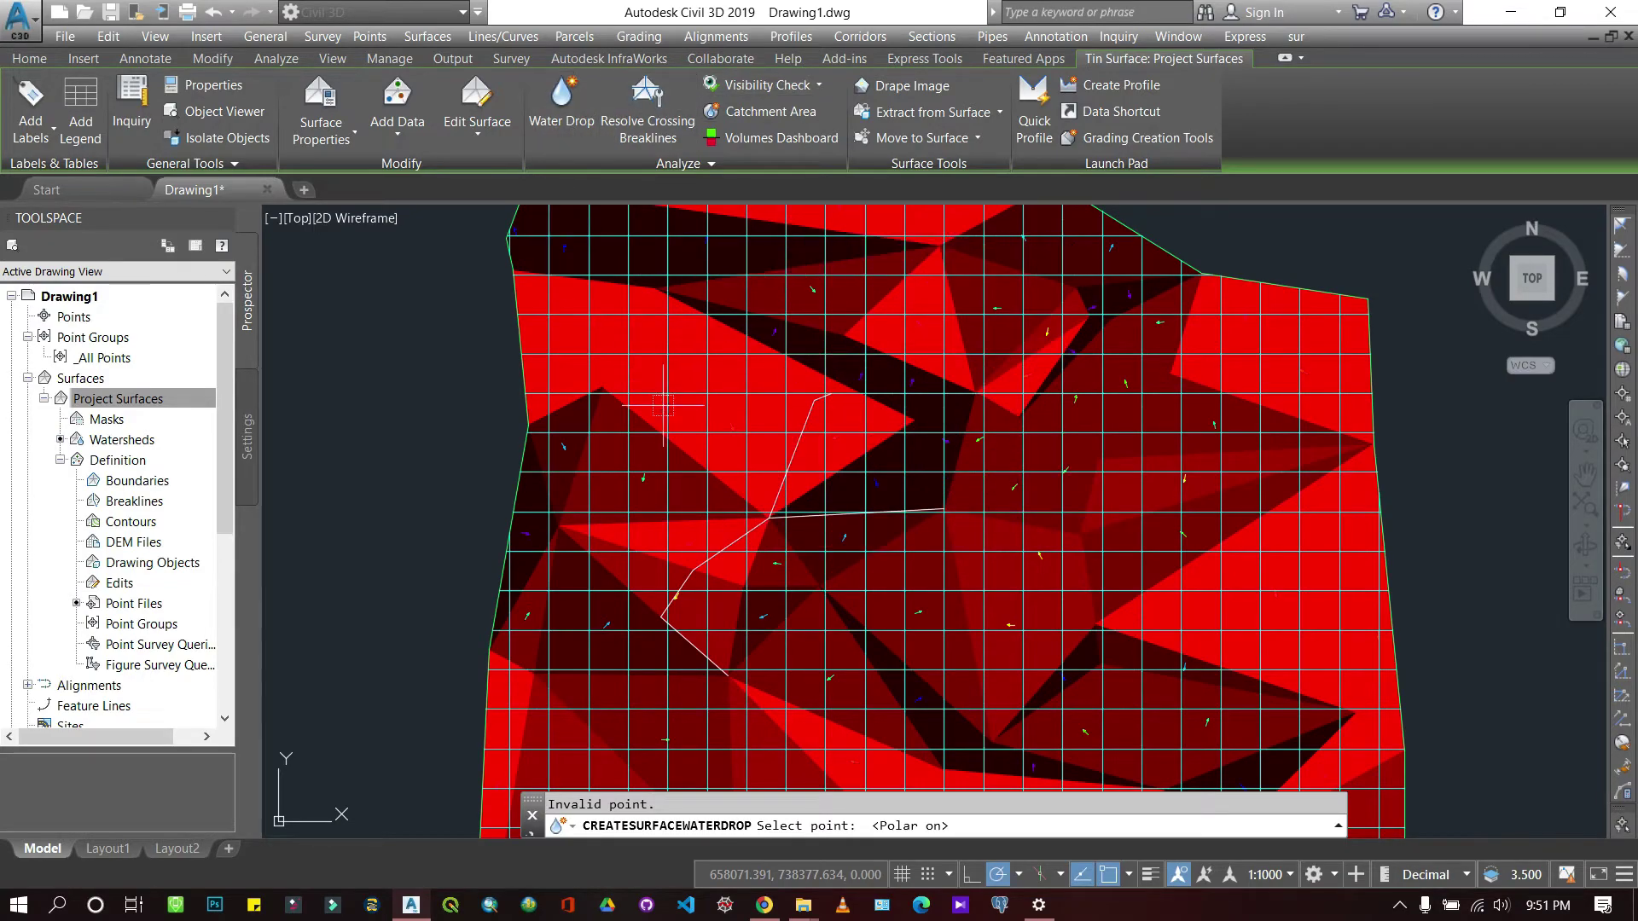
scroll(765, 517, "up", 2)
scroll(764, 516, "up", 4)
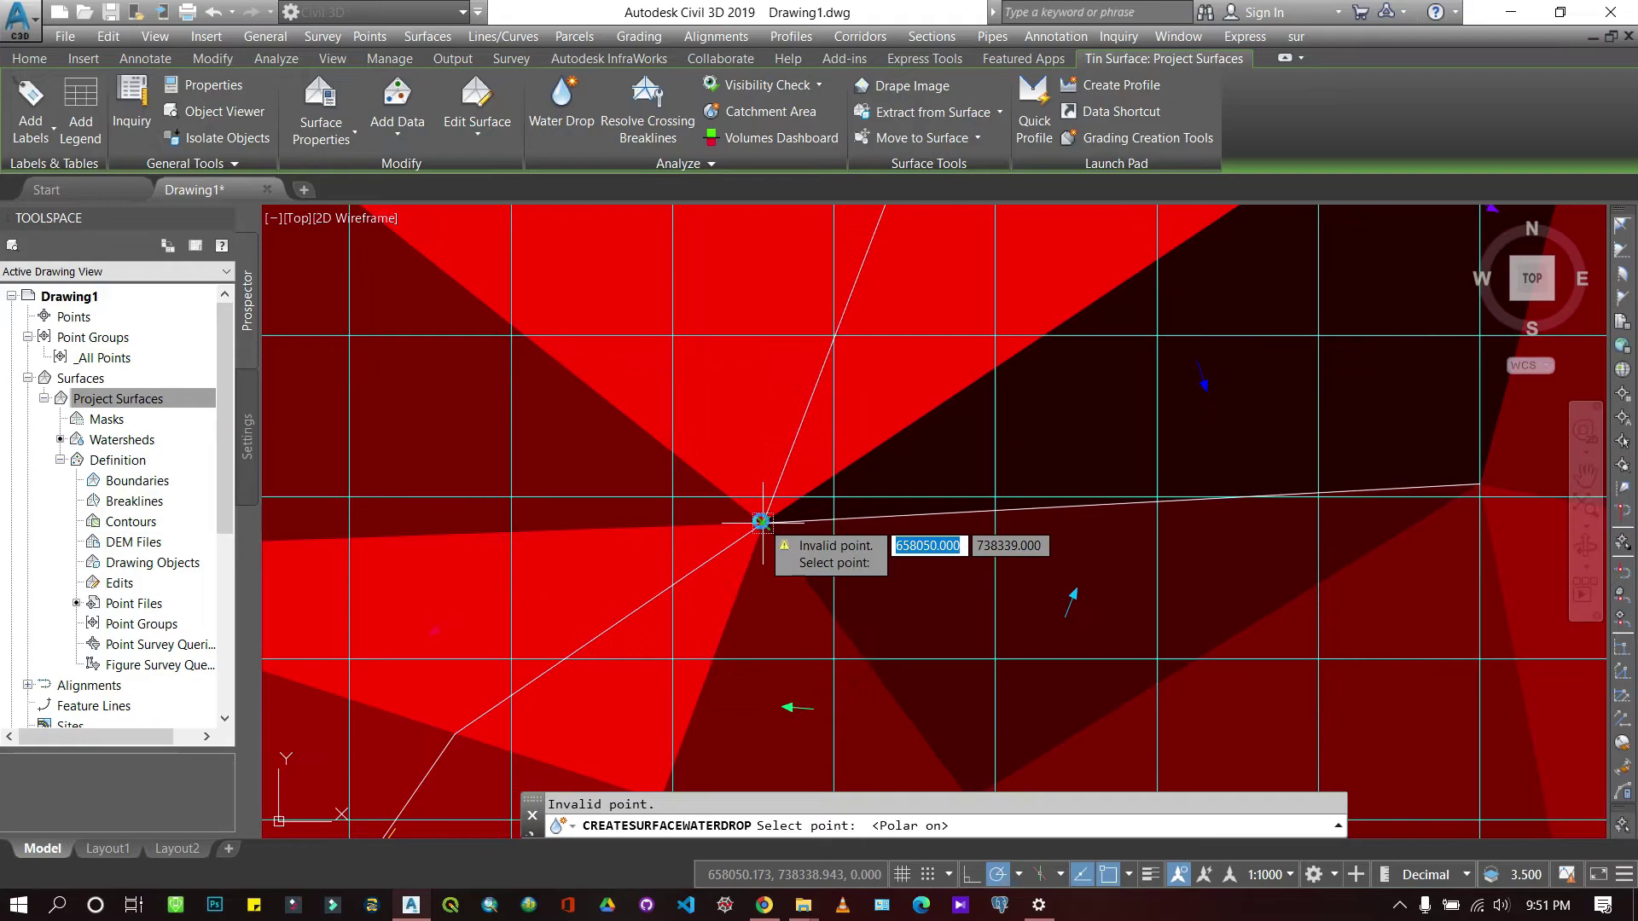
scroll(761, 522, "down", 2)
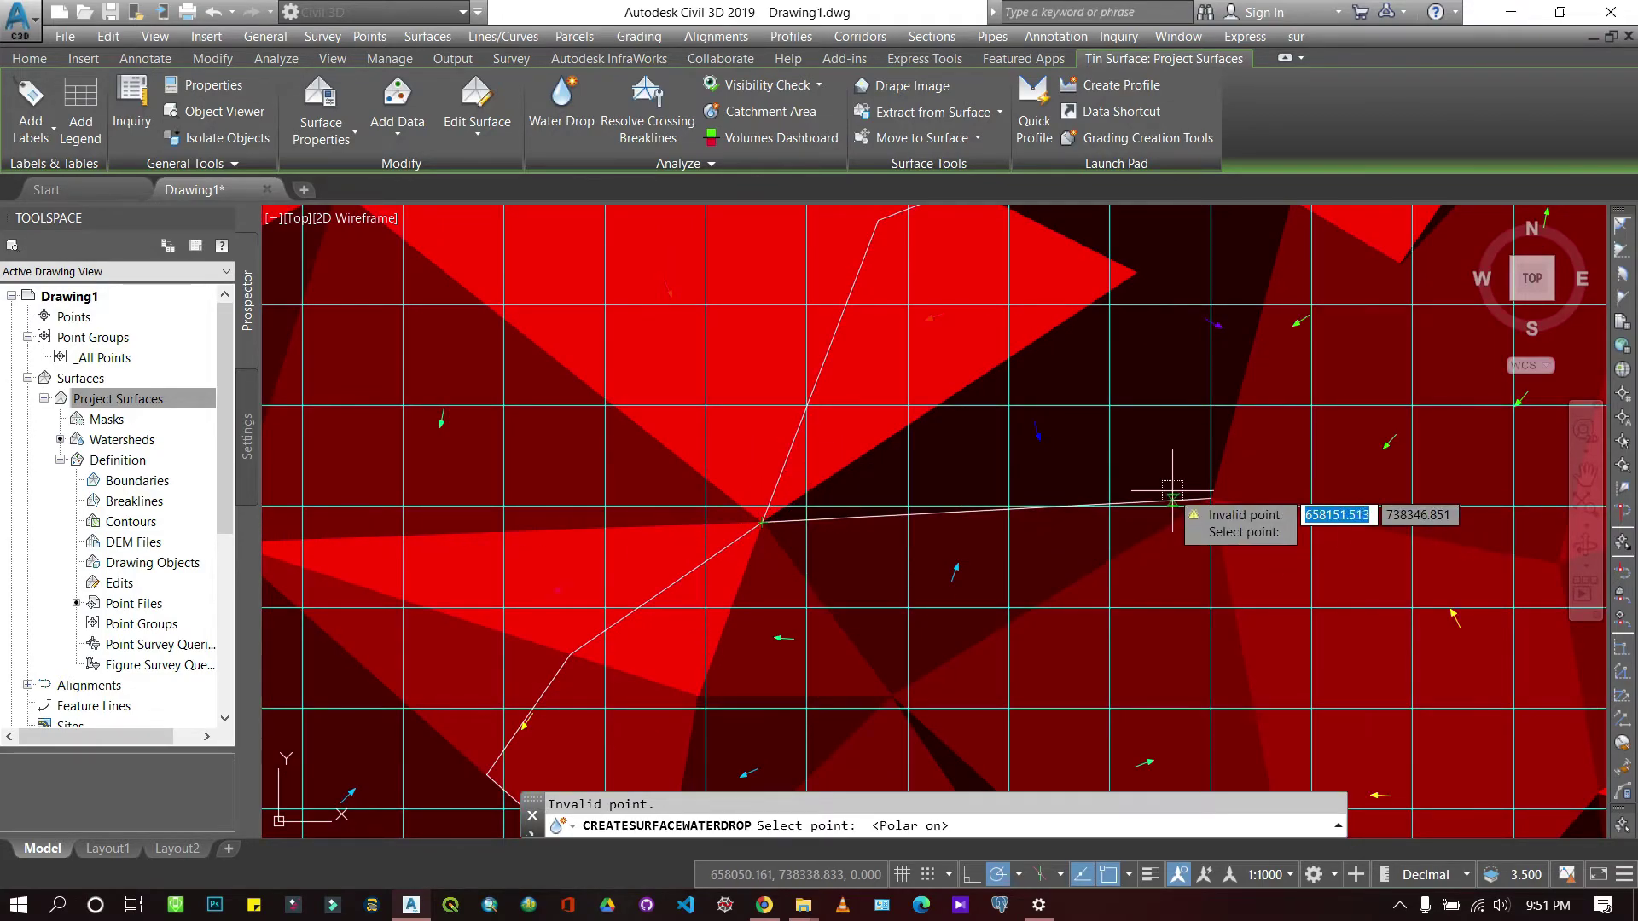
scroll(823, 413, "down", 4)
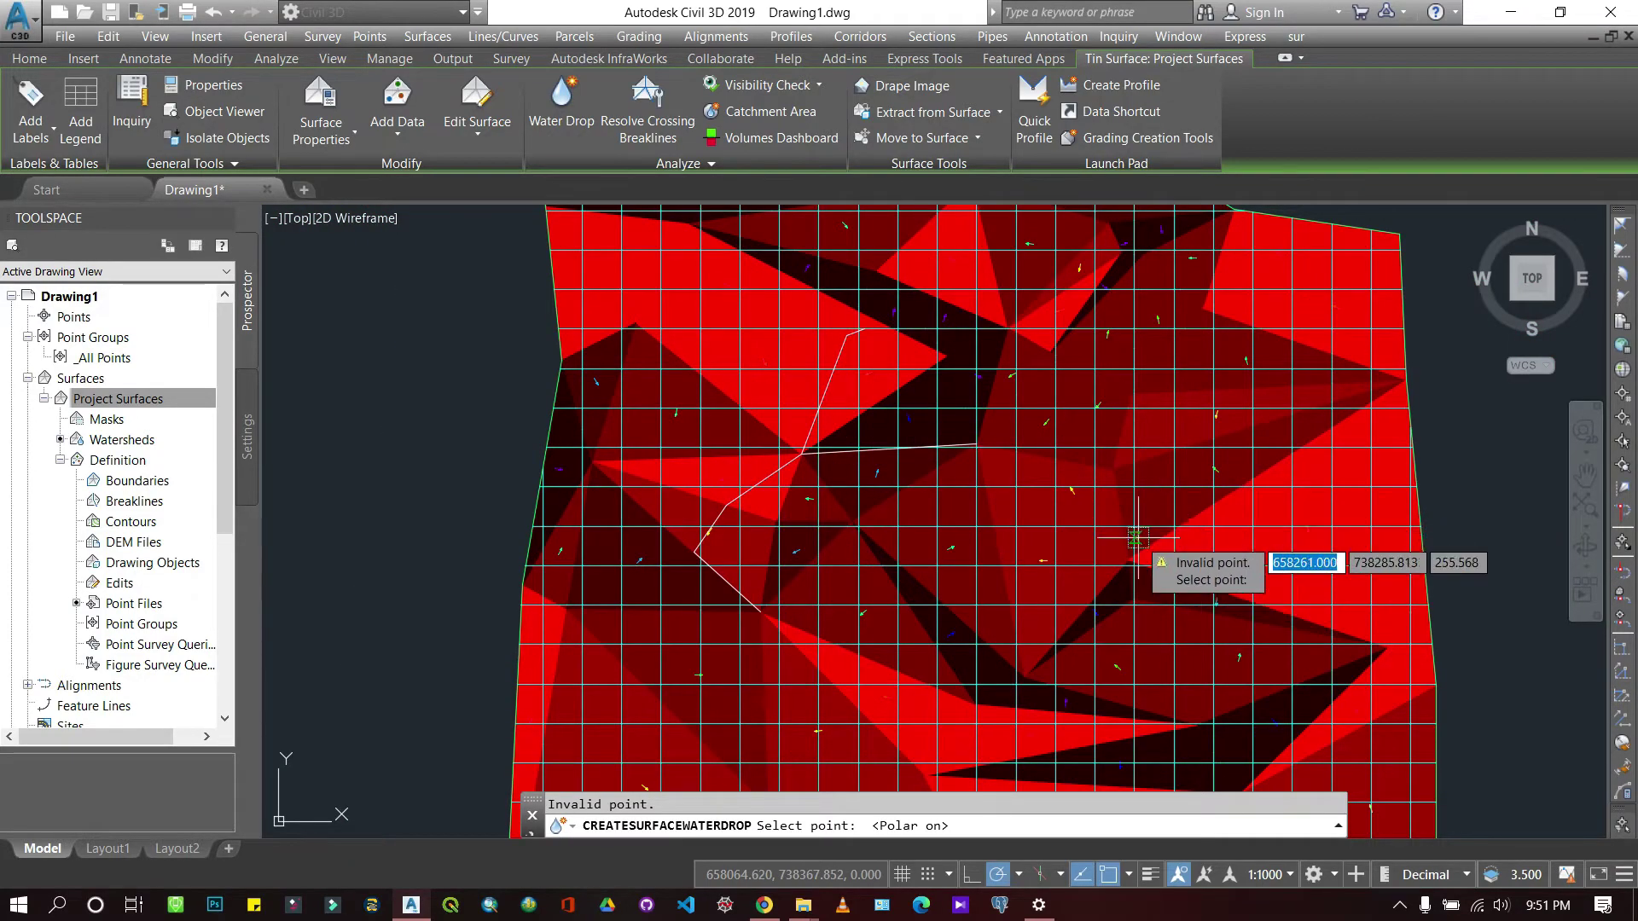
left_click(1135, 600)
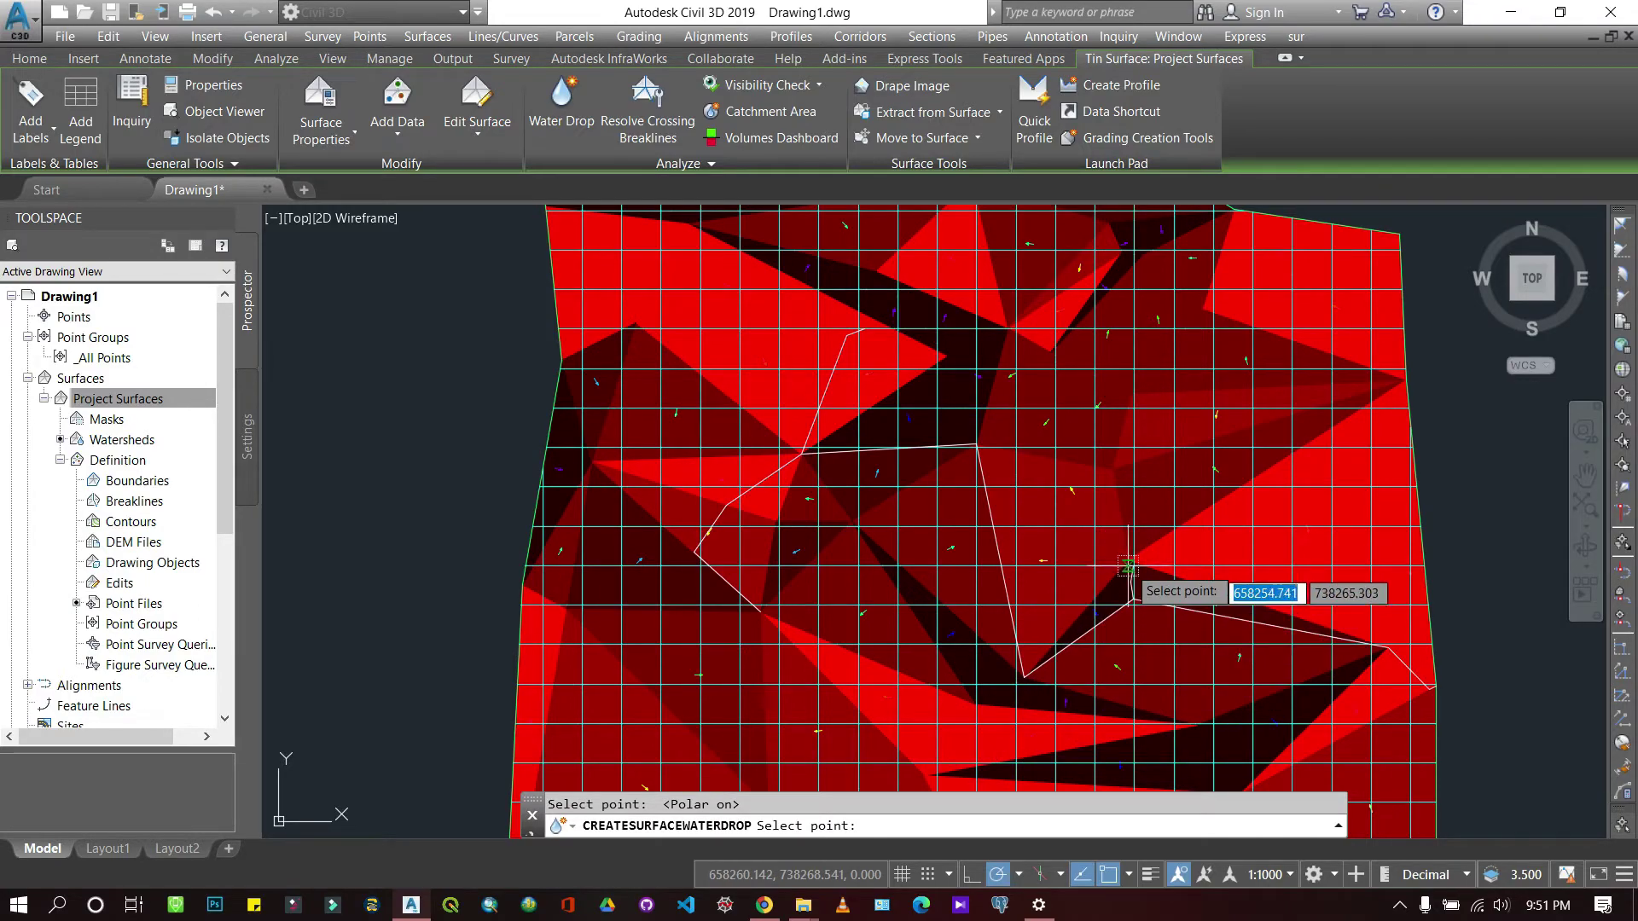
scroll(1128, 567, "up", 6)
scroll(1135, 589, "down", 4)
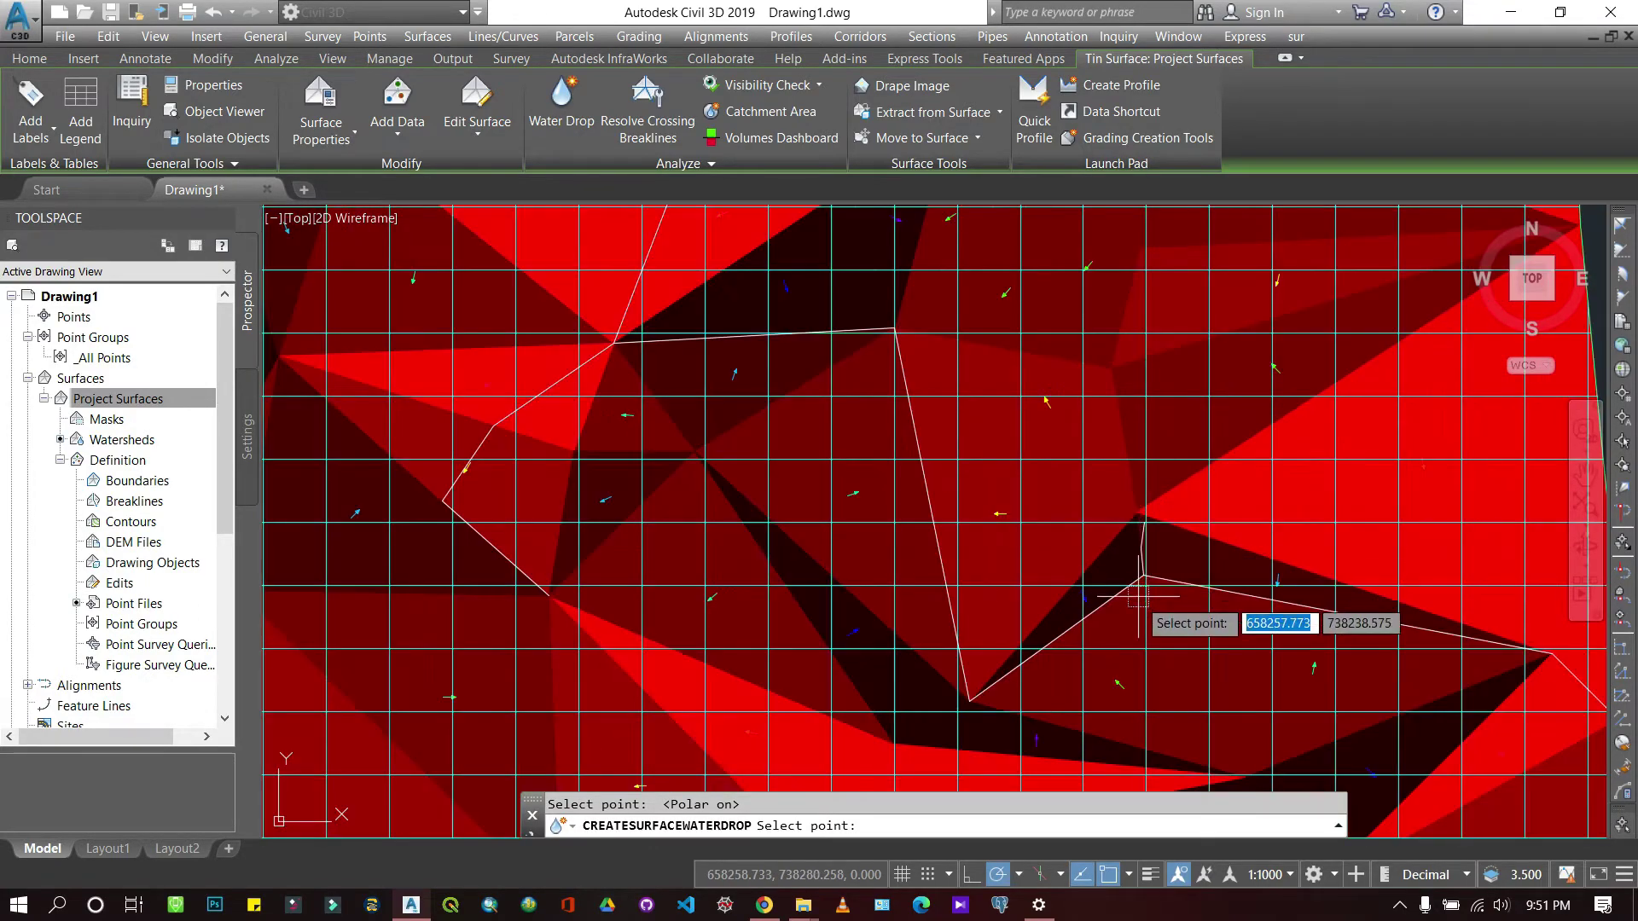
scroll(1139, 589, "up", 2)
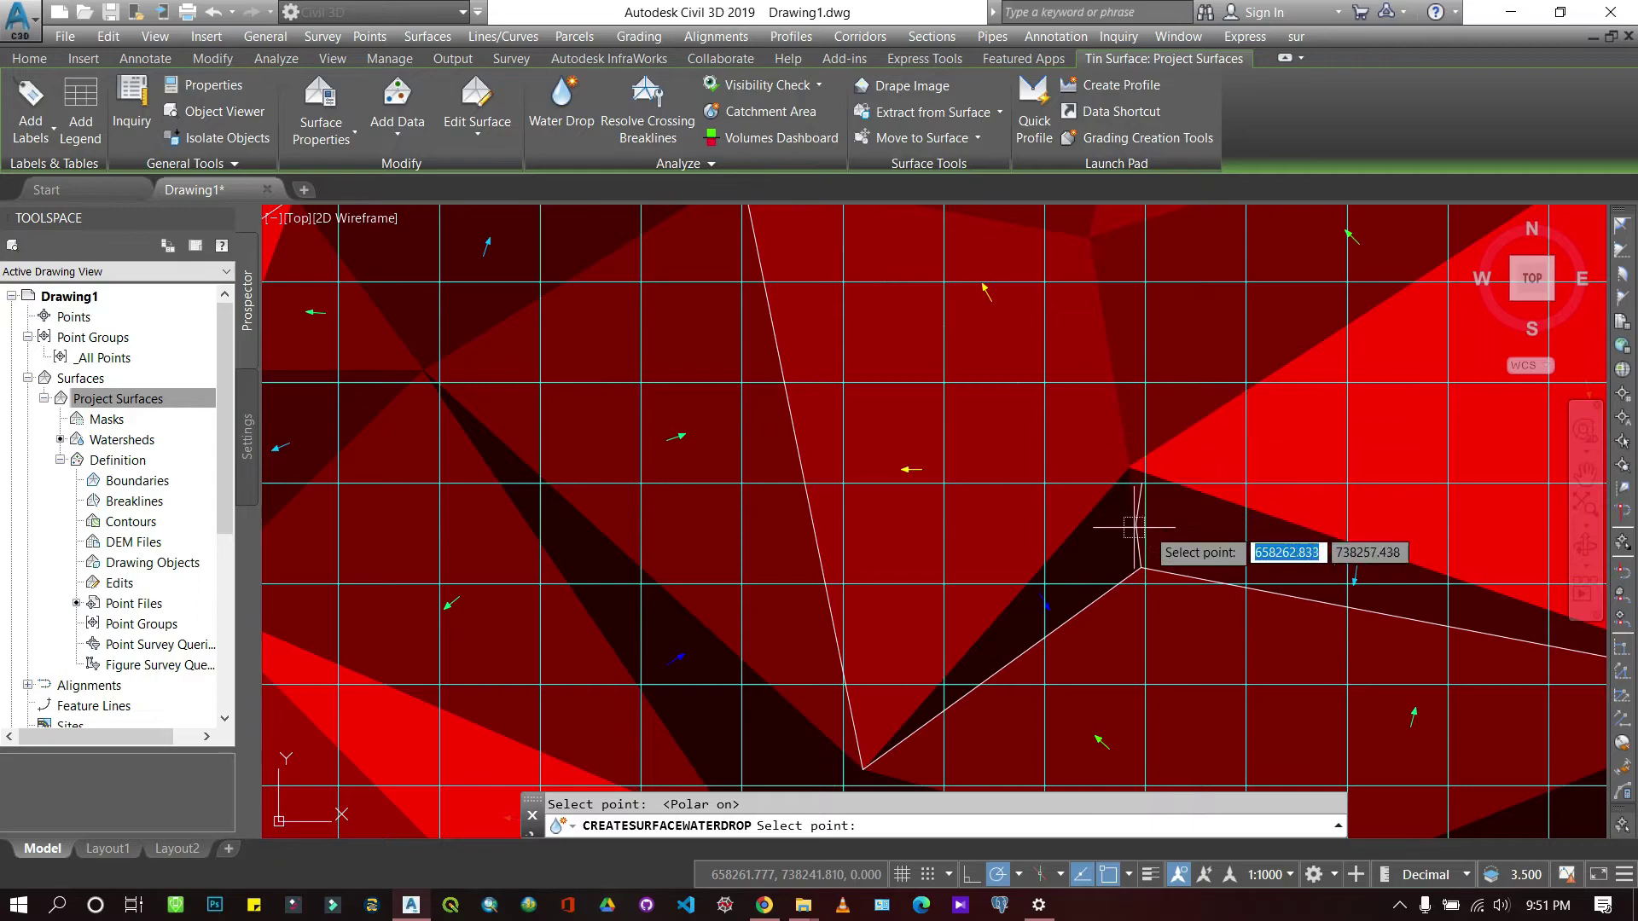
scroll(955, 367, "down", 4)
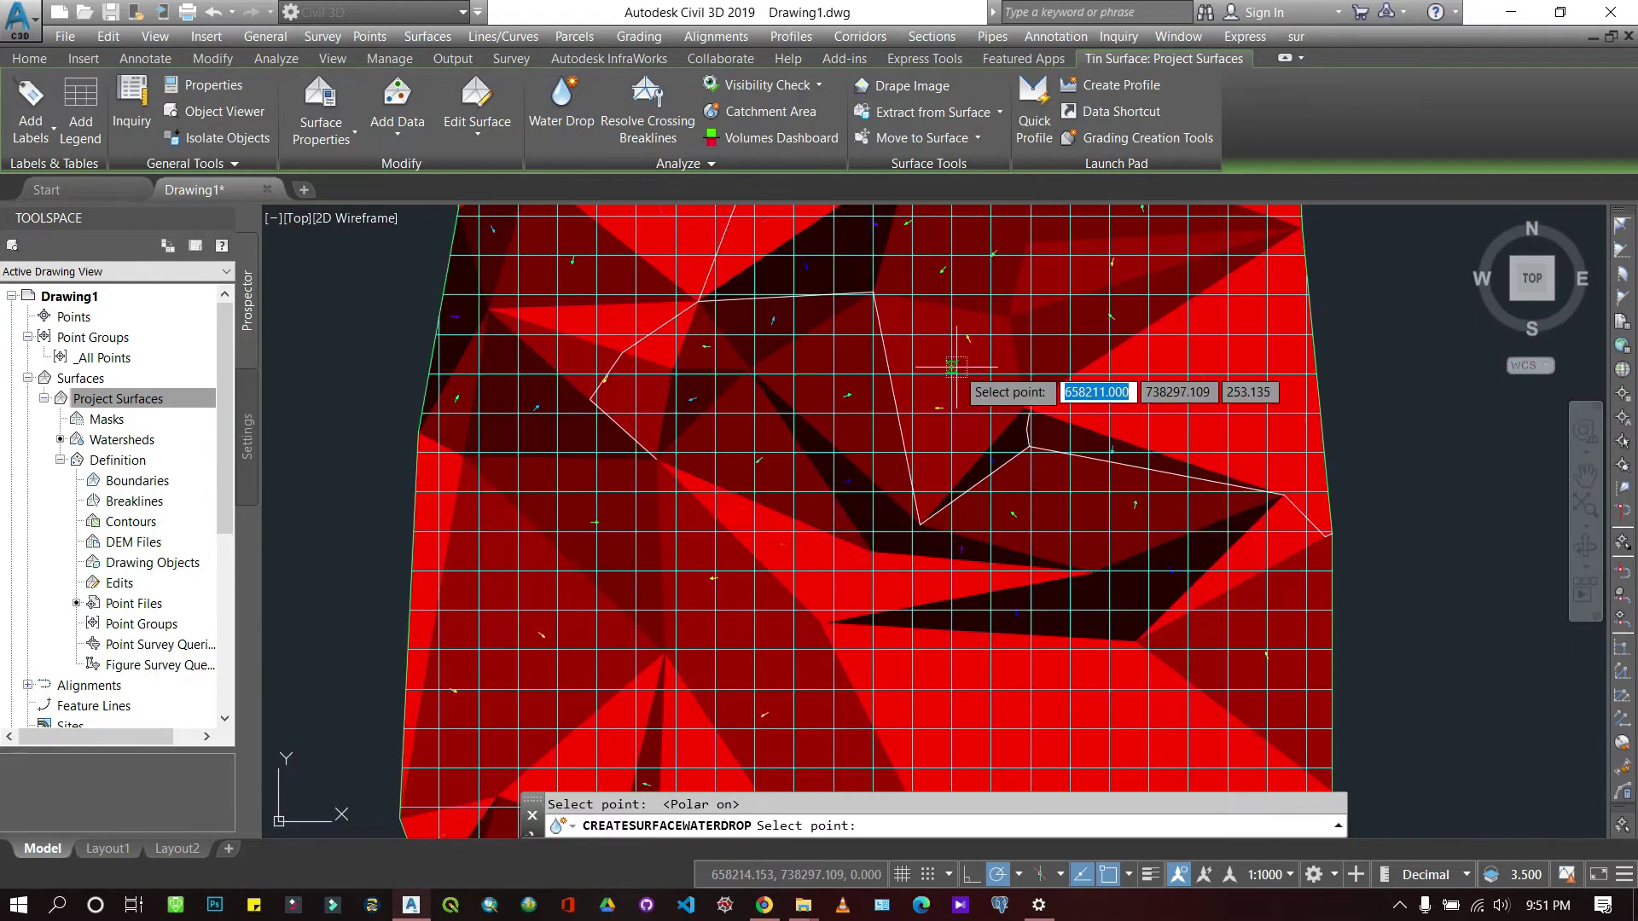
scroll(956, 367, "down", 2)
left_click(793, 397)
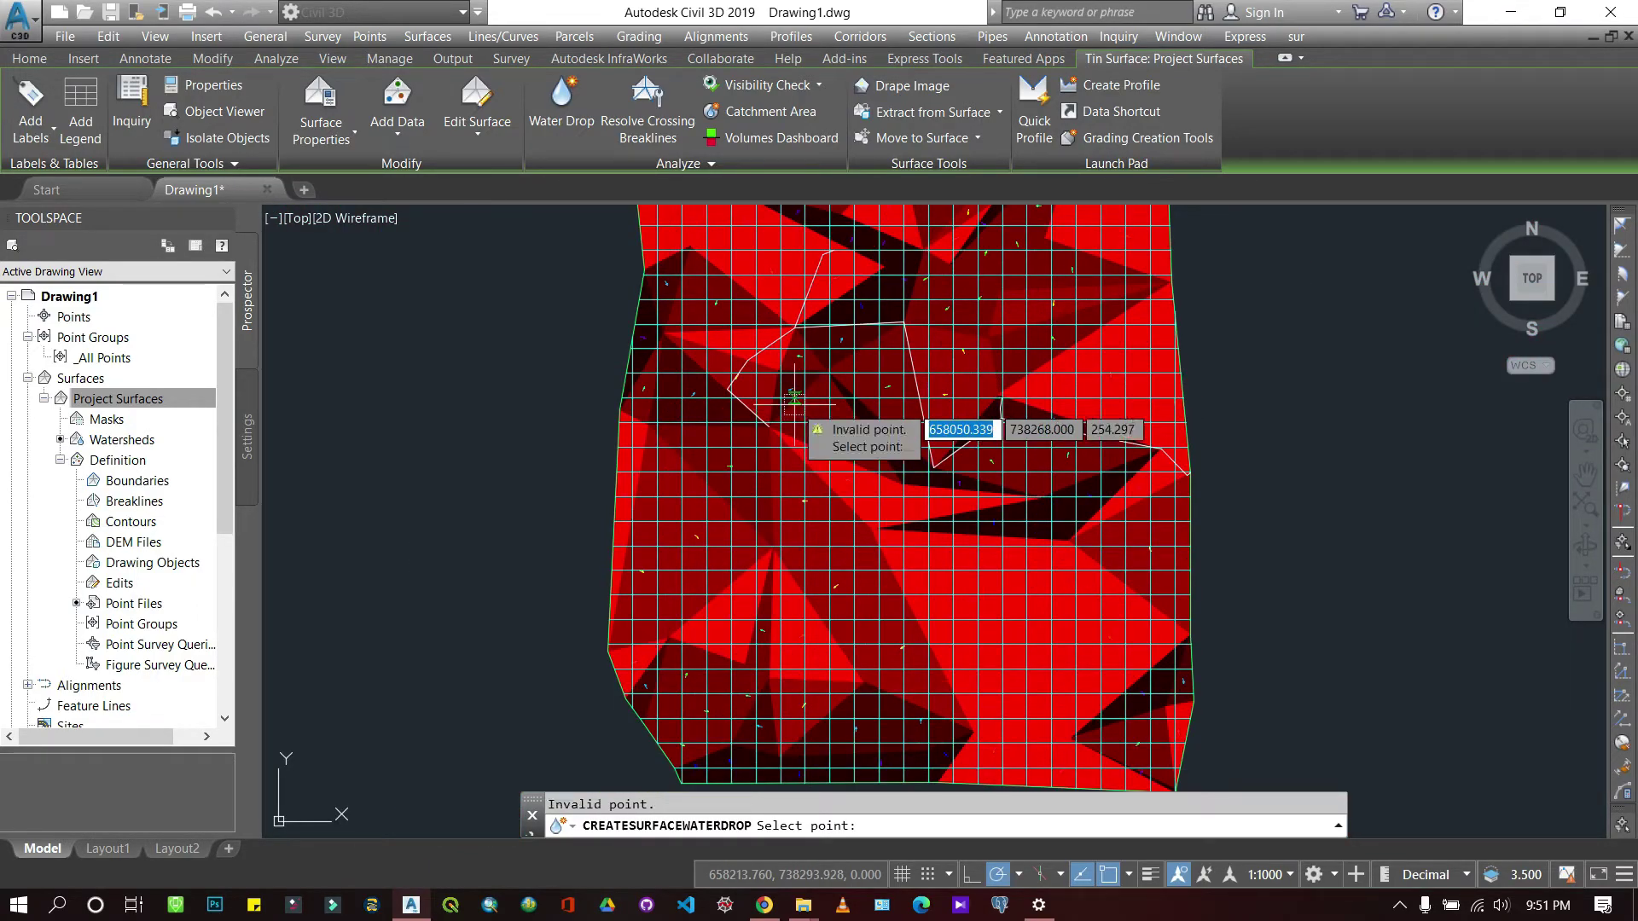
Cancel the Water Drop command and clear the surface selection.
key("Escape")
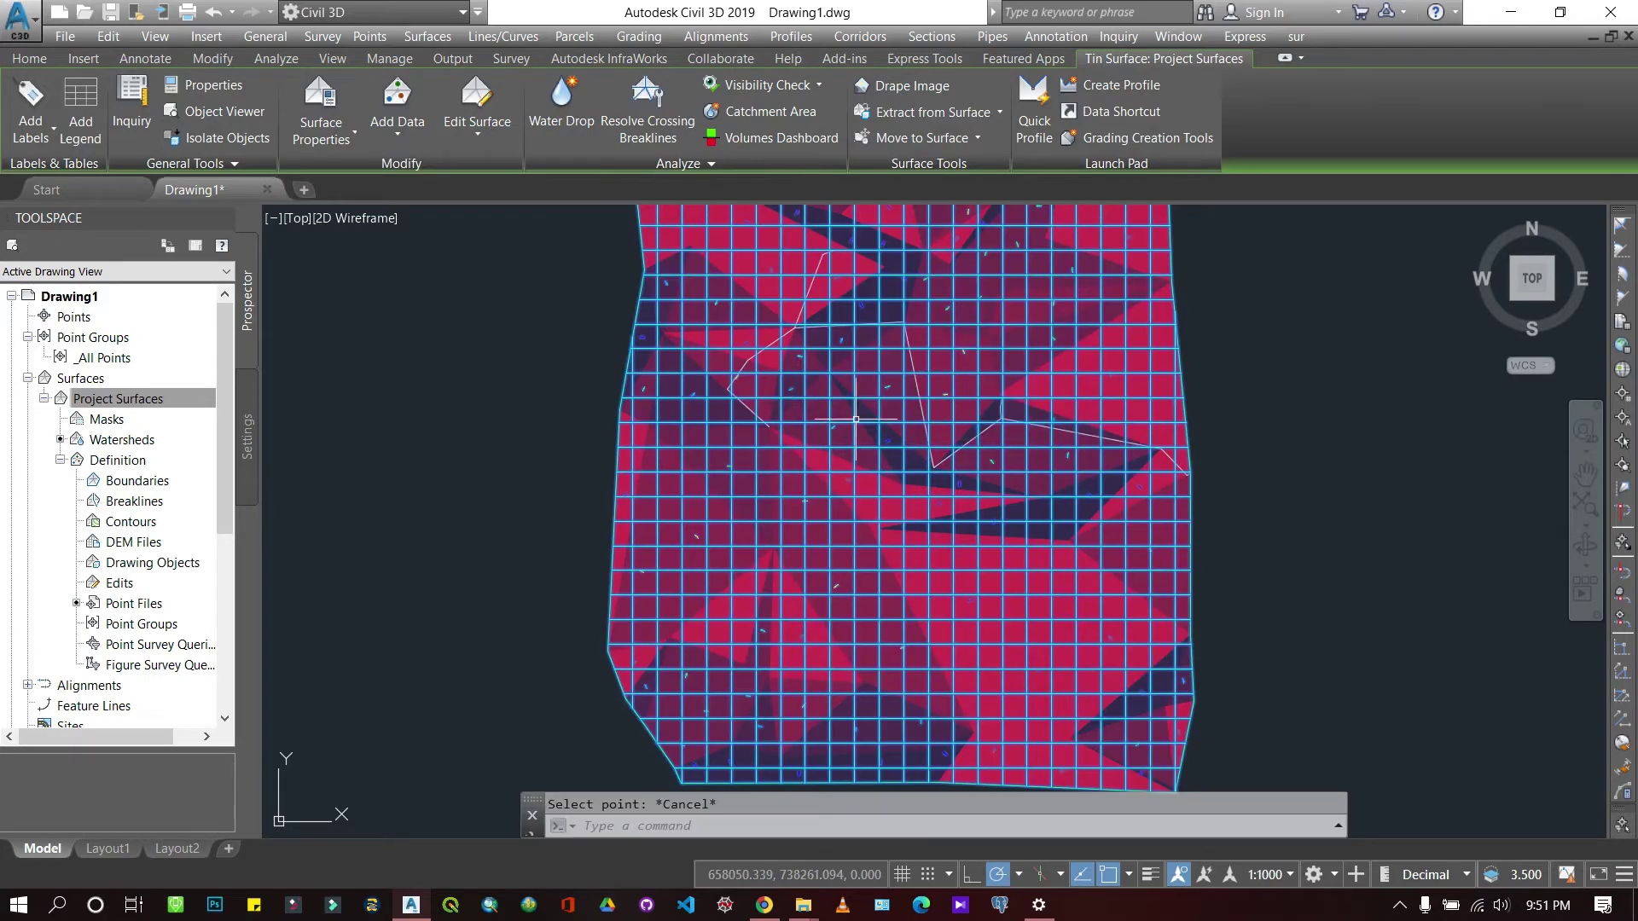
key("Escape")
scroll(856, 419, "up", 5)
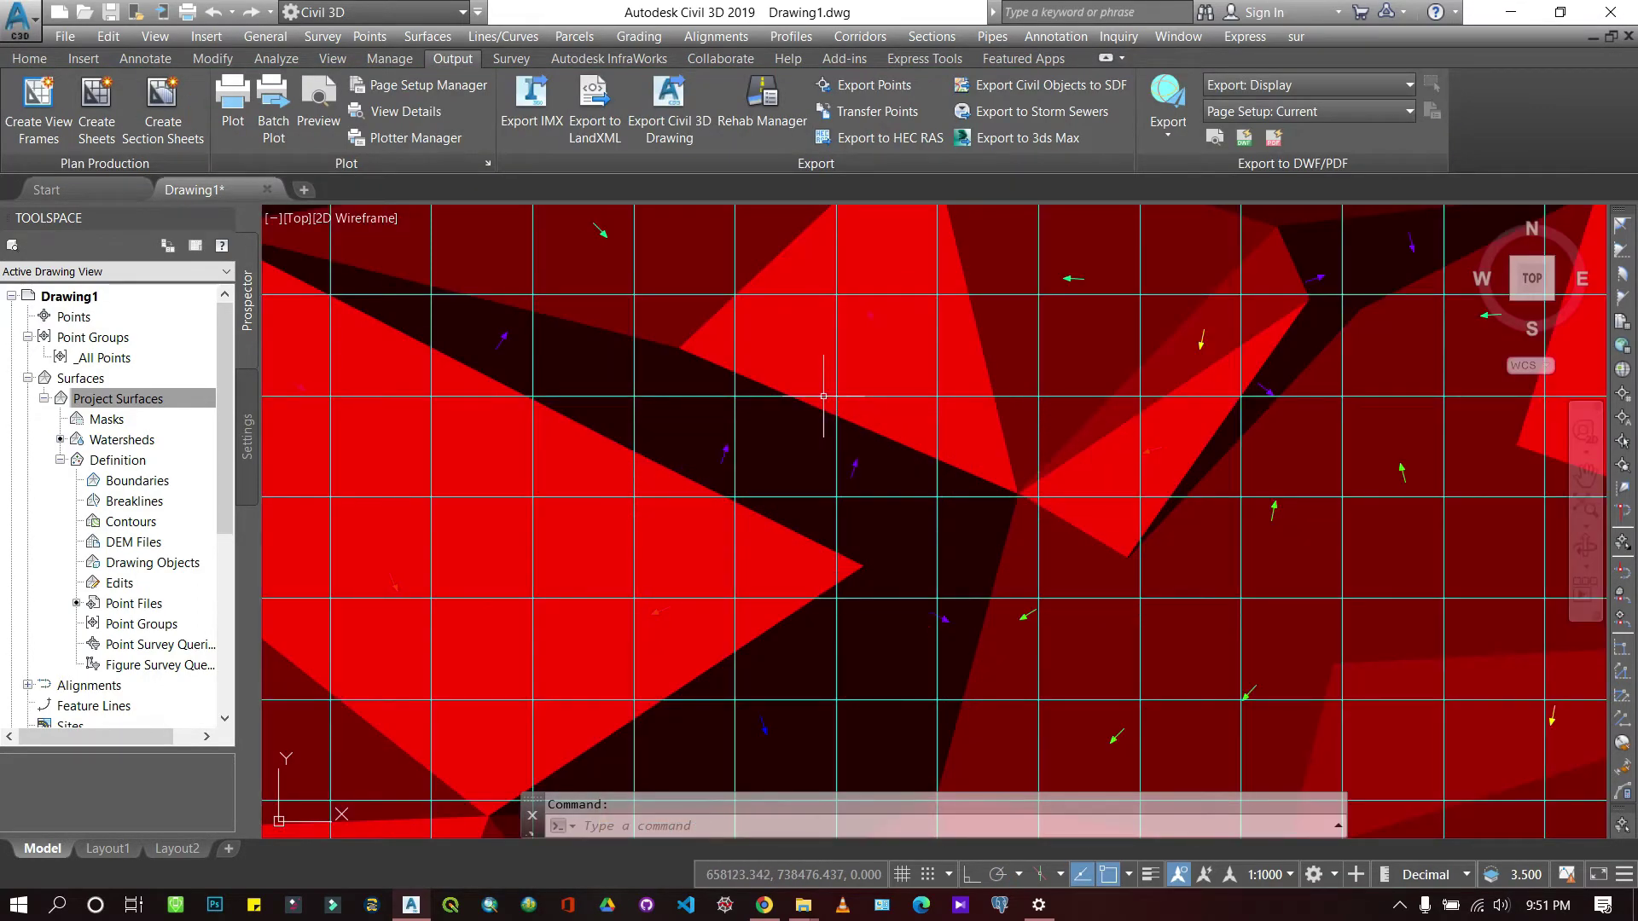
In the surface style, replace Slopes and Slope Arrows with Triangles display.
right_click(141, 399)
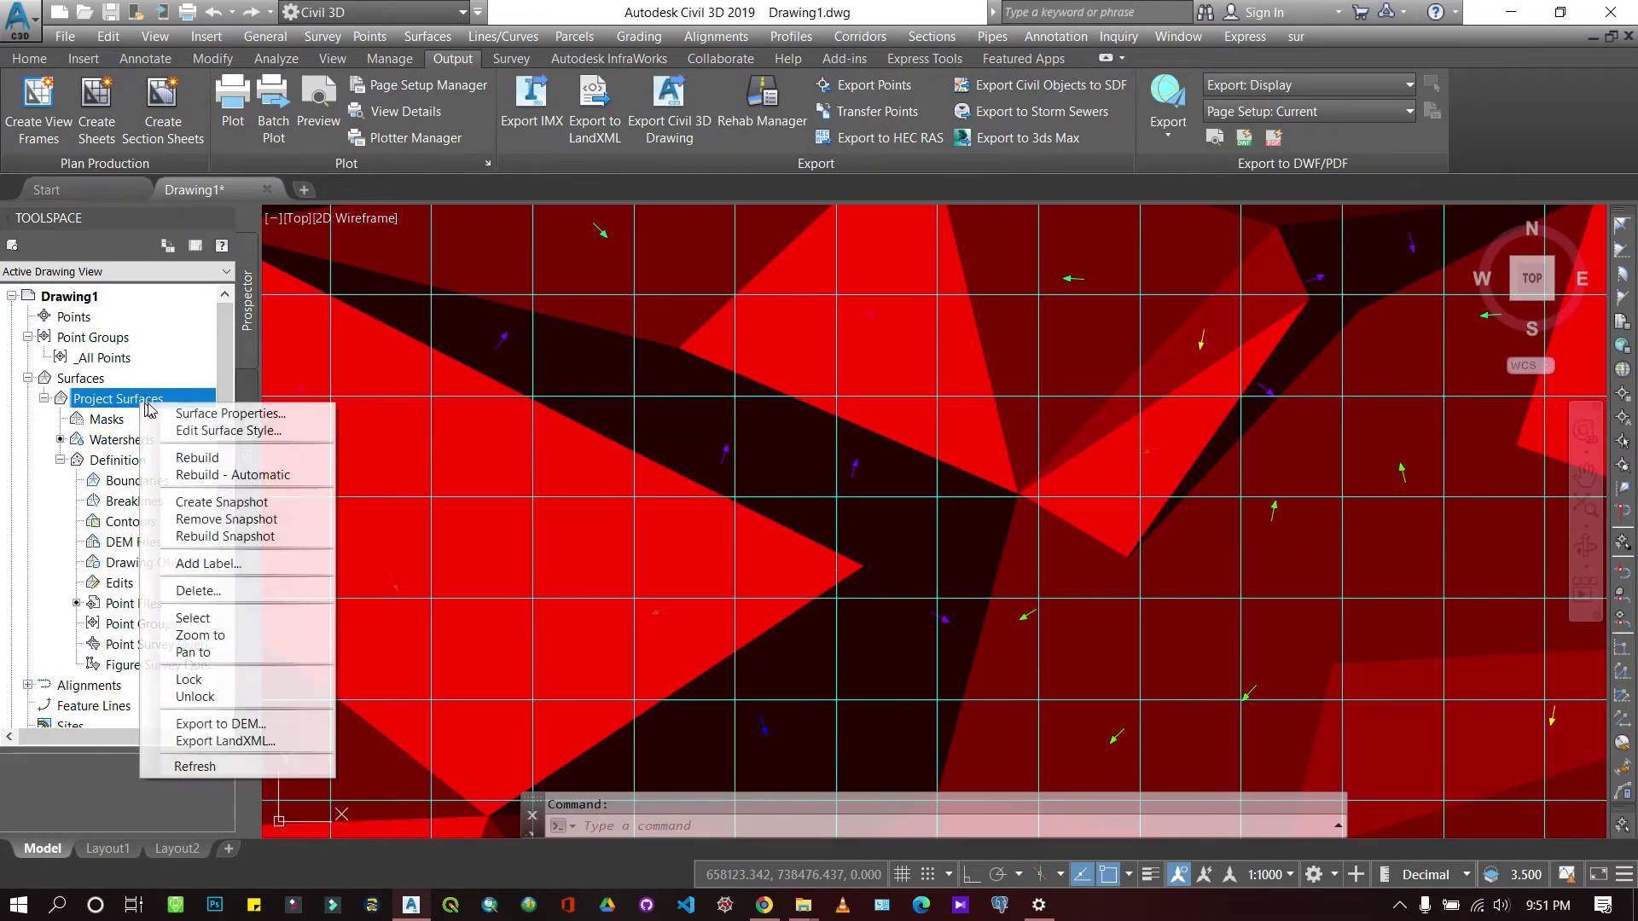
left_click(197, 433)
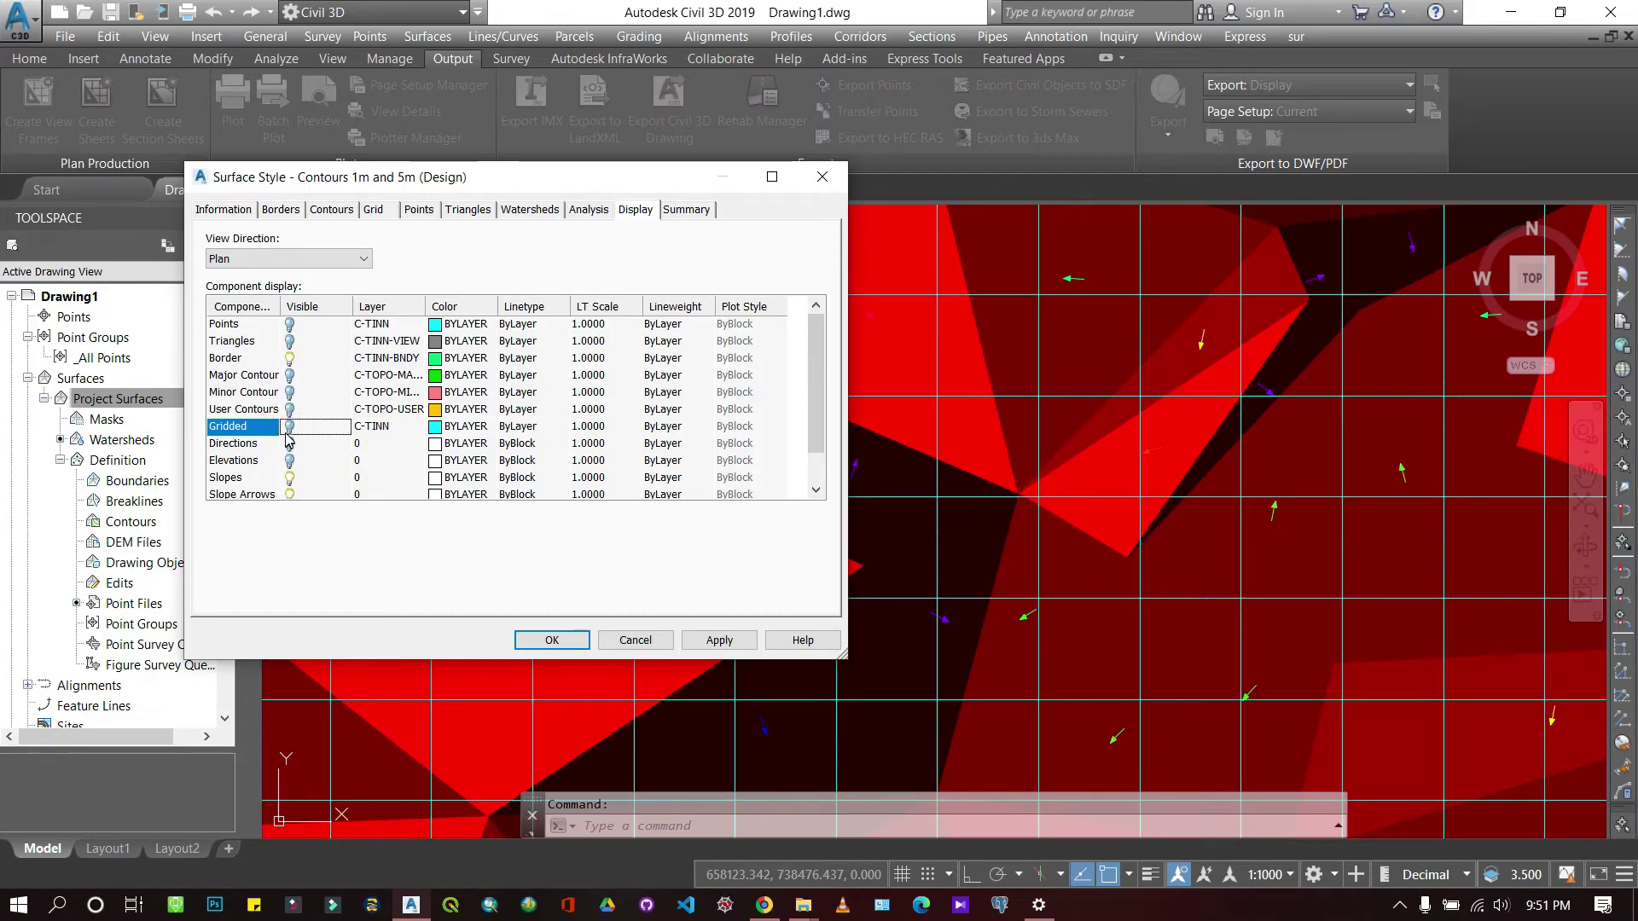
left_click(290, 477)
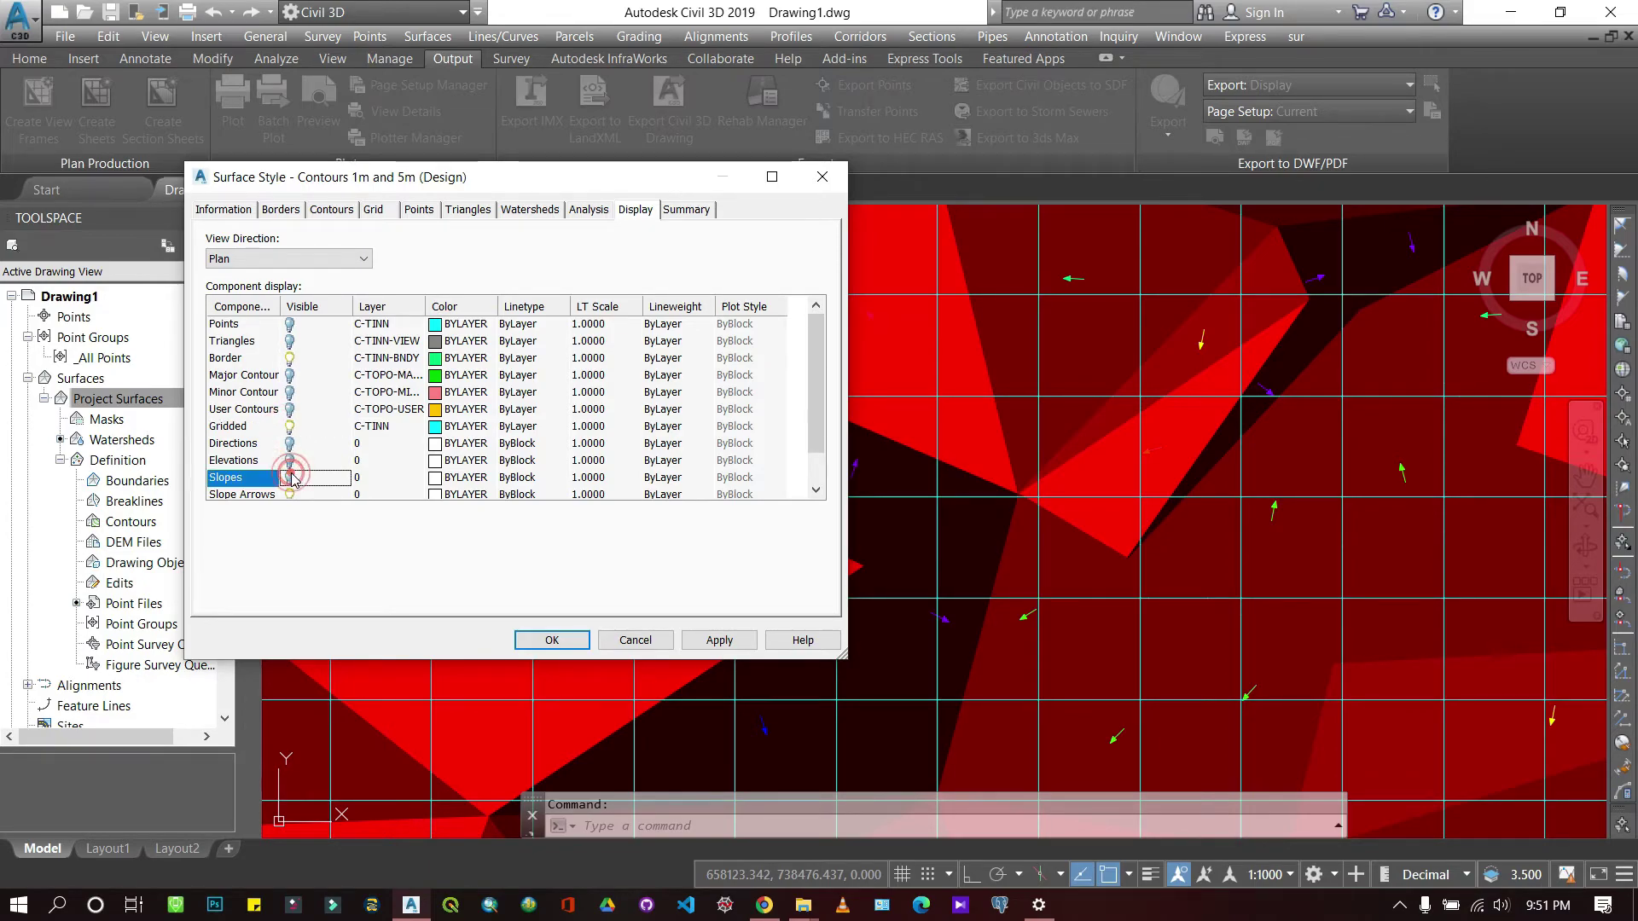
left_click(290, 495)
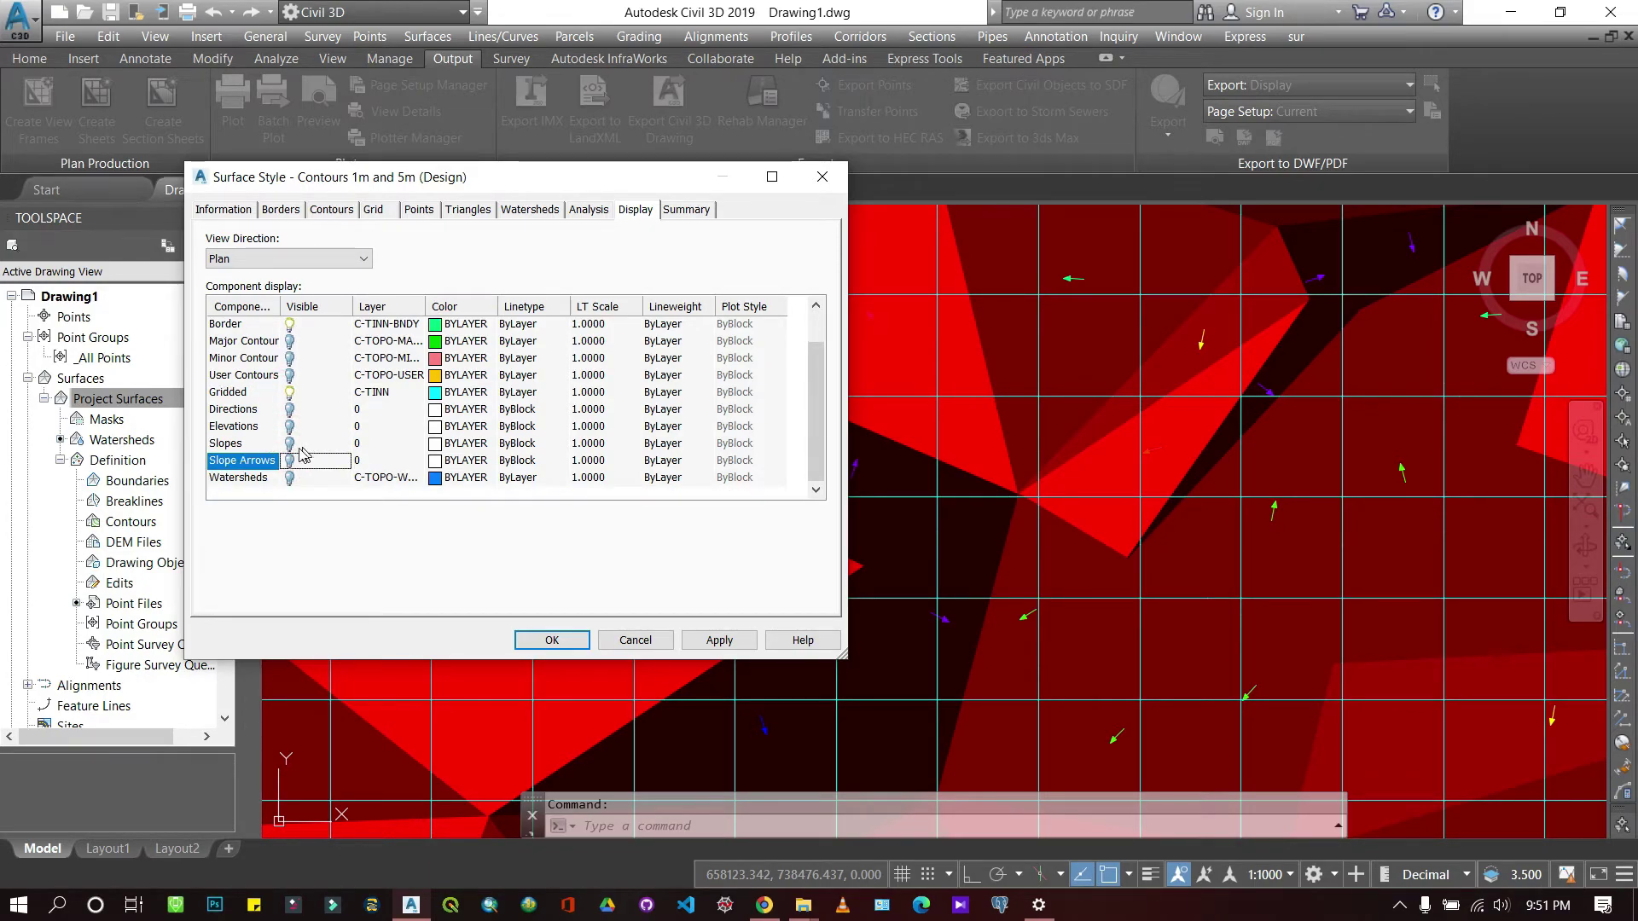
scroll(258, 404, "up", 1)
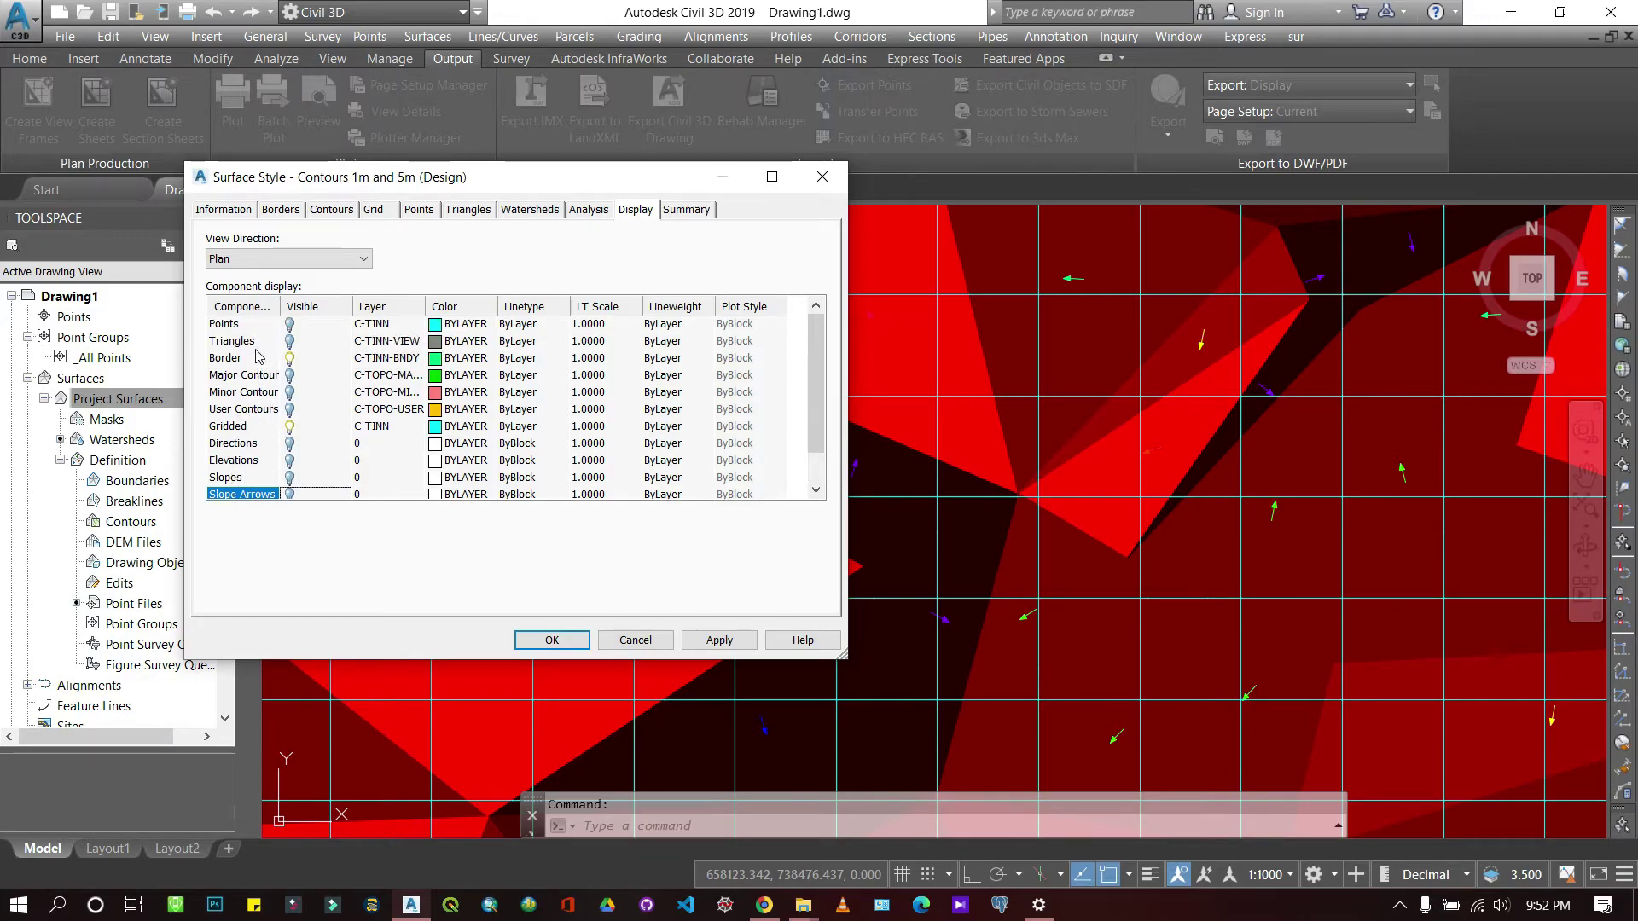
left_click(290, 341)
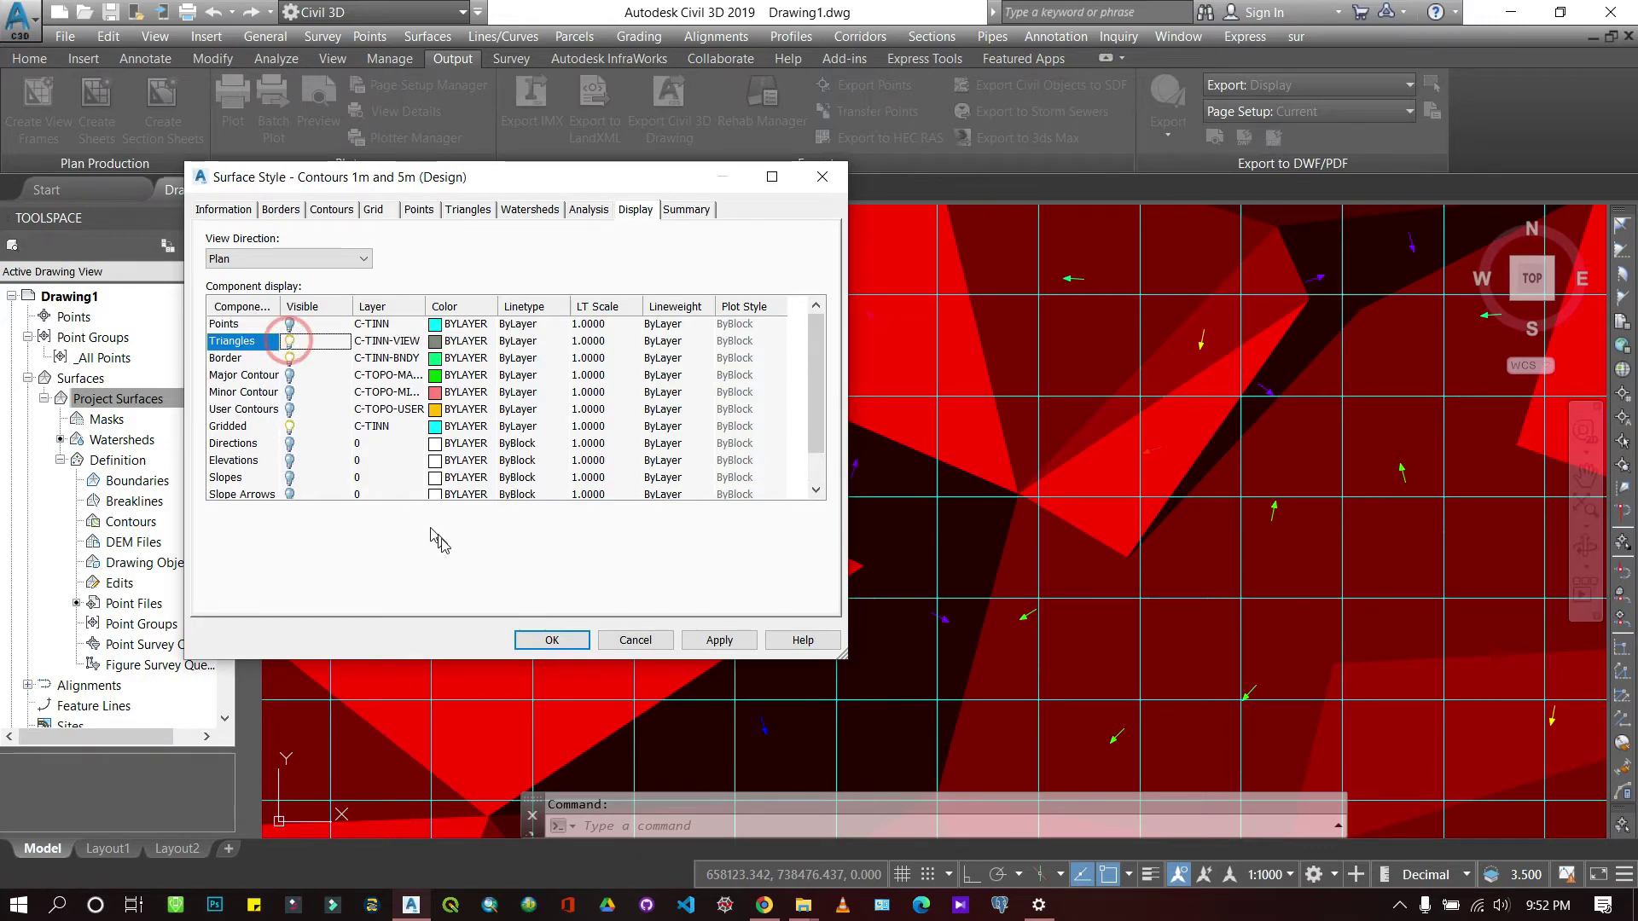
left_click(717, 640)
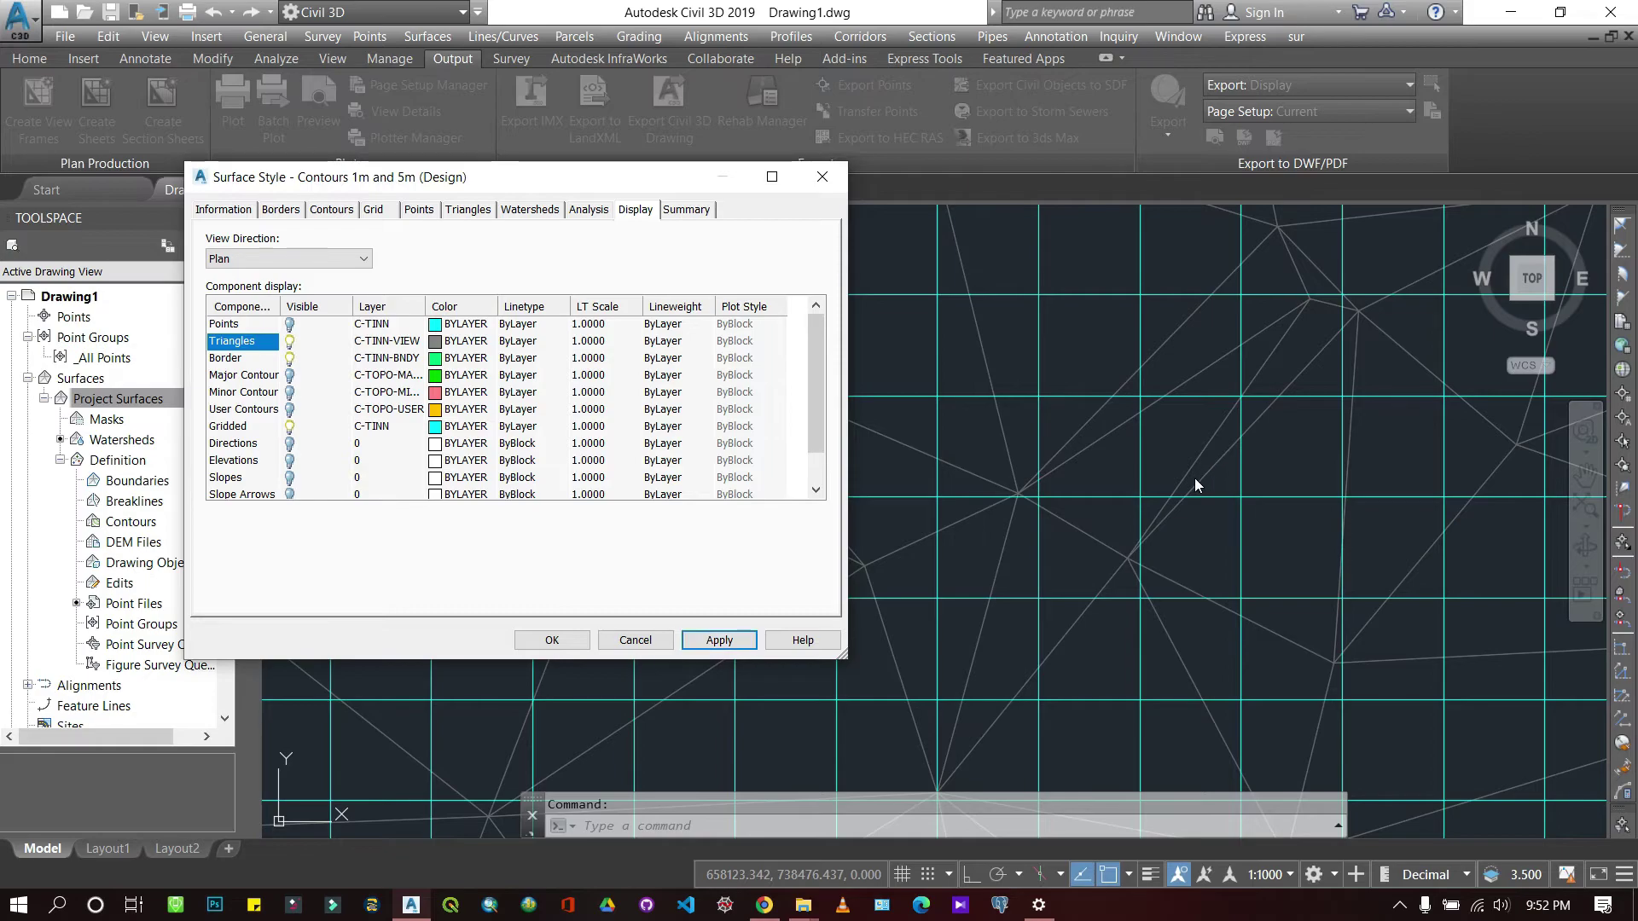
left_click(556, 639)
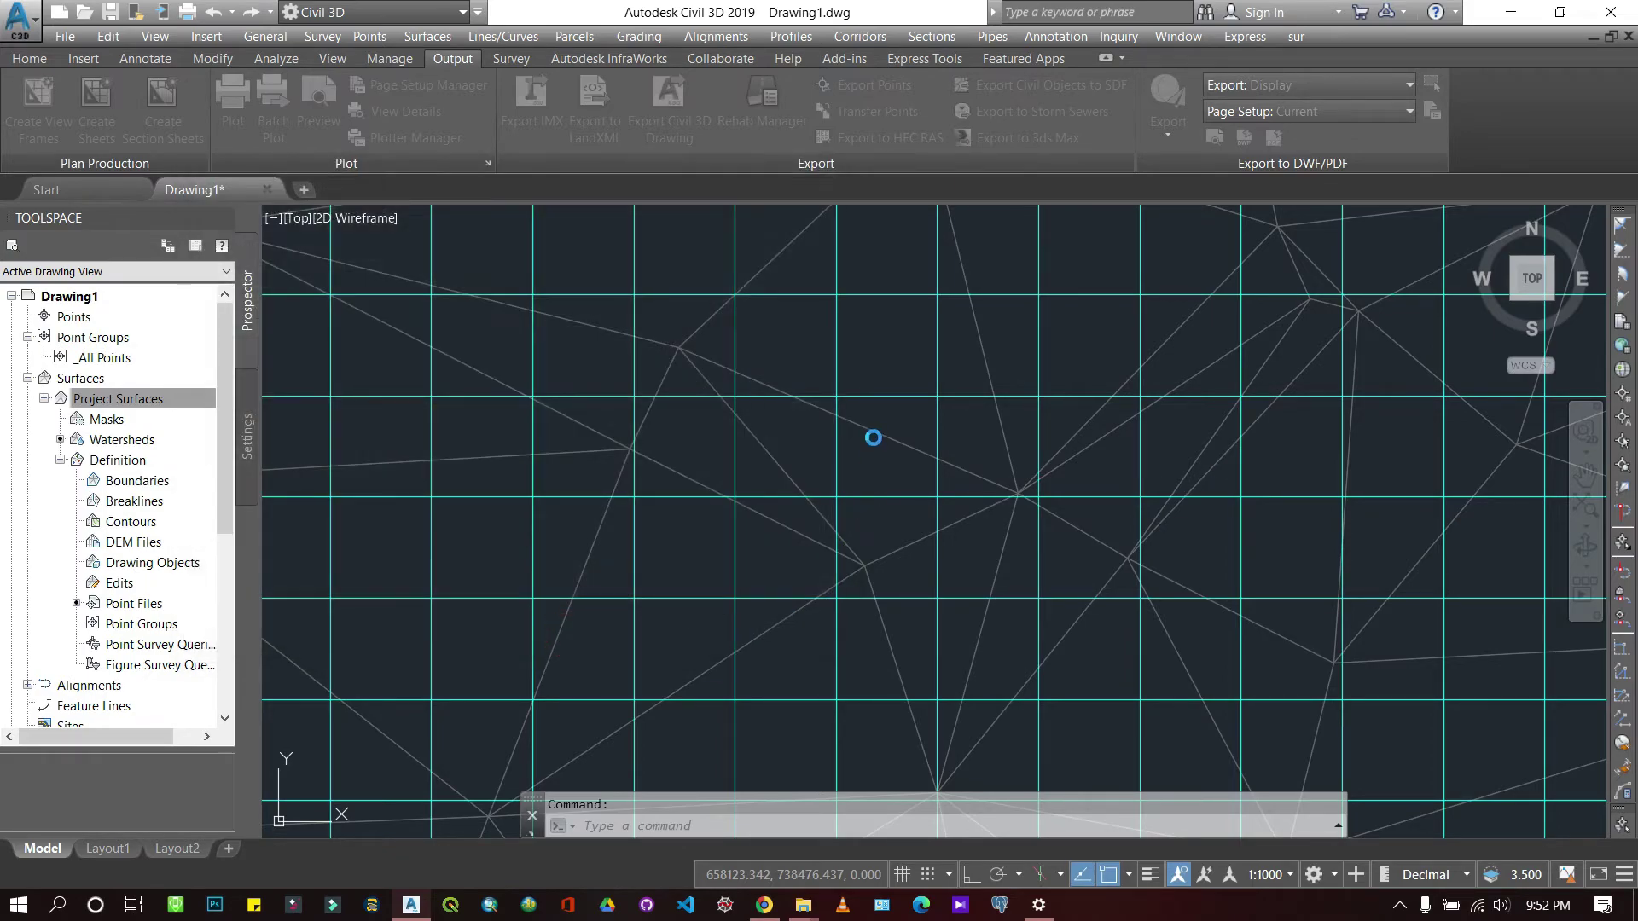
Zoom in on the triangulation and select the Project Surfaces TIN.
scroll(815, 450, "down", 5)
scroll(826, 449, "down", 6)
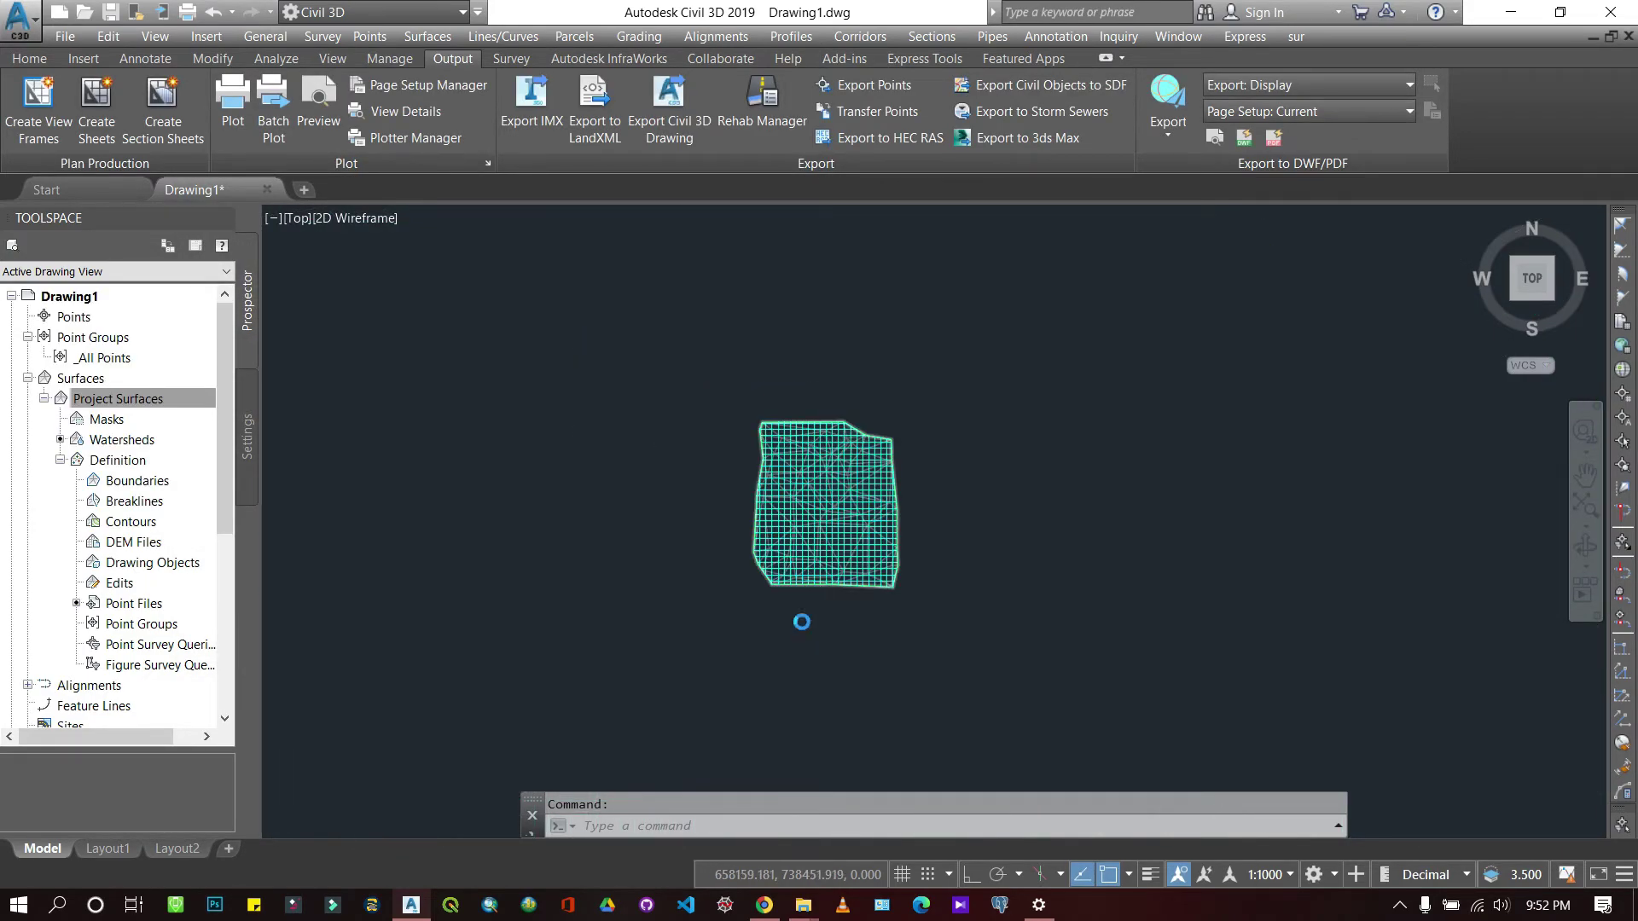
scroll(801, 618, "up", 5)
scroll(831, 316, "down", 3)
scroll(831, 316, "up", 6)
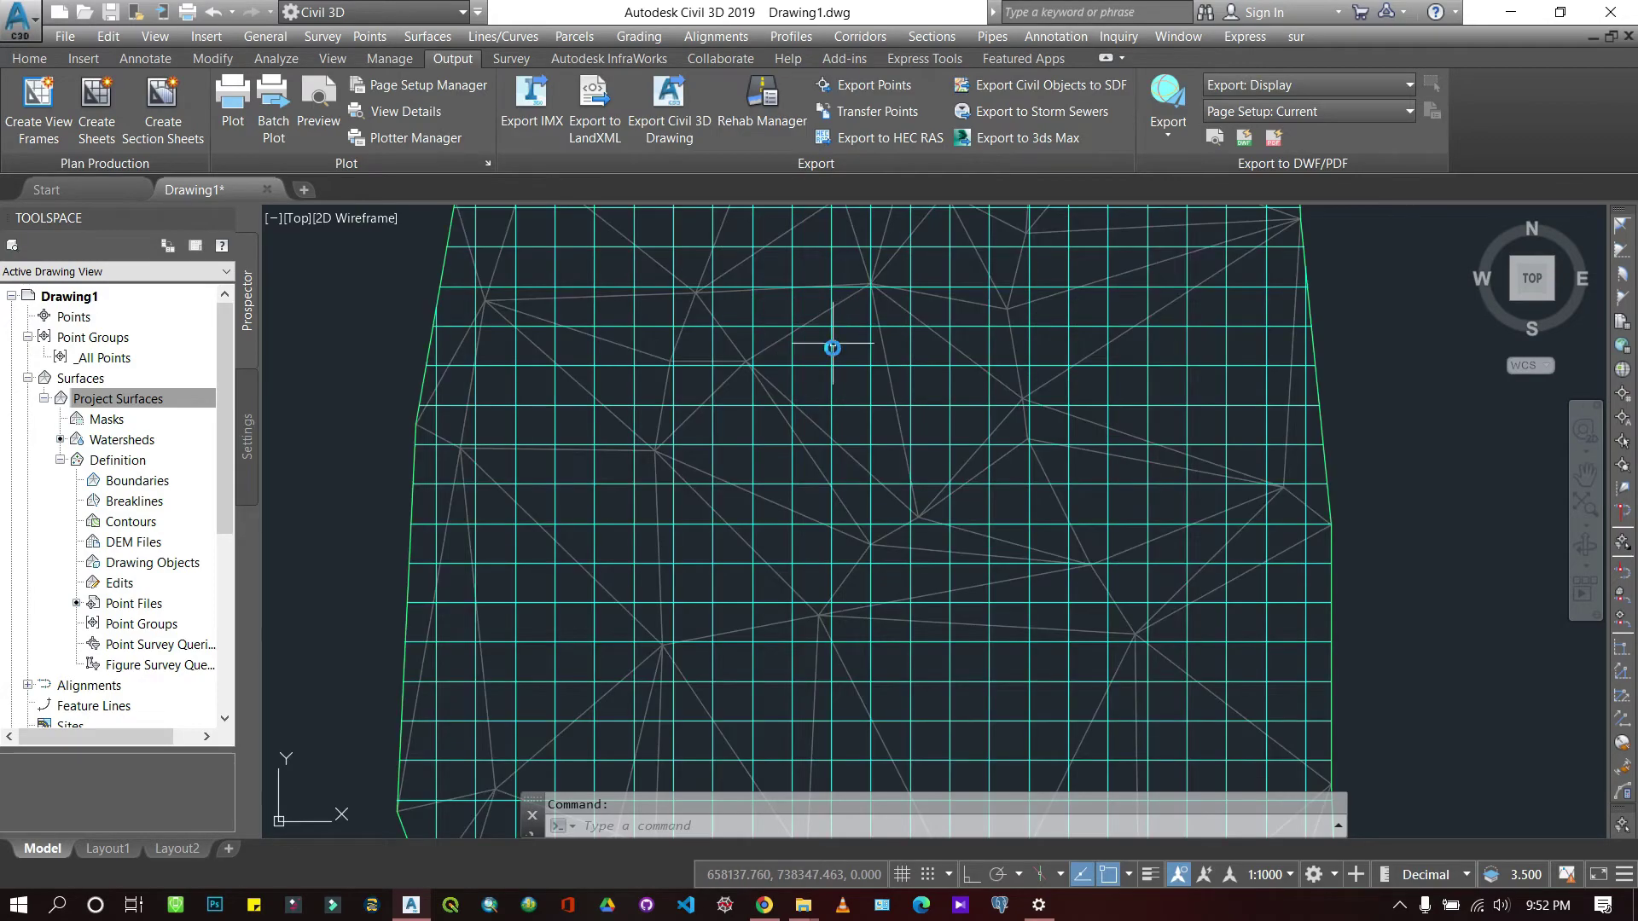
scroll(785, 394, "down", 2)
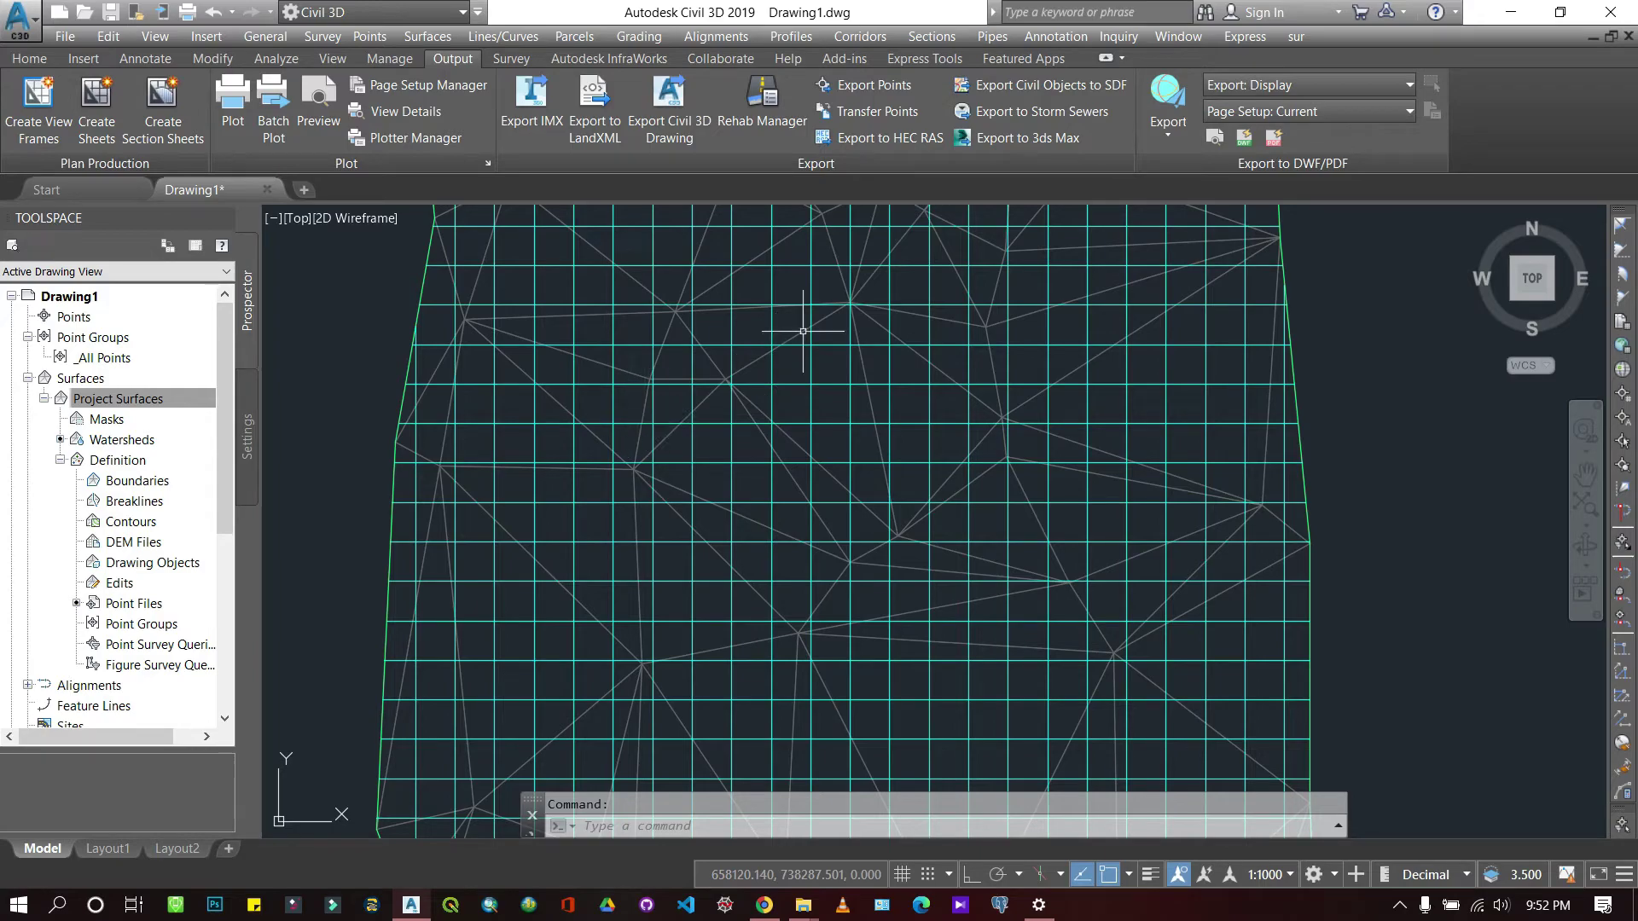
left_click(868, 304)
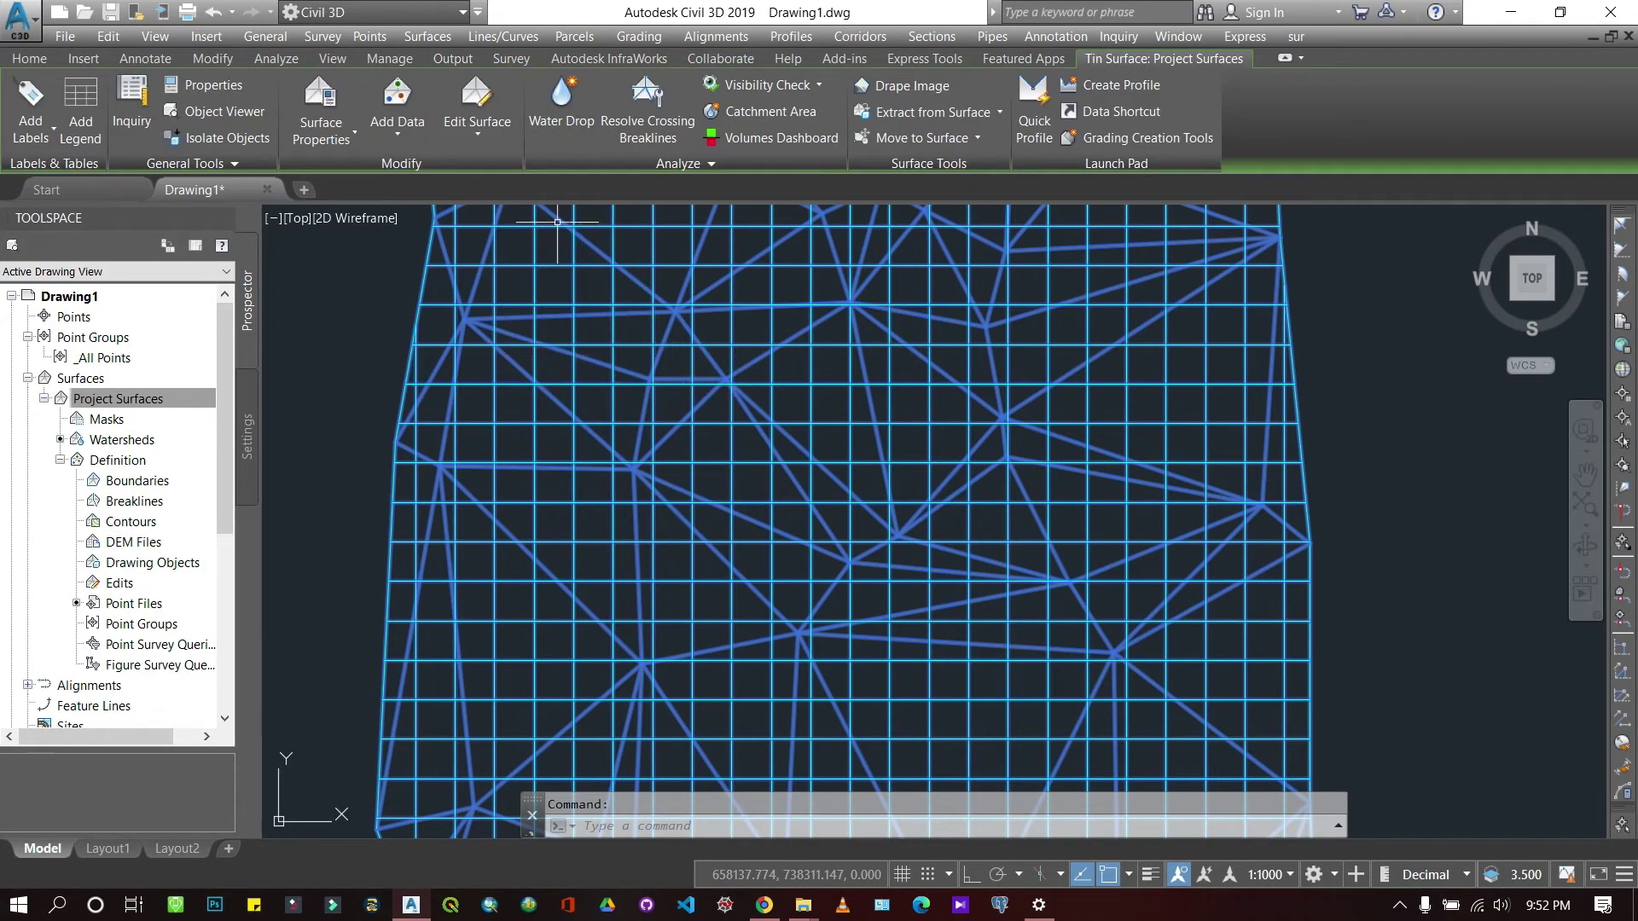
Use Edit Surface > Move Point to relocate one TIN vertex to a new spot.
left_click(479, 141)
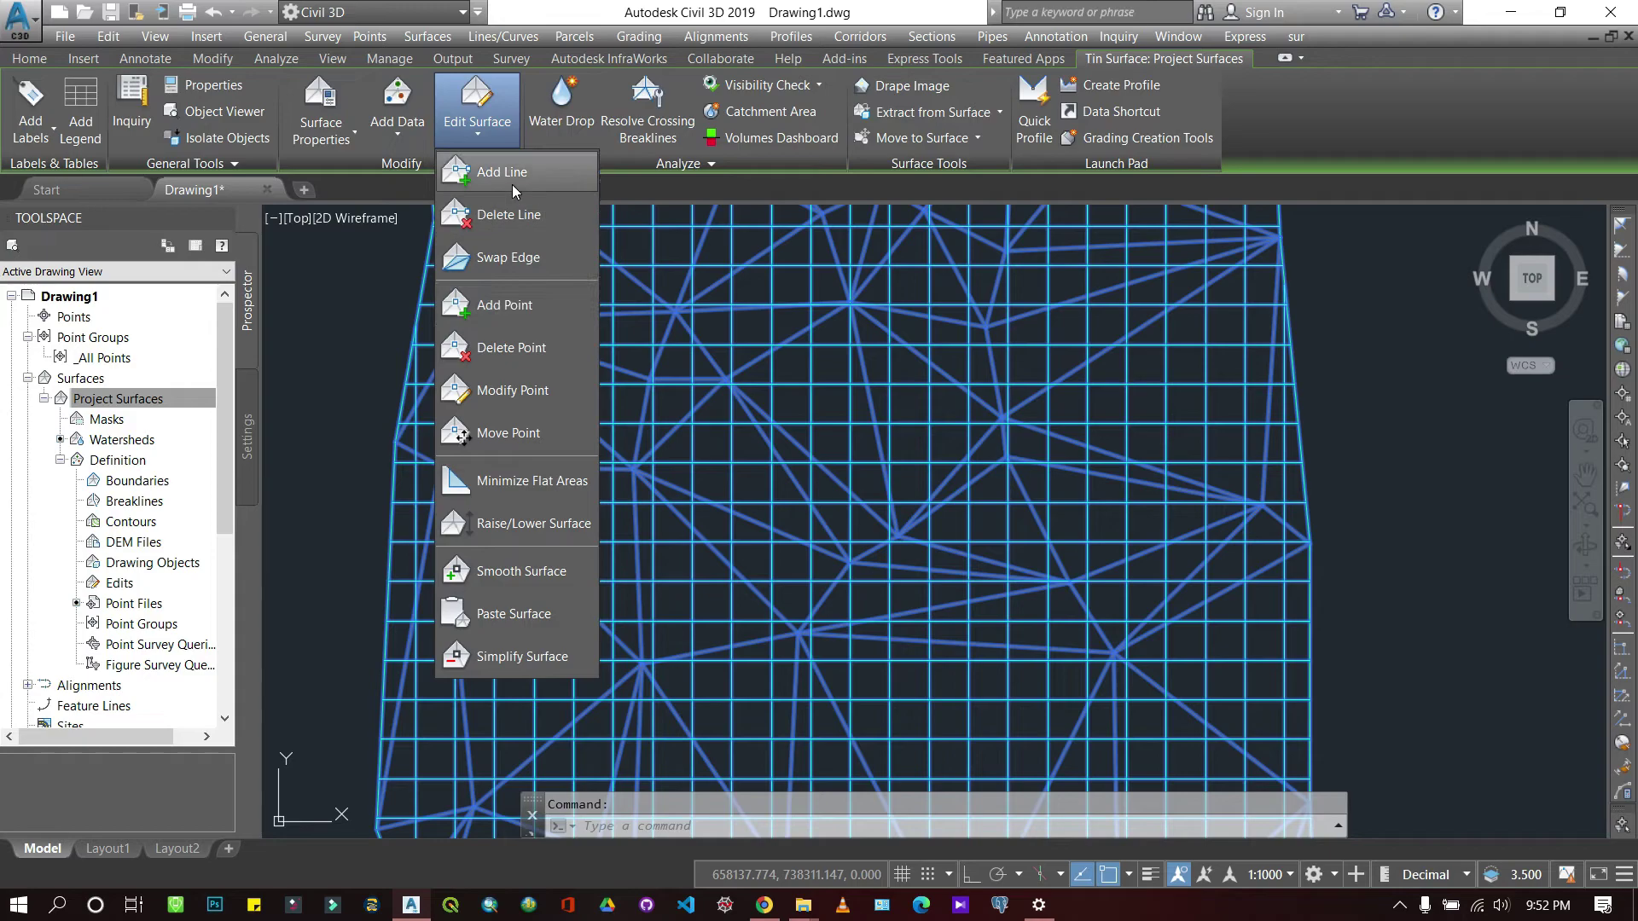
left_click(510, 434)
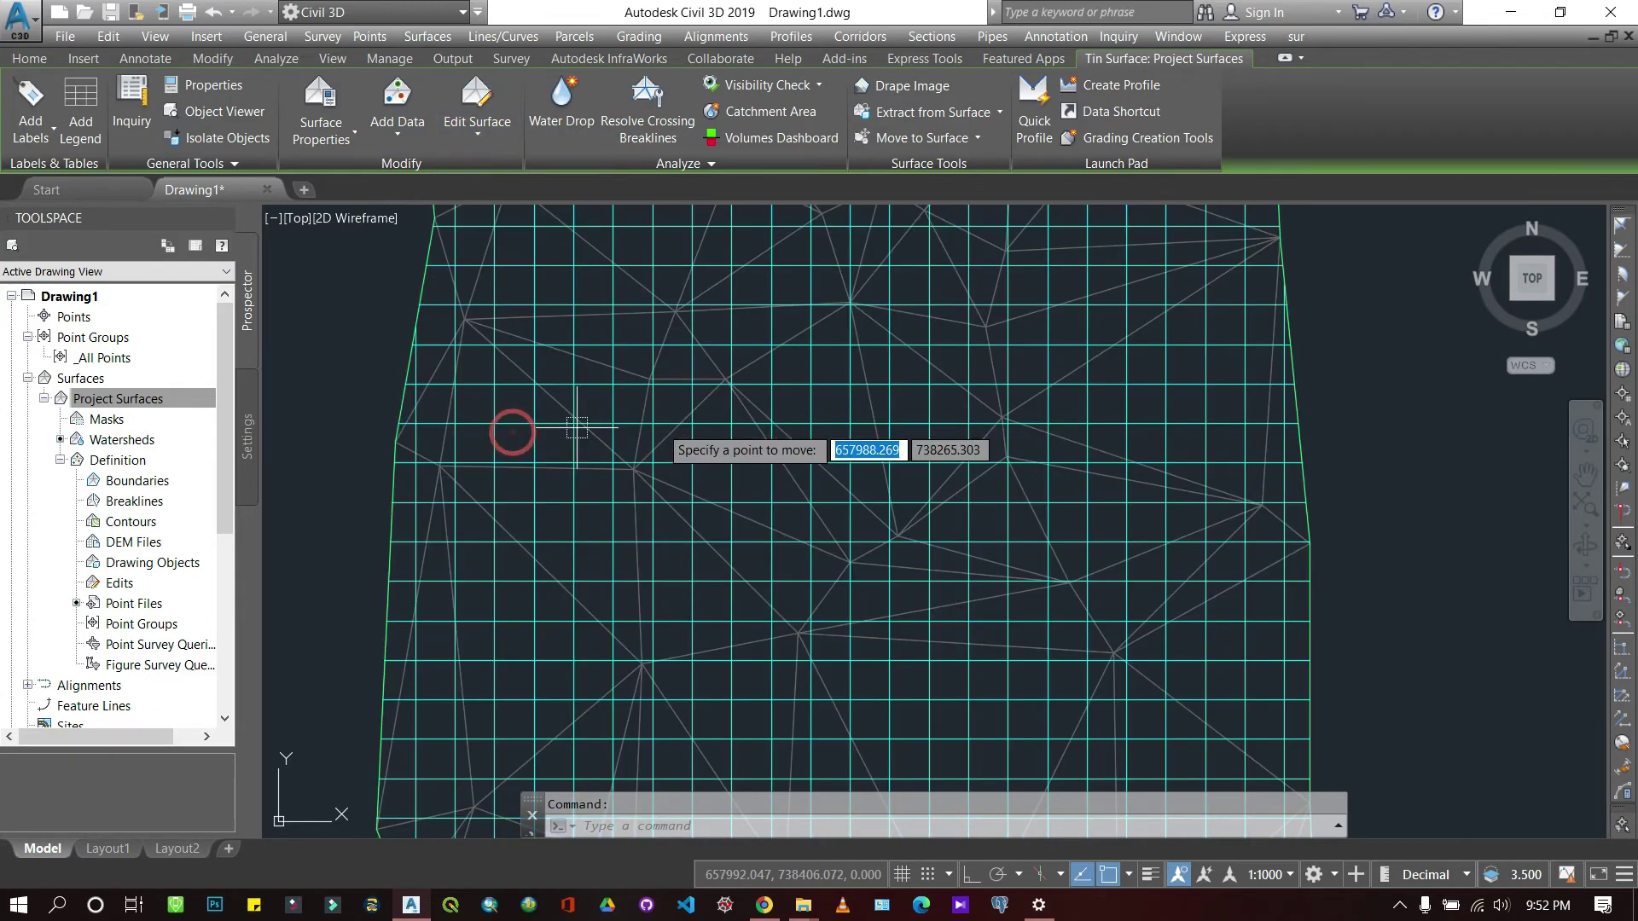
scroll(725, 375, "up", 8)
left_click(736, 373)
left_click(724, 465)
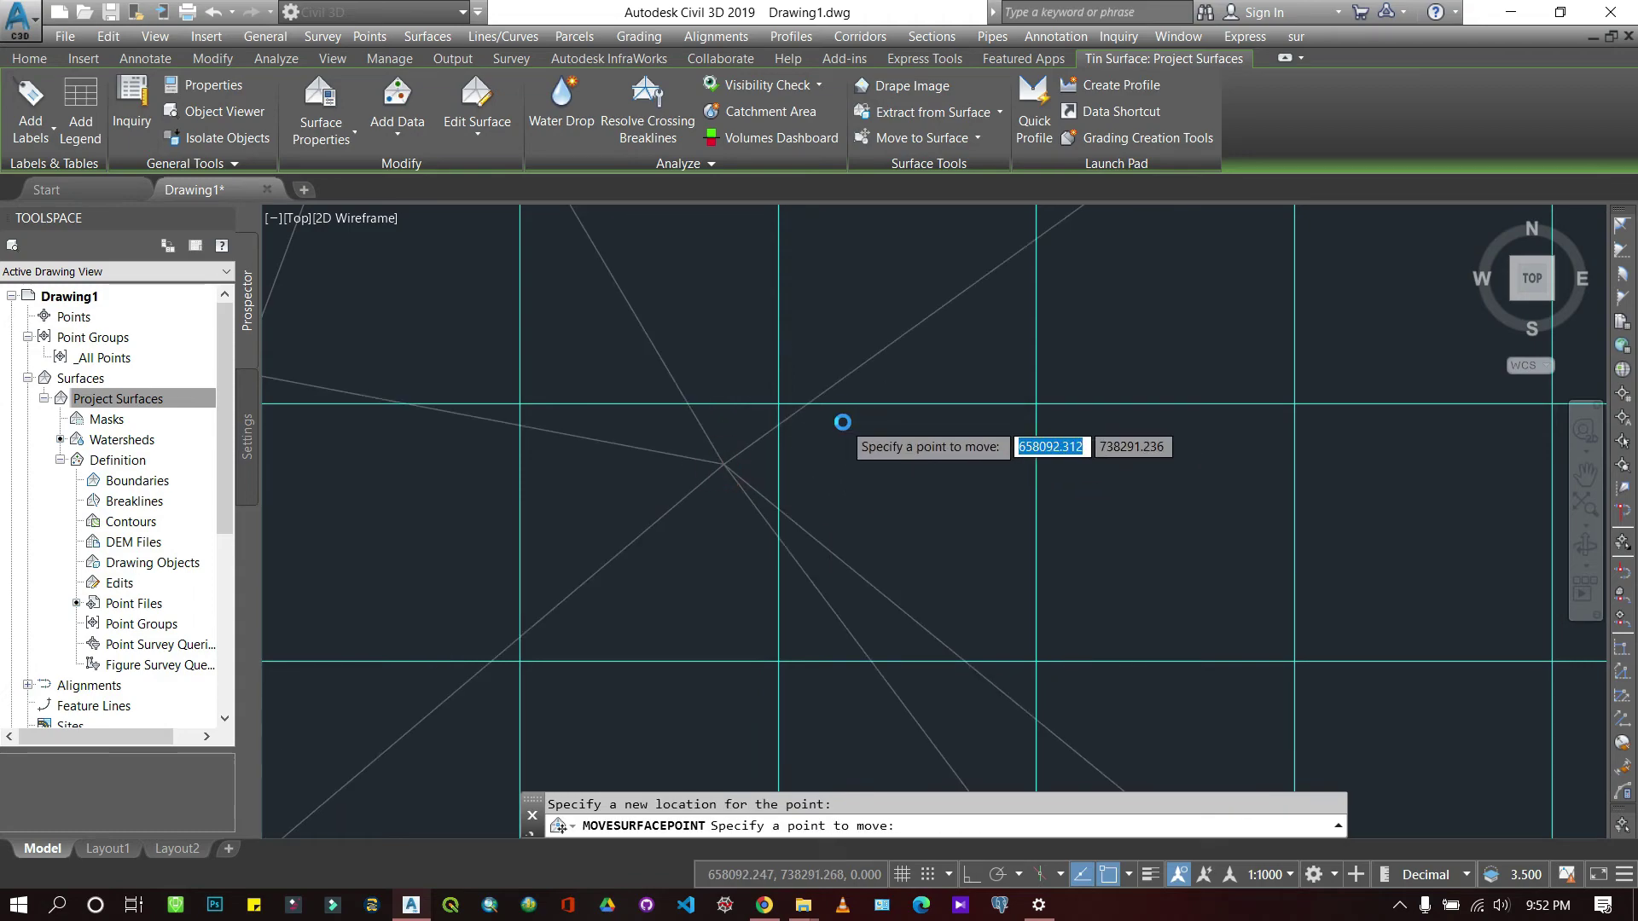
scroll(844, 426, "down", 8)
scroll(861, 375, "up", 3)
scroll(854, 364, "down", 5)
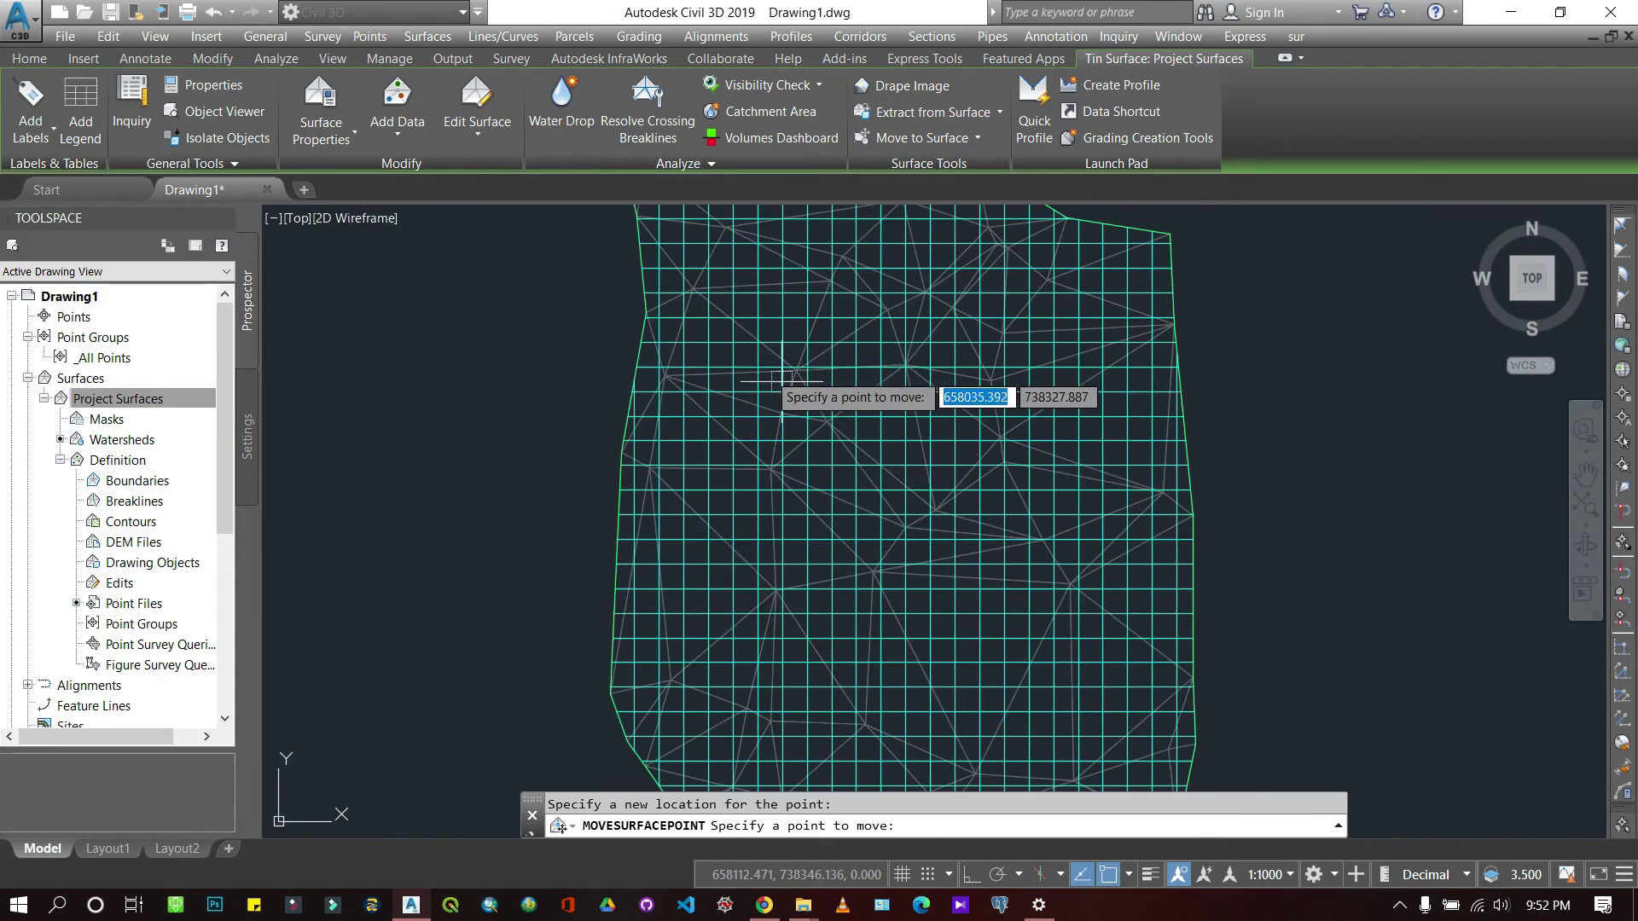
In the surface style, replace Triangles with Points display and apply it.
right_click(97, 401)
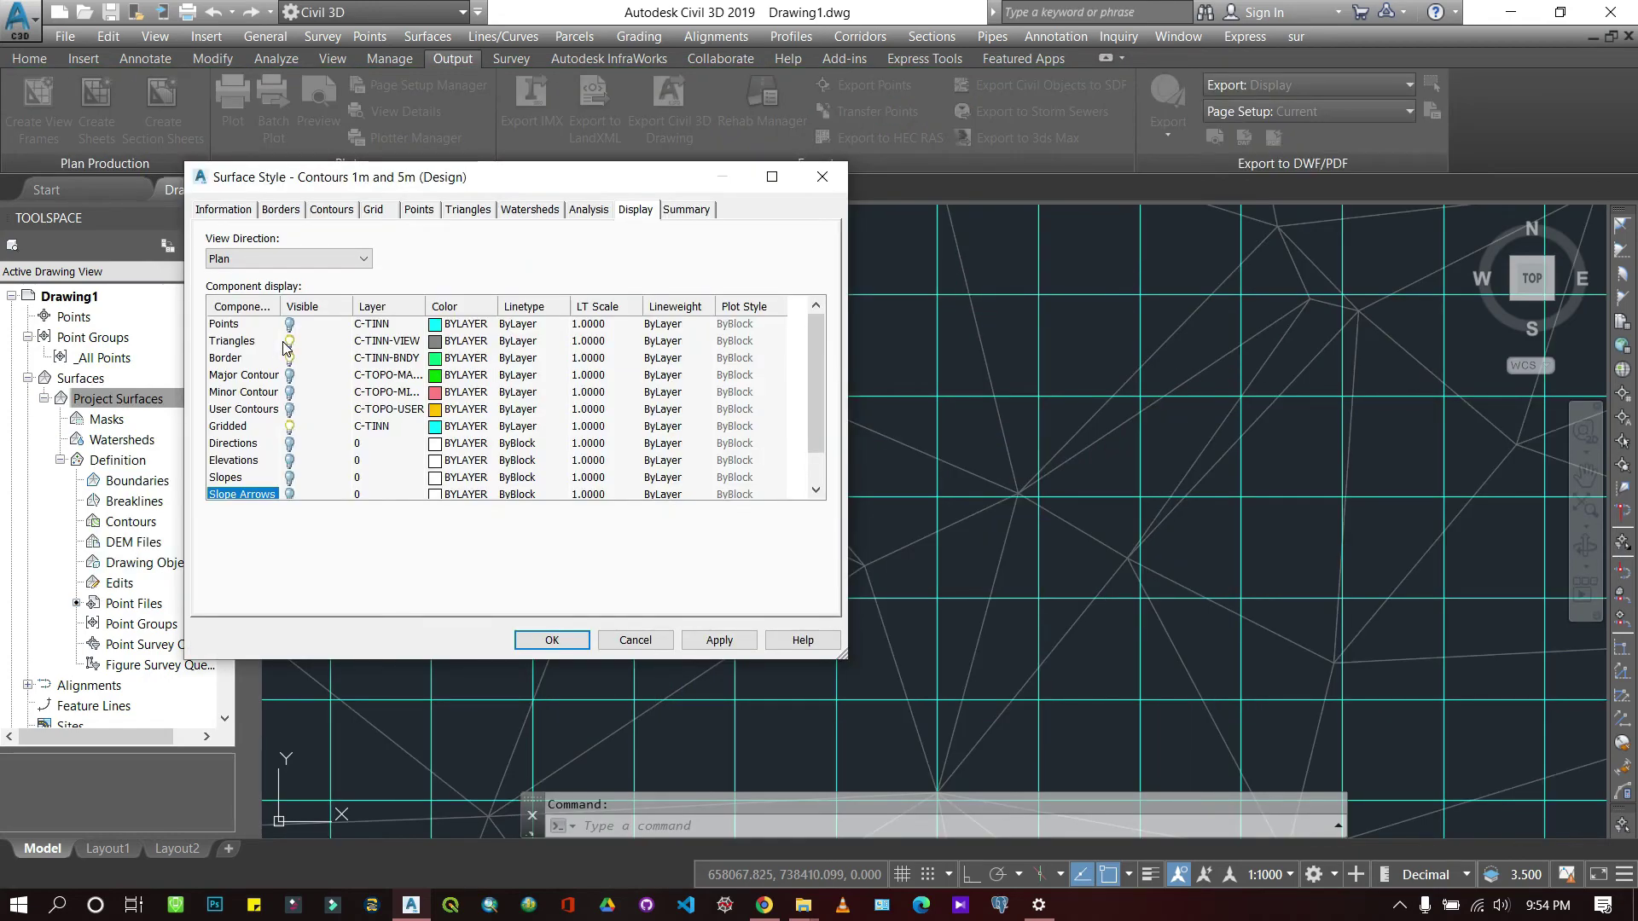
left_click(256, 341)
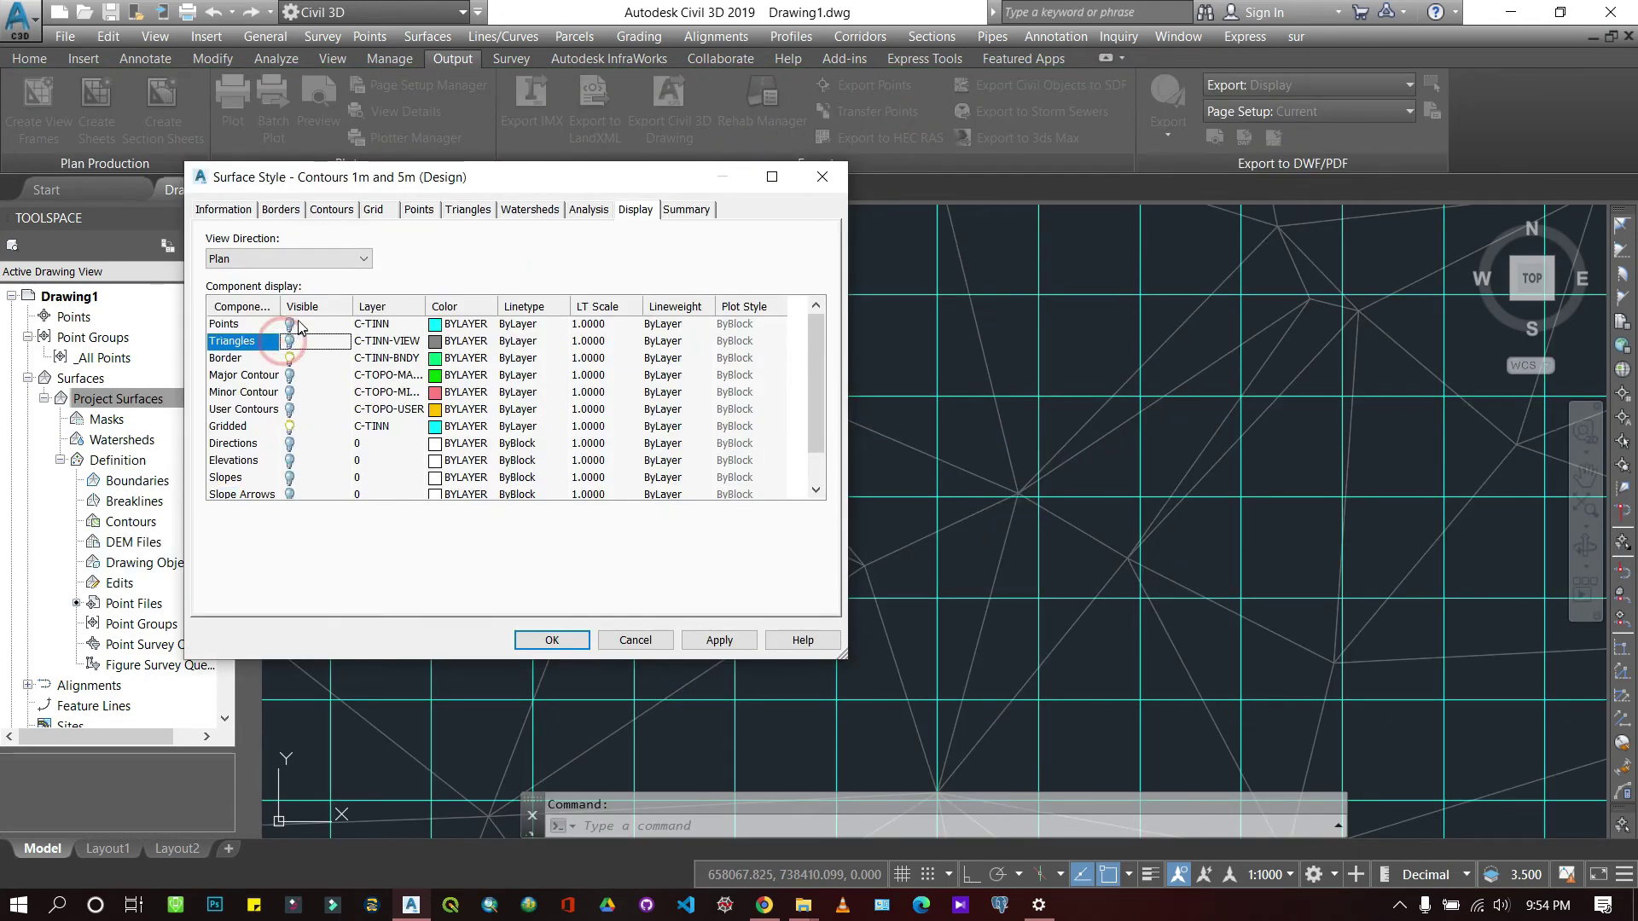
left_click(297, 326)
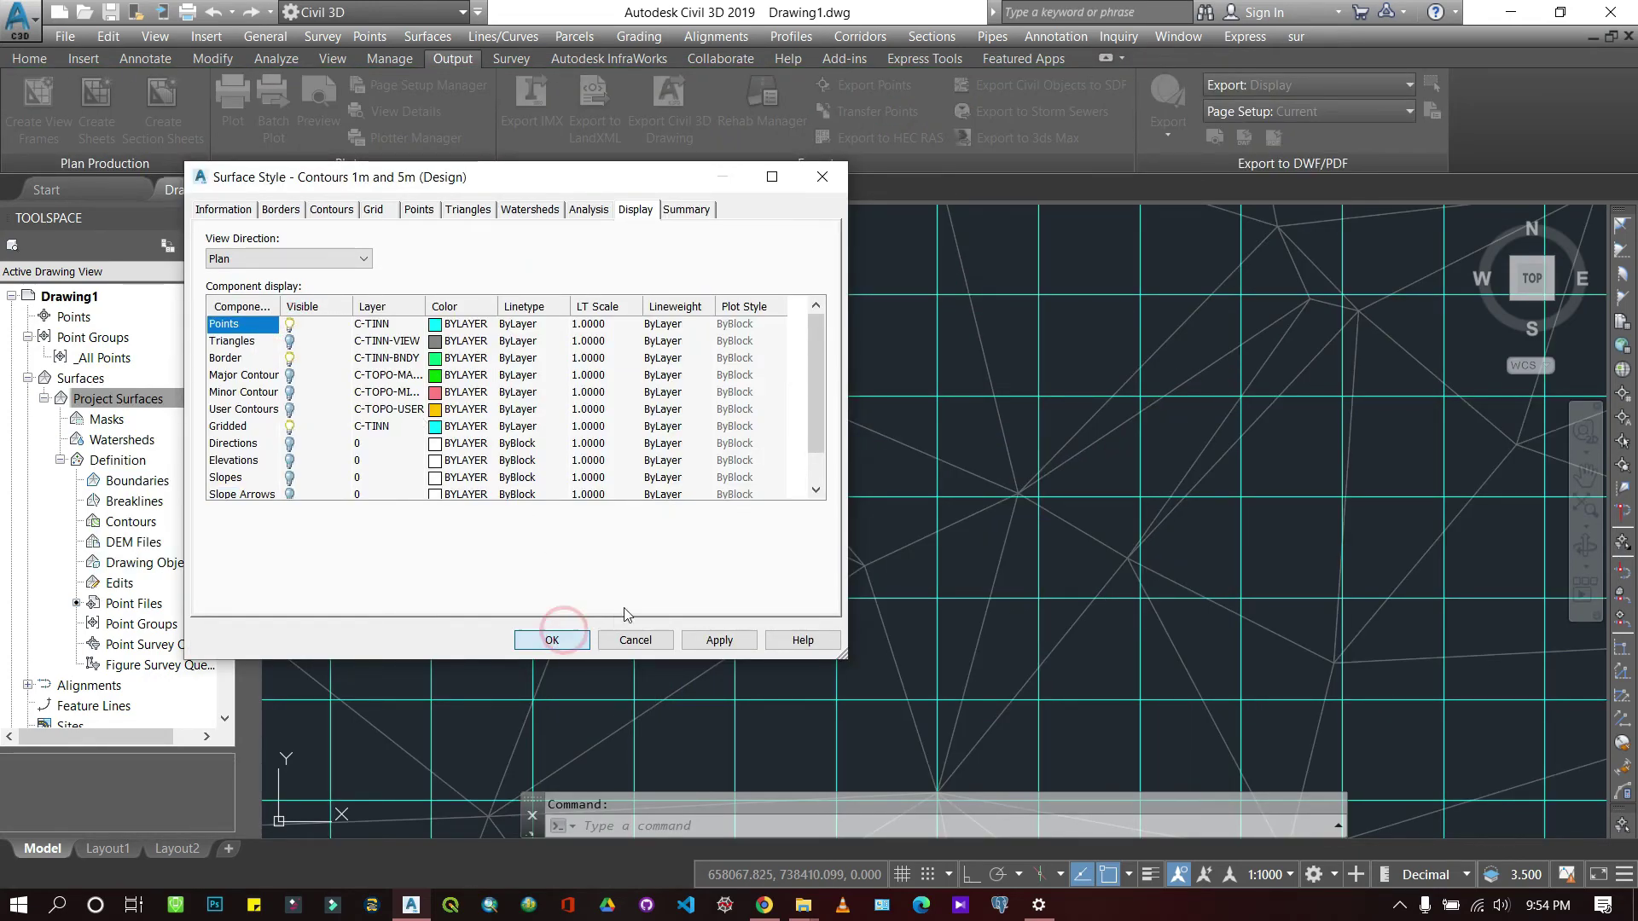
left_click(718, 640)
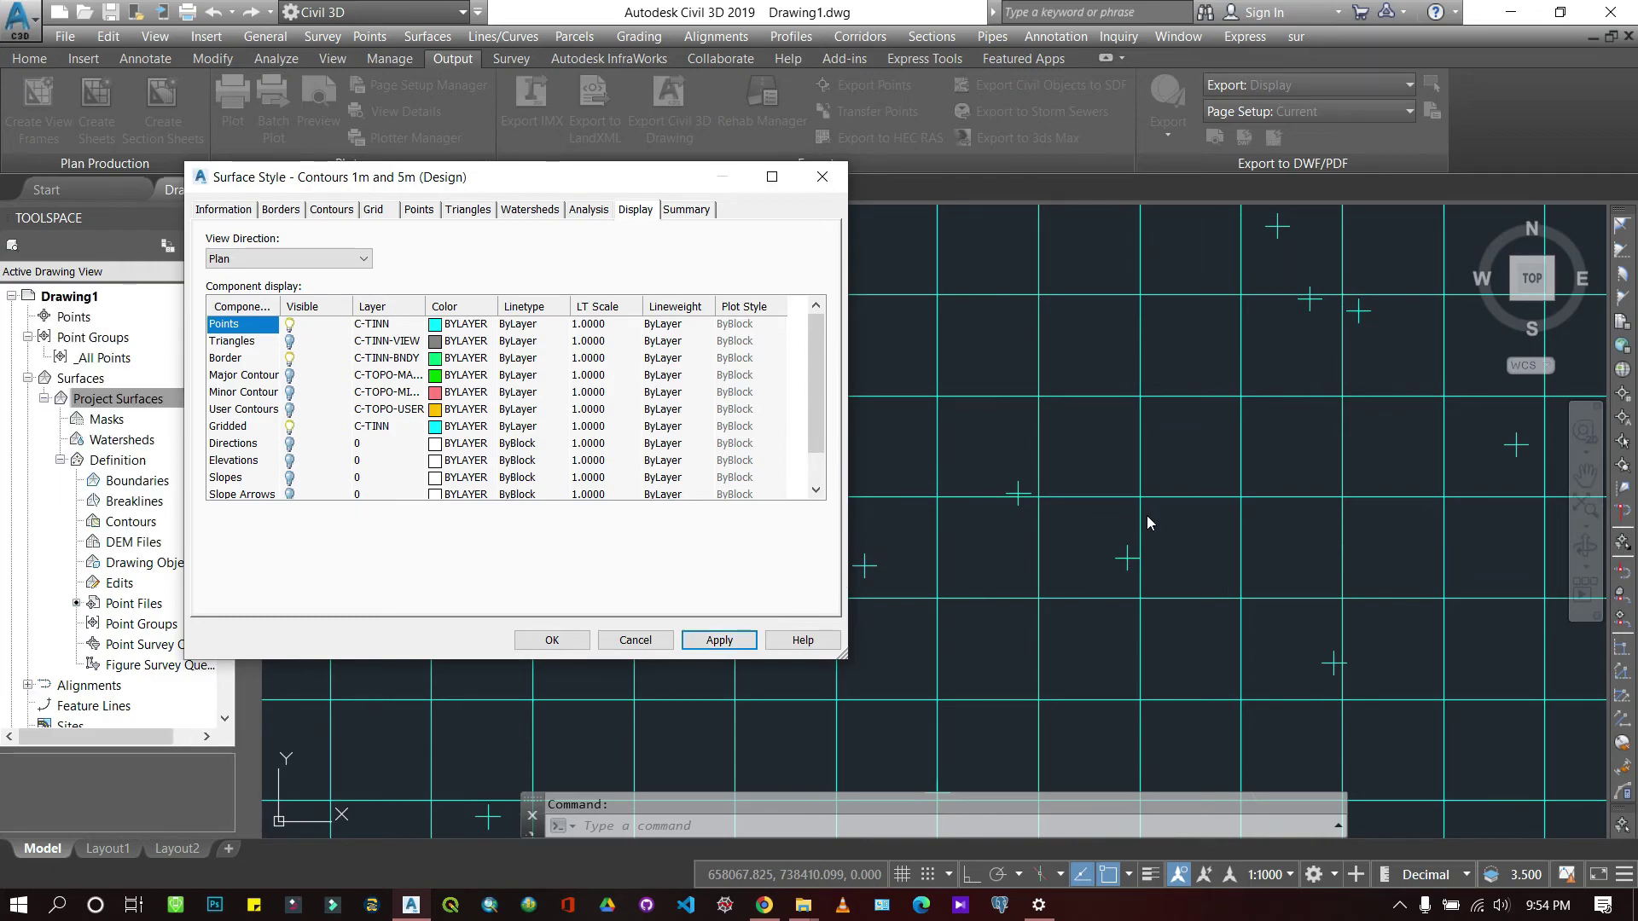
left_click(554, 640)
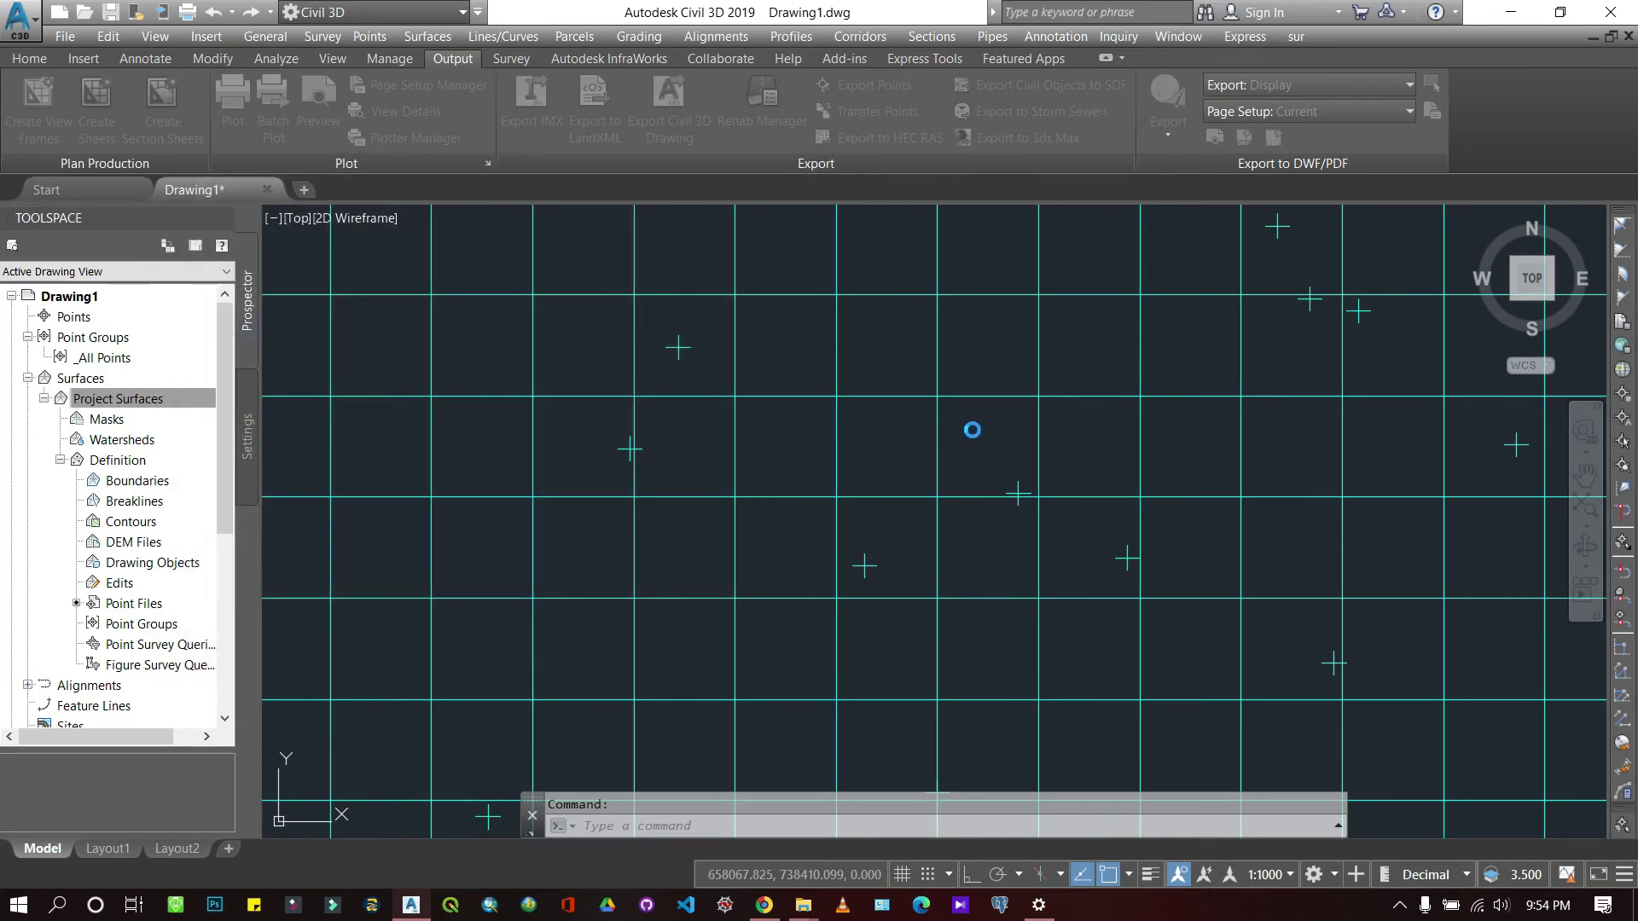
Zoom around the gridded surface to read spot elevations at several points.
scroll(865, 413, "down", 8)
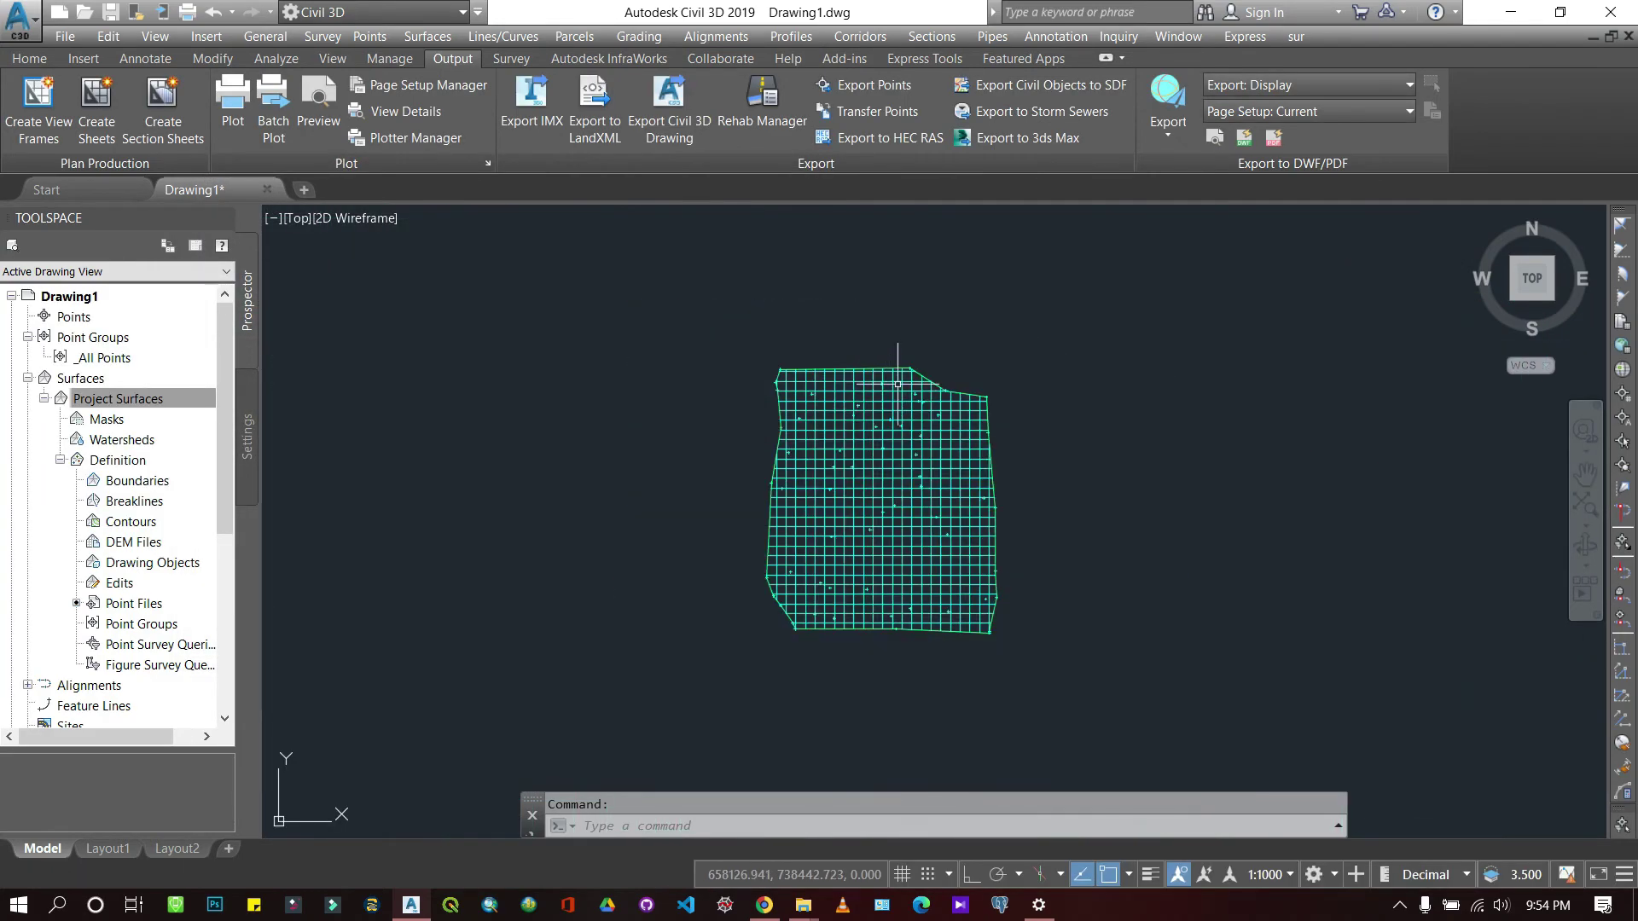
scroll(892, 396, "up", 6)
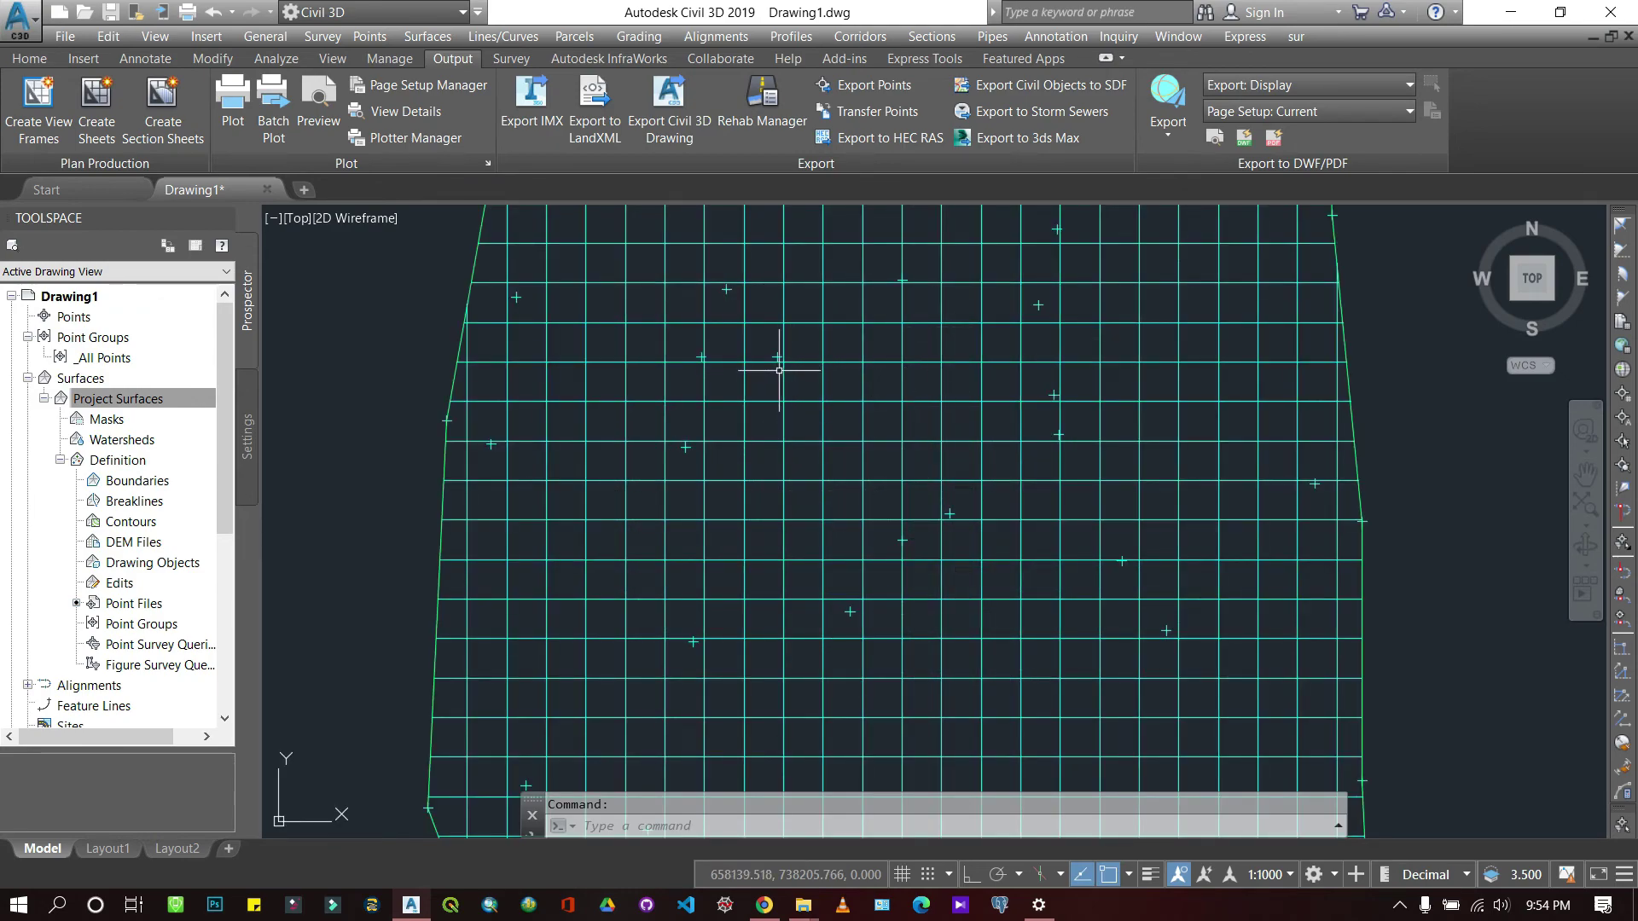
mouse_move(614, 347)
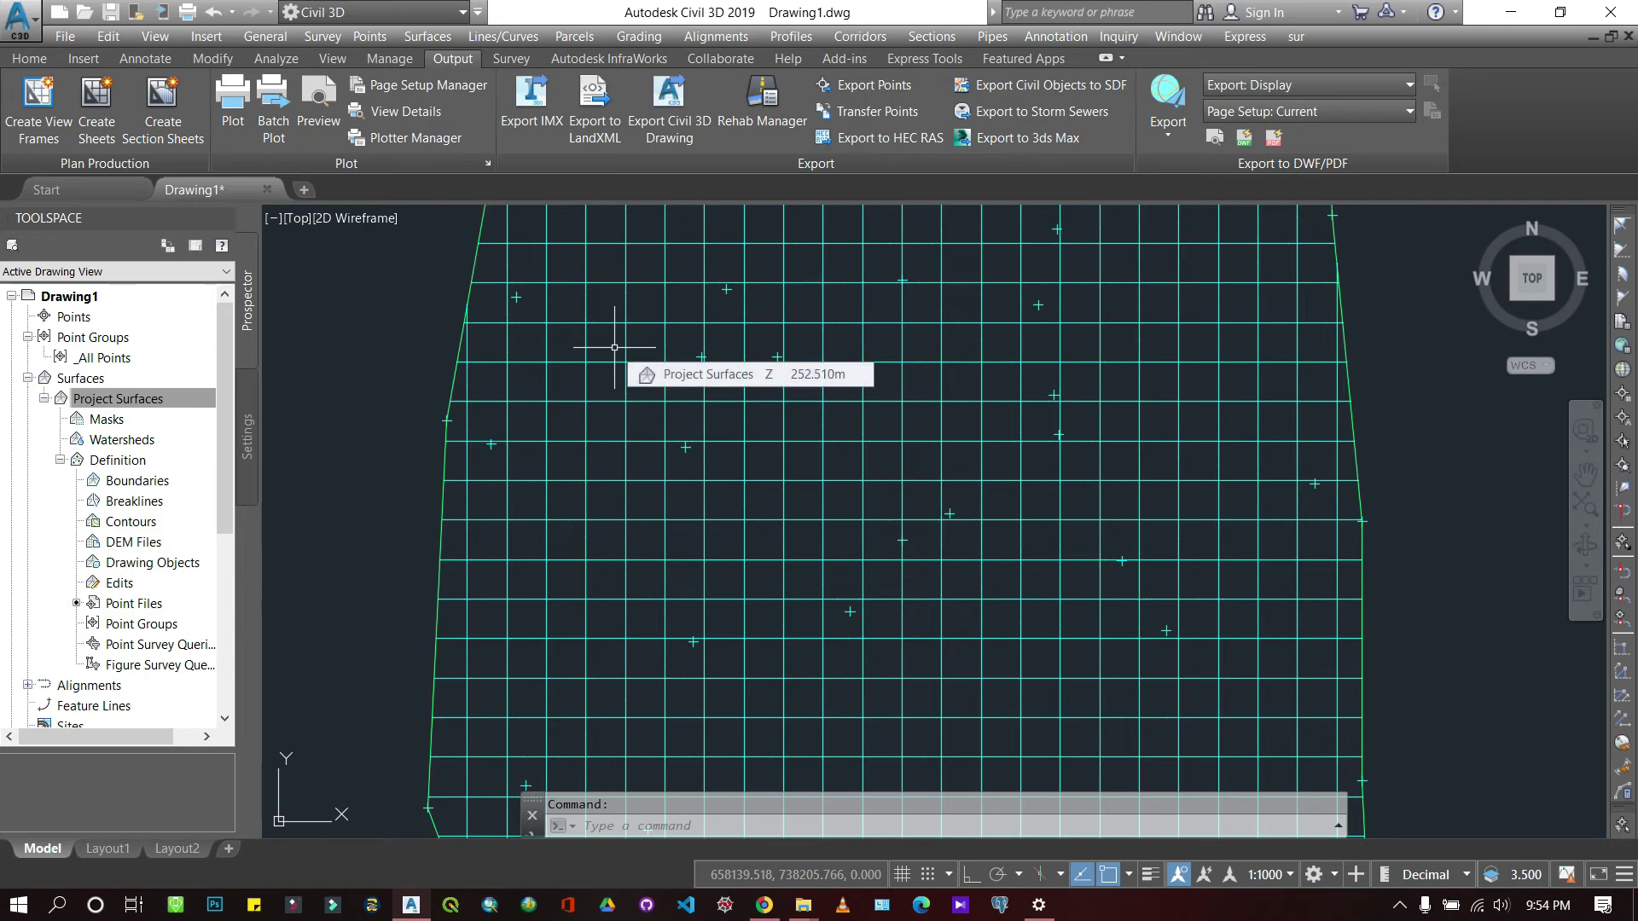
scroll(644, 372, "down", 5)
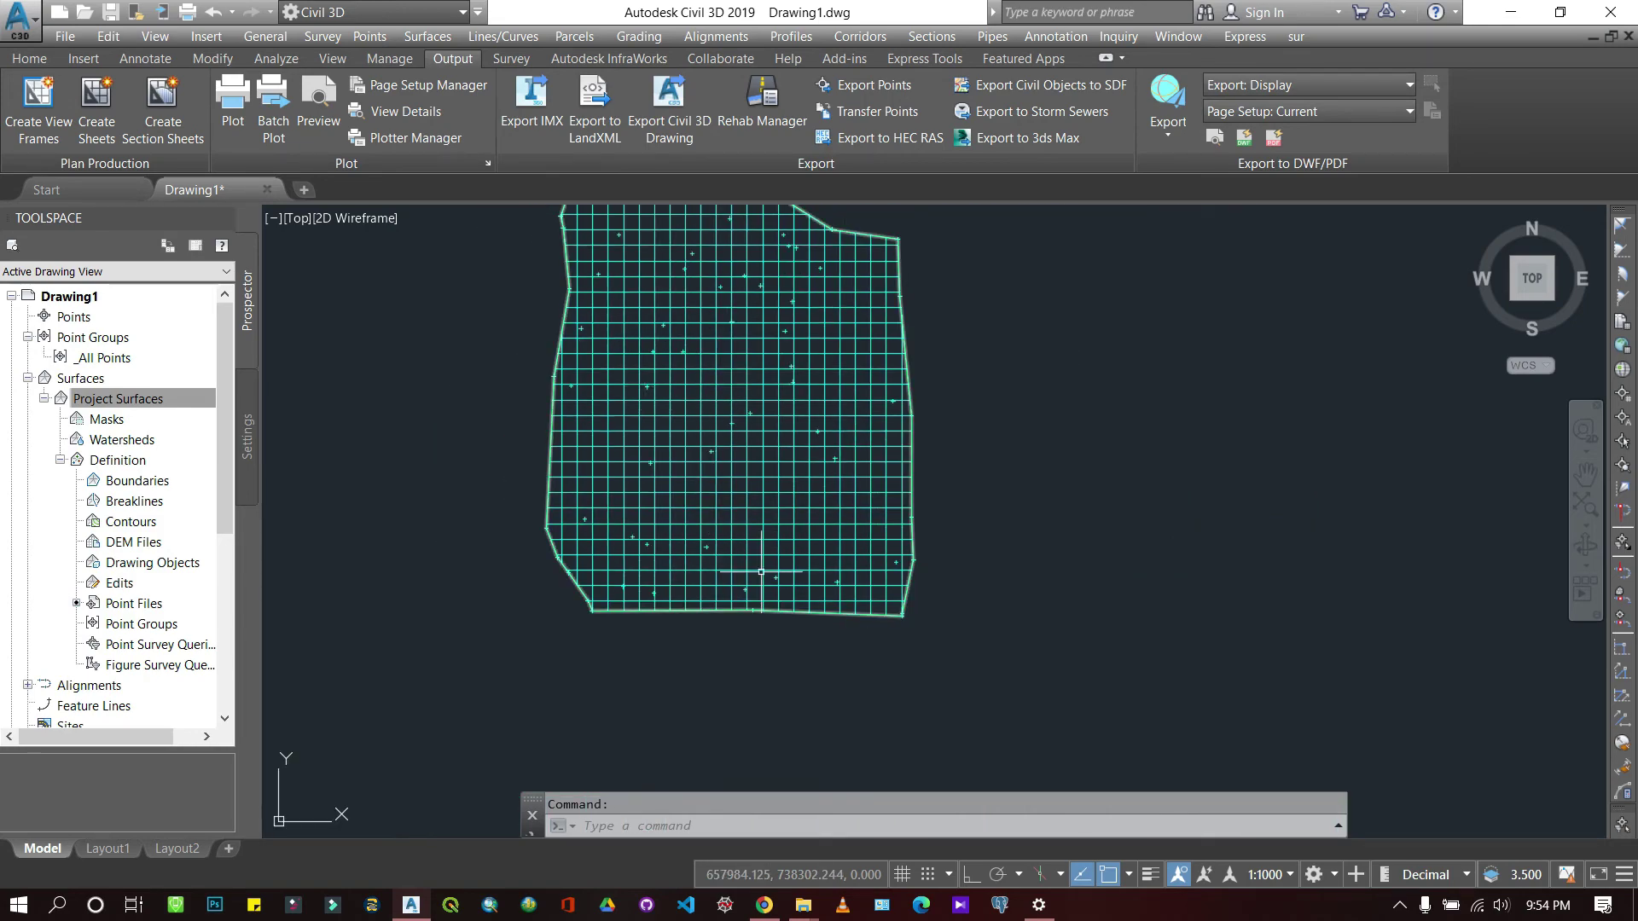
scroll(761, 571, "down", 1)
scroll(697, 324, "up", 3)
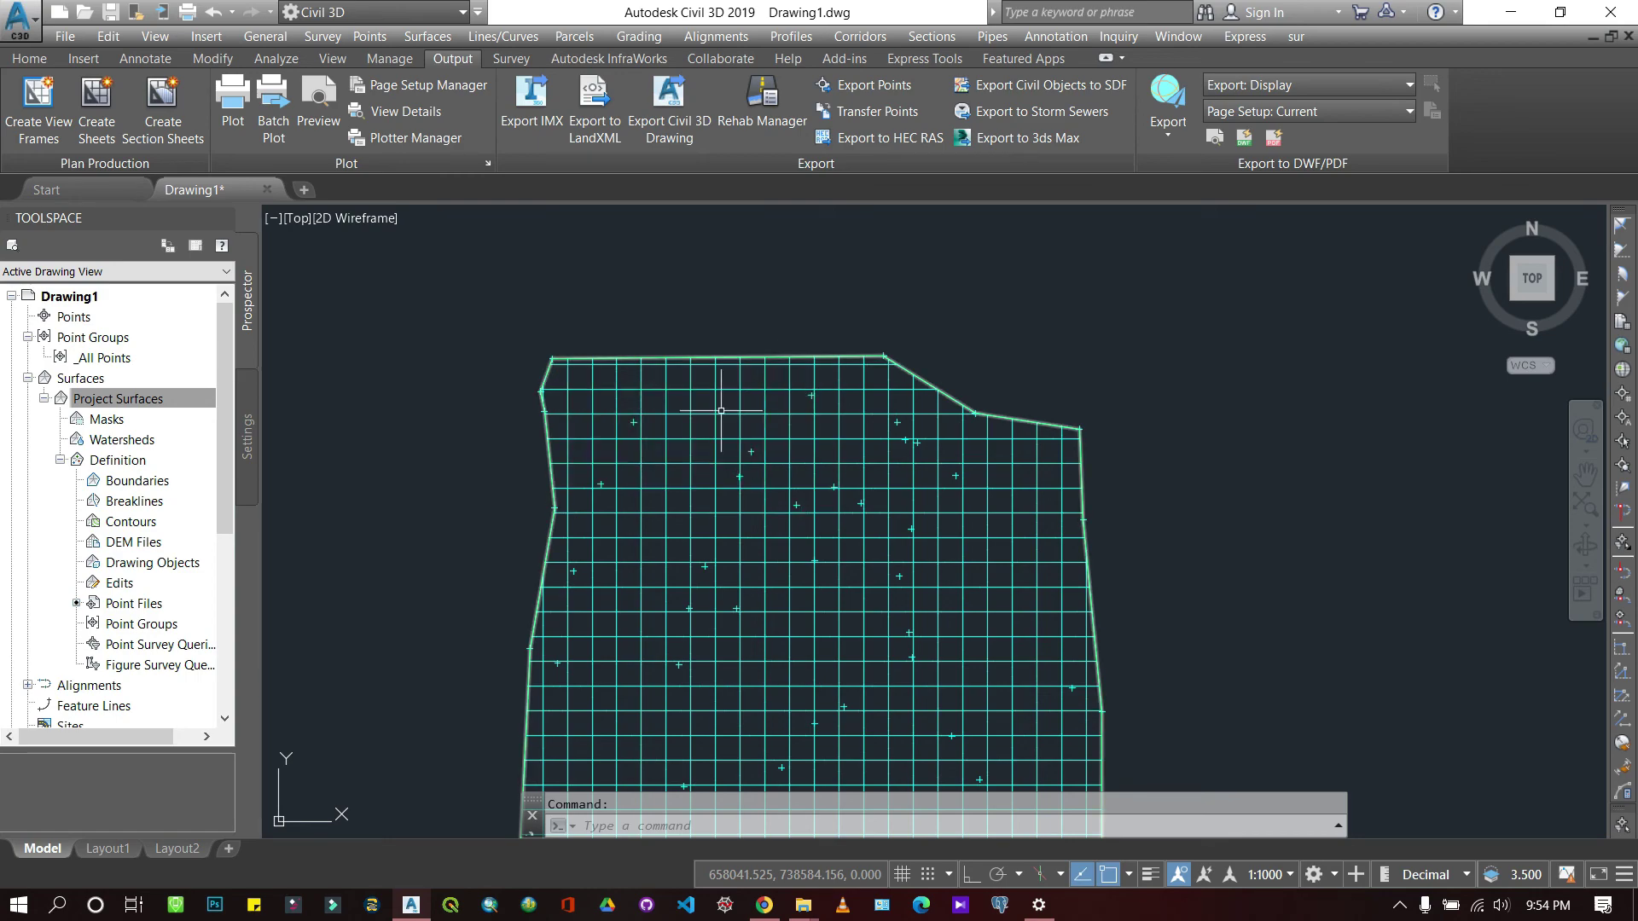
mouse_move(721, 411)
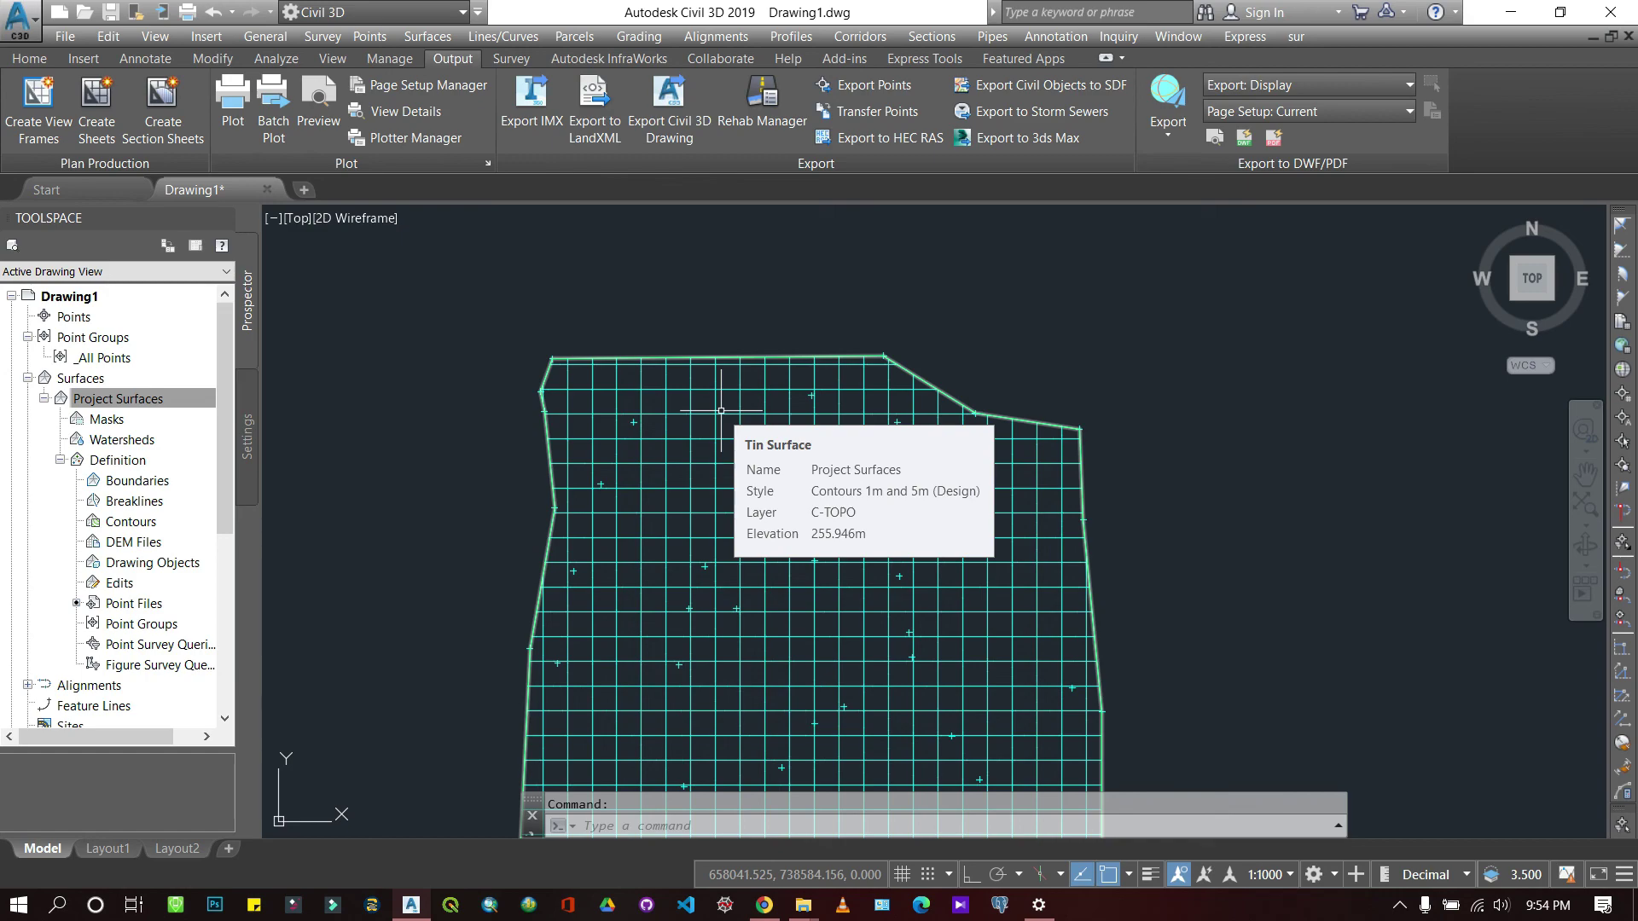
scroll(805, 339, "down", 2)
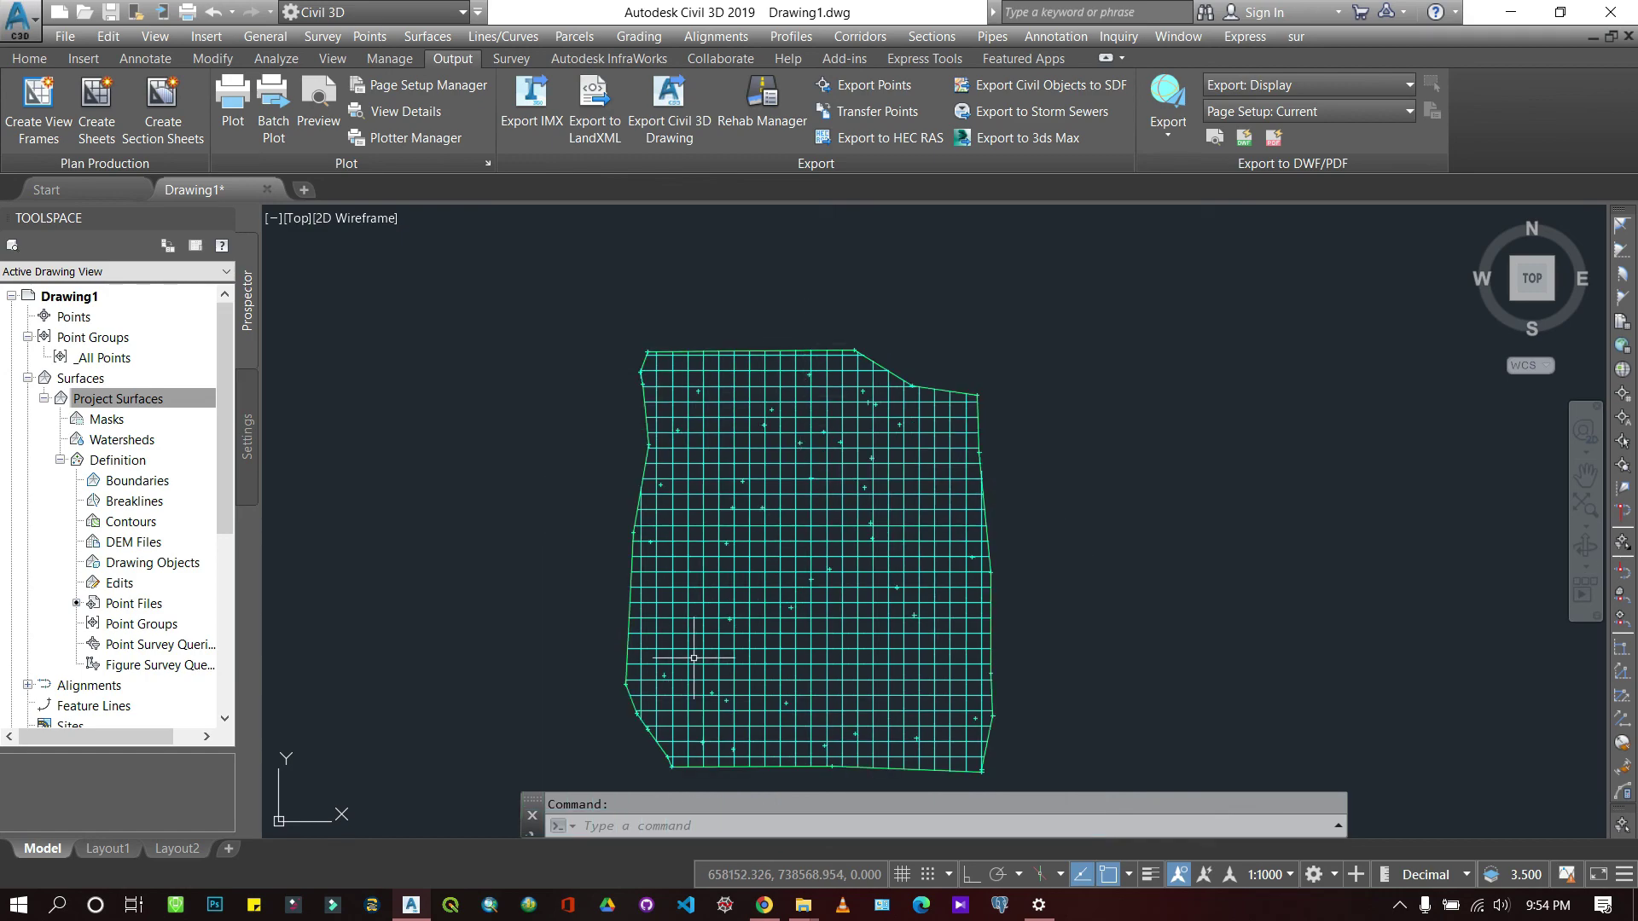
scroll(748, 654, "up", 3)
scroll(754, 646, "down", 3)
mouse_move(755, 646)
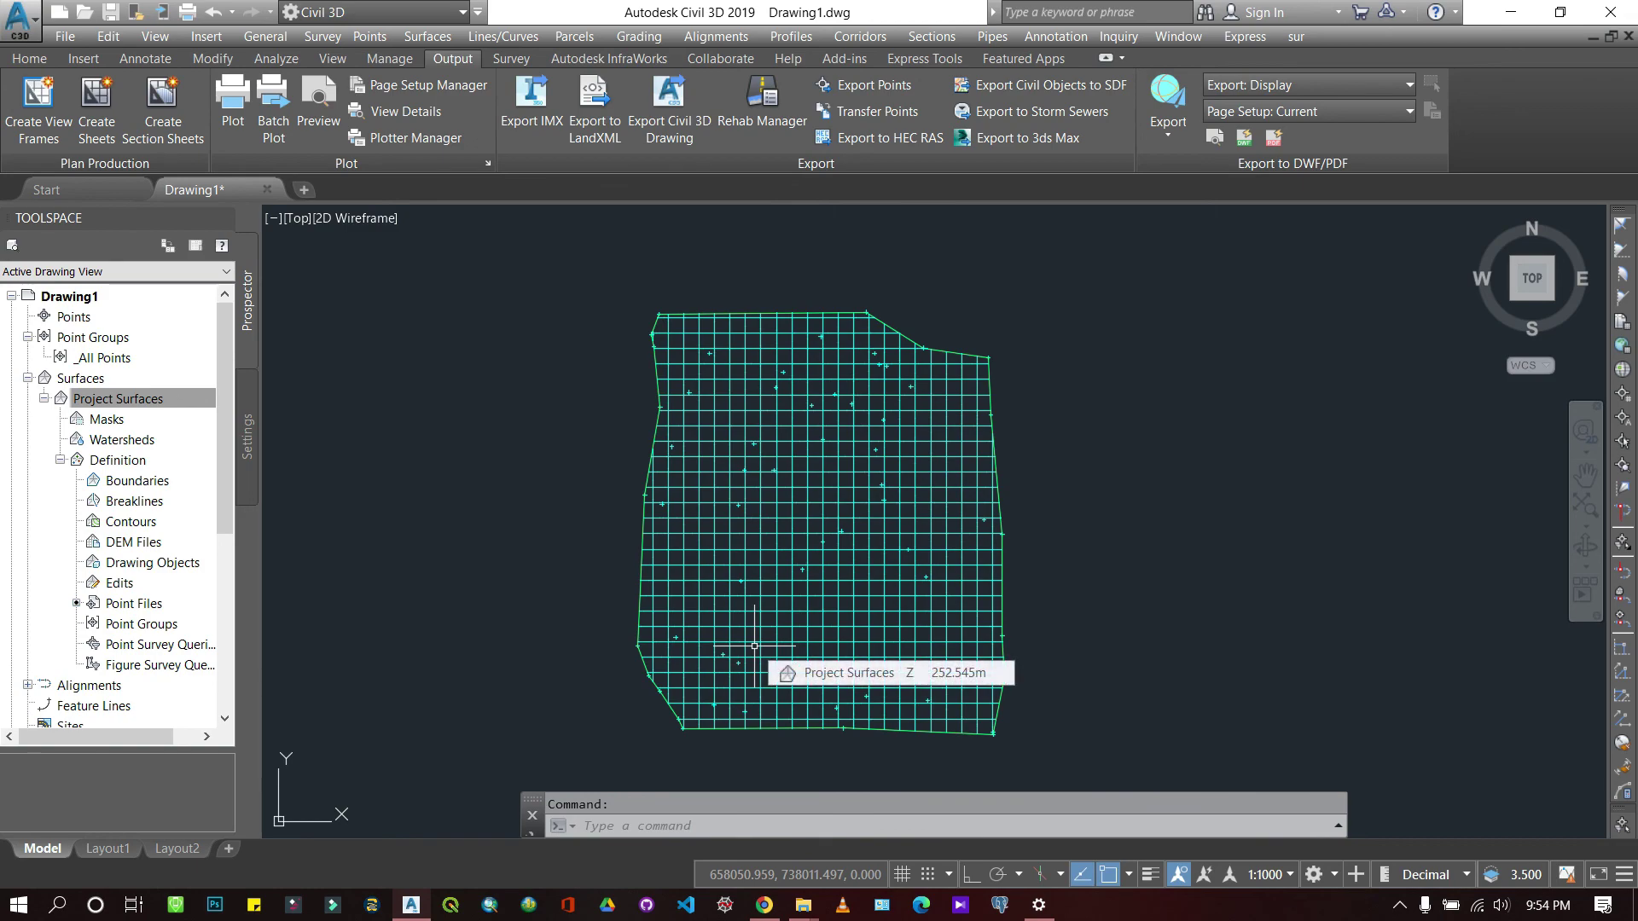